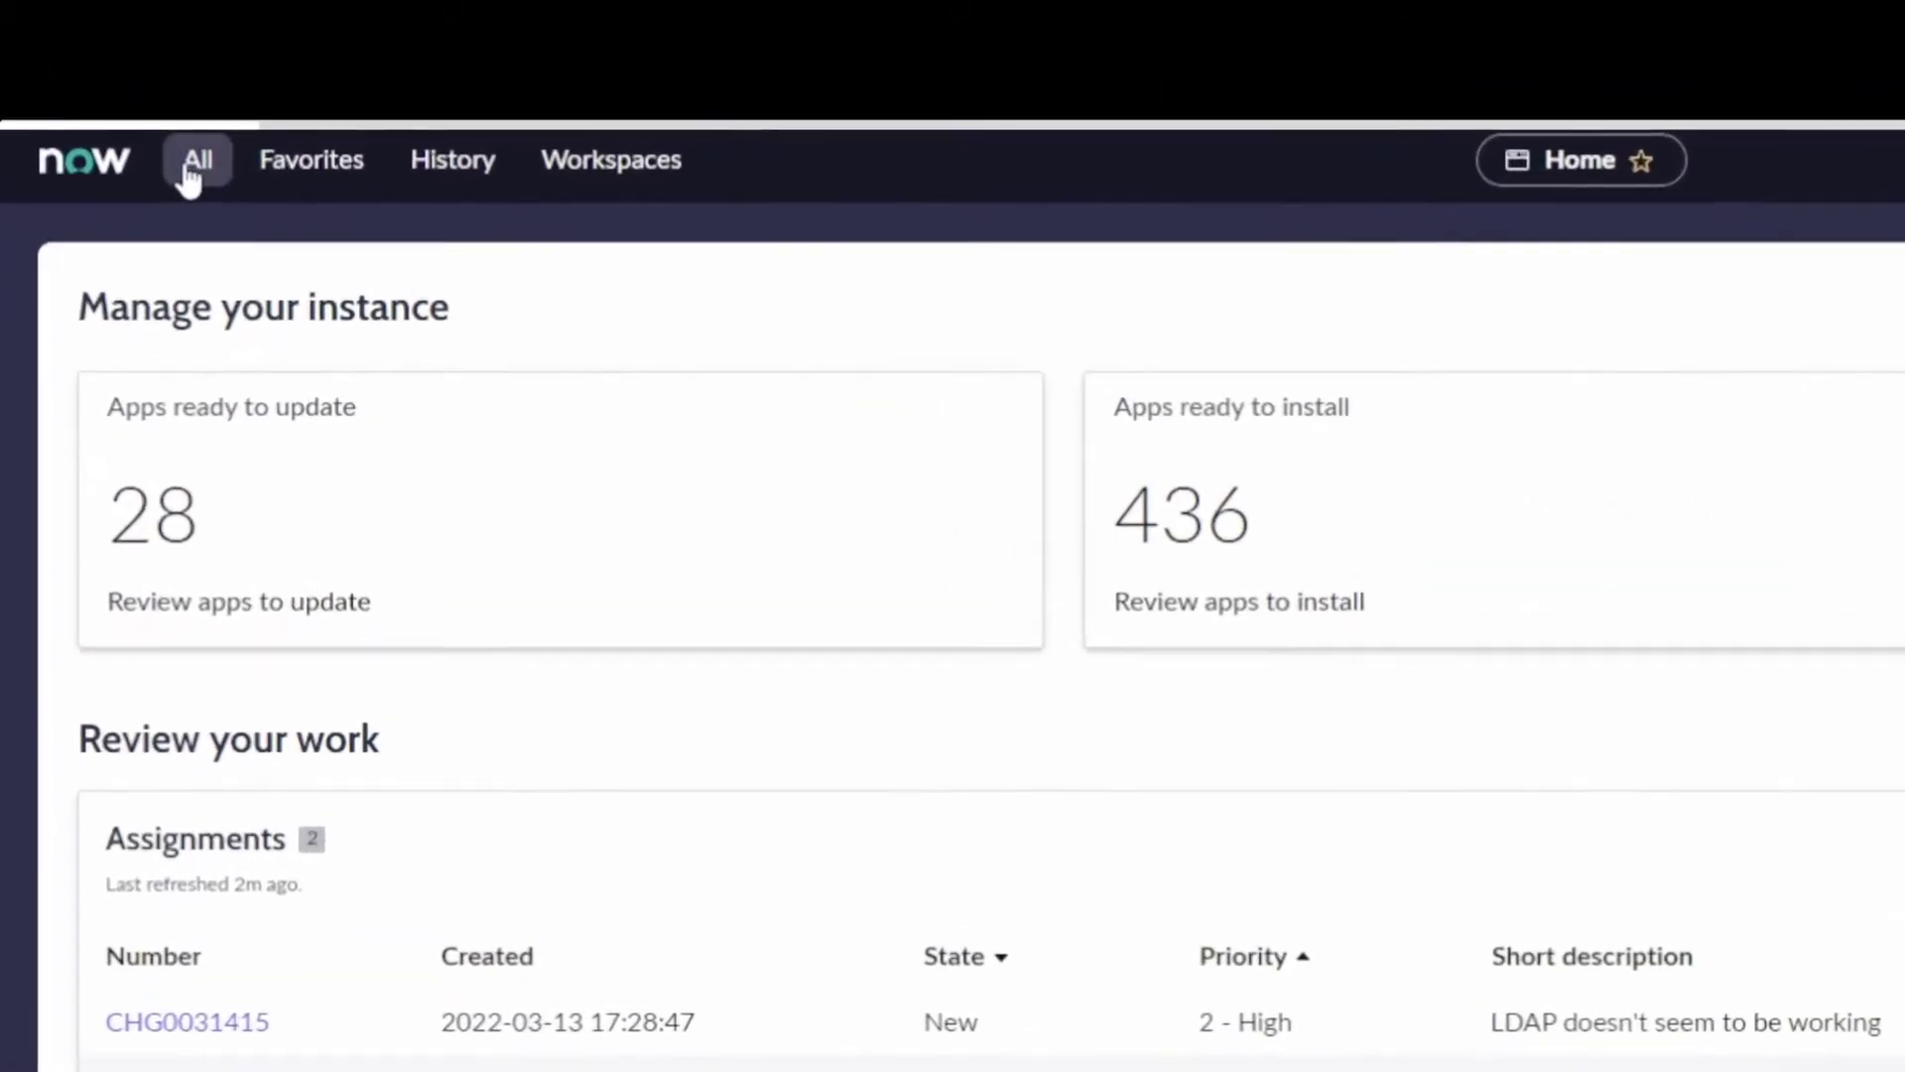
# Step: Reopen CMDB Workspace from the Workspaces menu, filtered for 'cmdb'
pyautogui.click(195, 169)
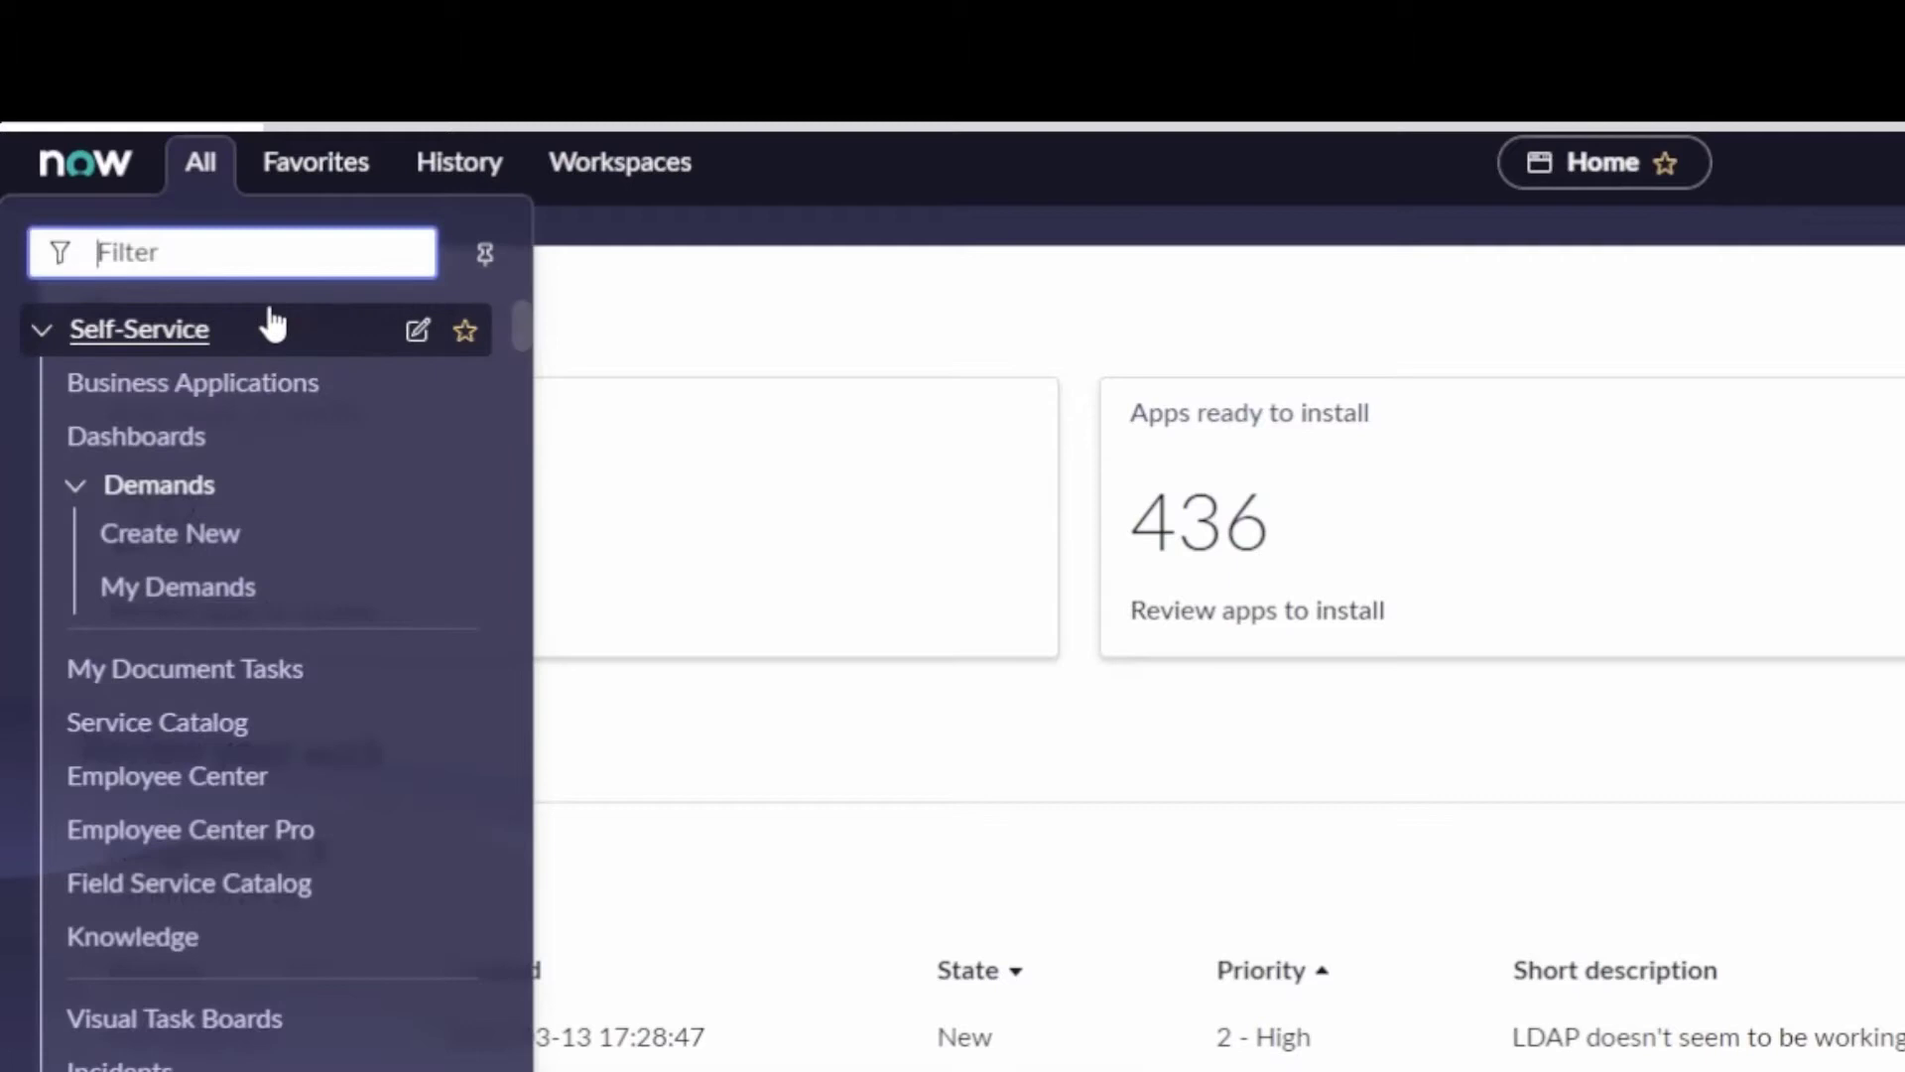
pyautogui.write('cmdb work')
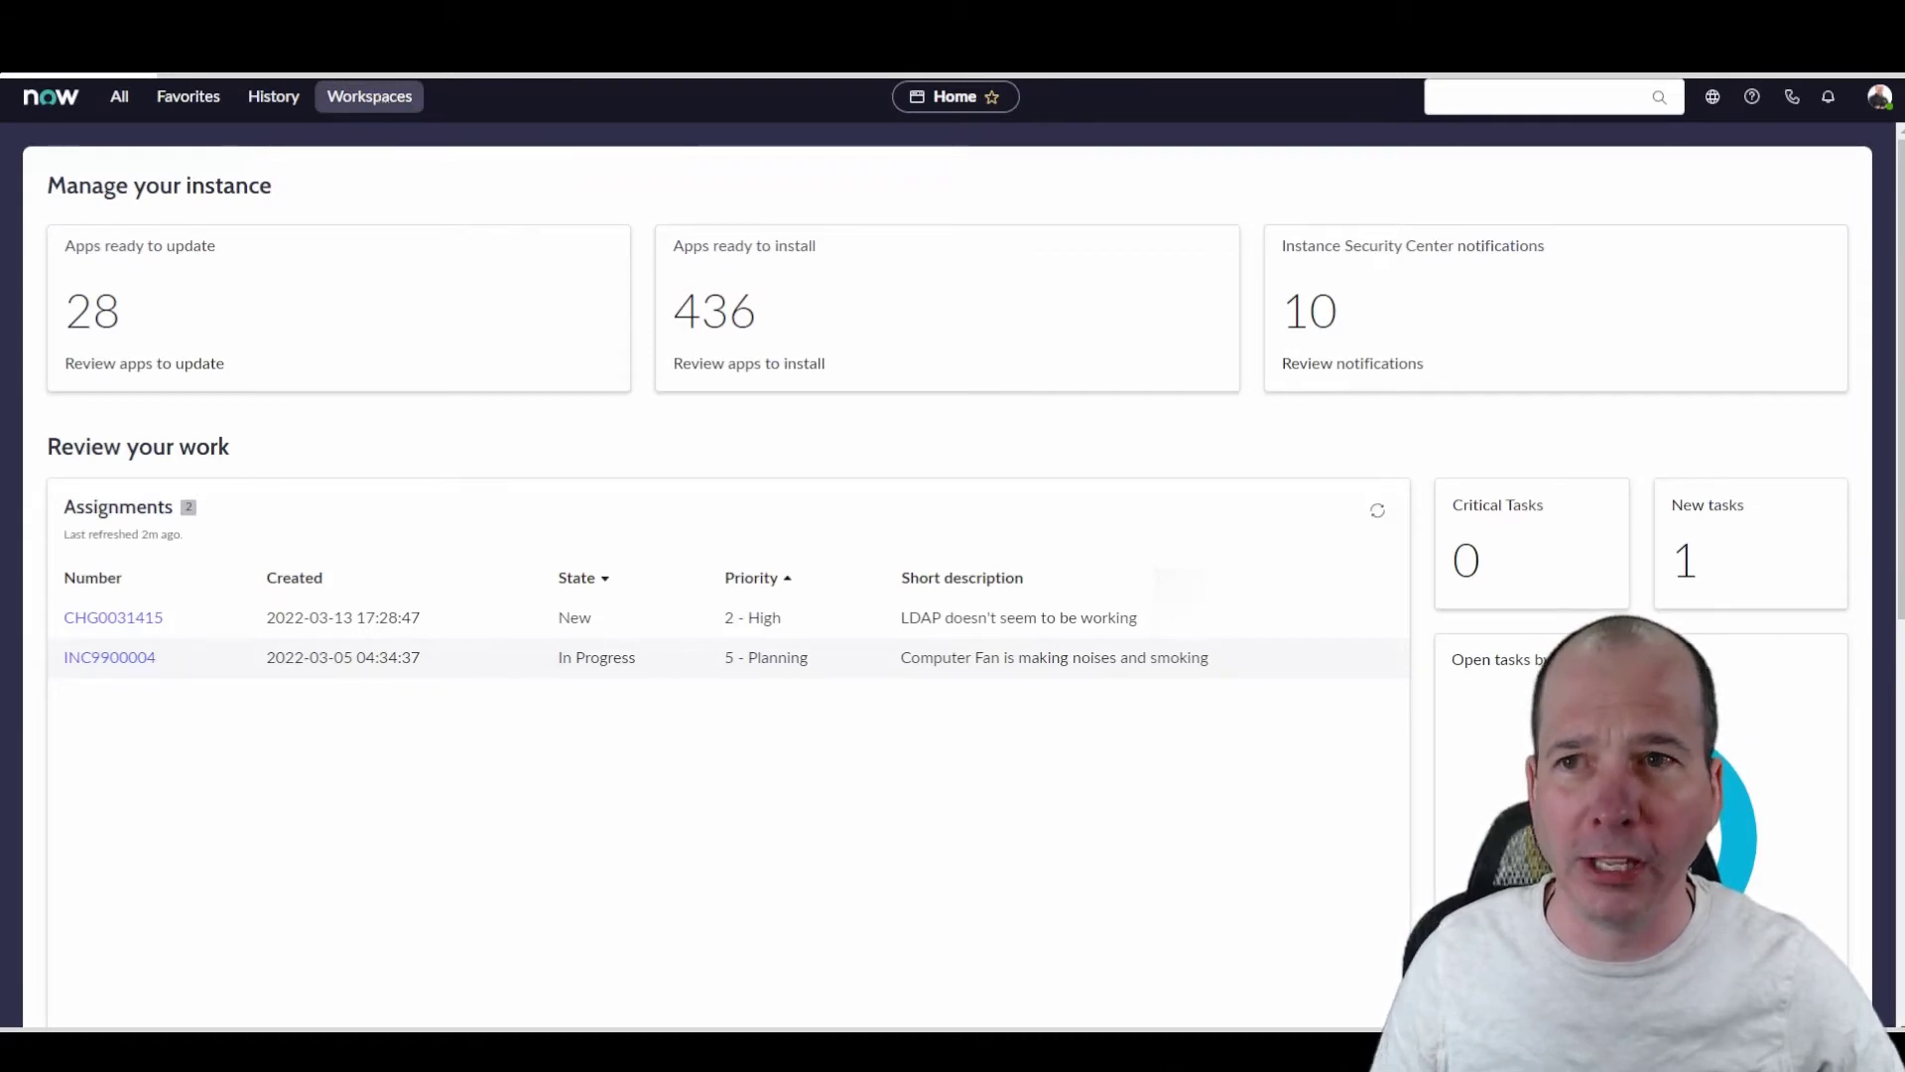
pyautogui.click(366, 100)
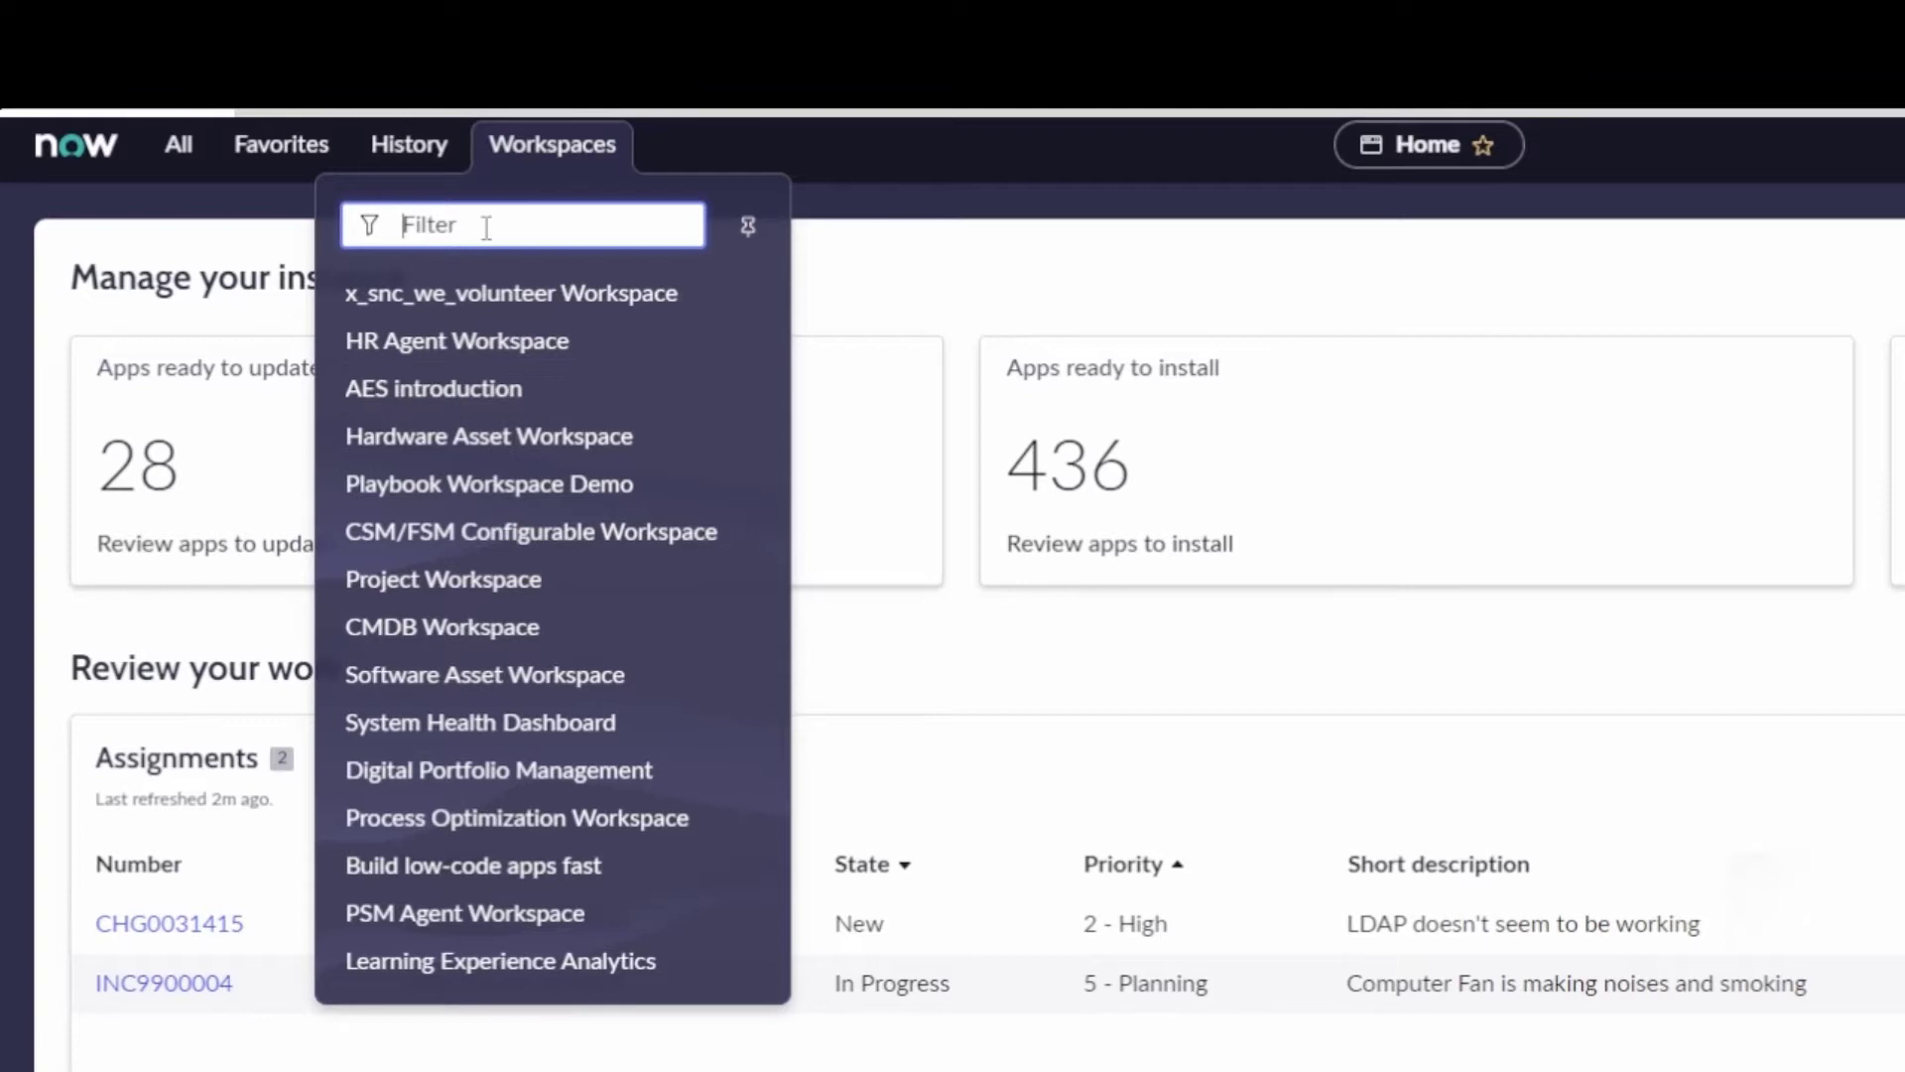
pyautogui.write('work')
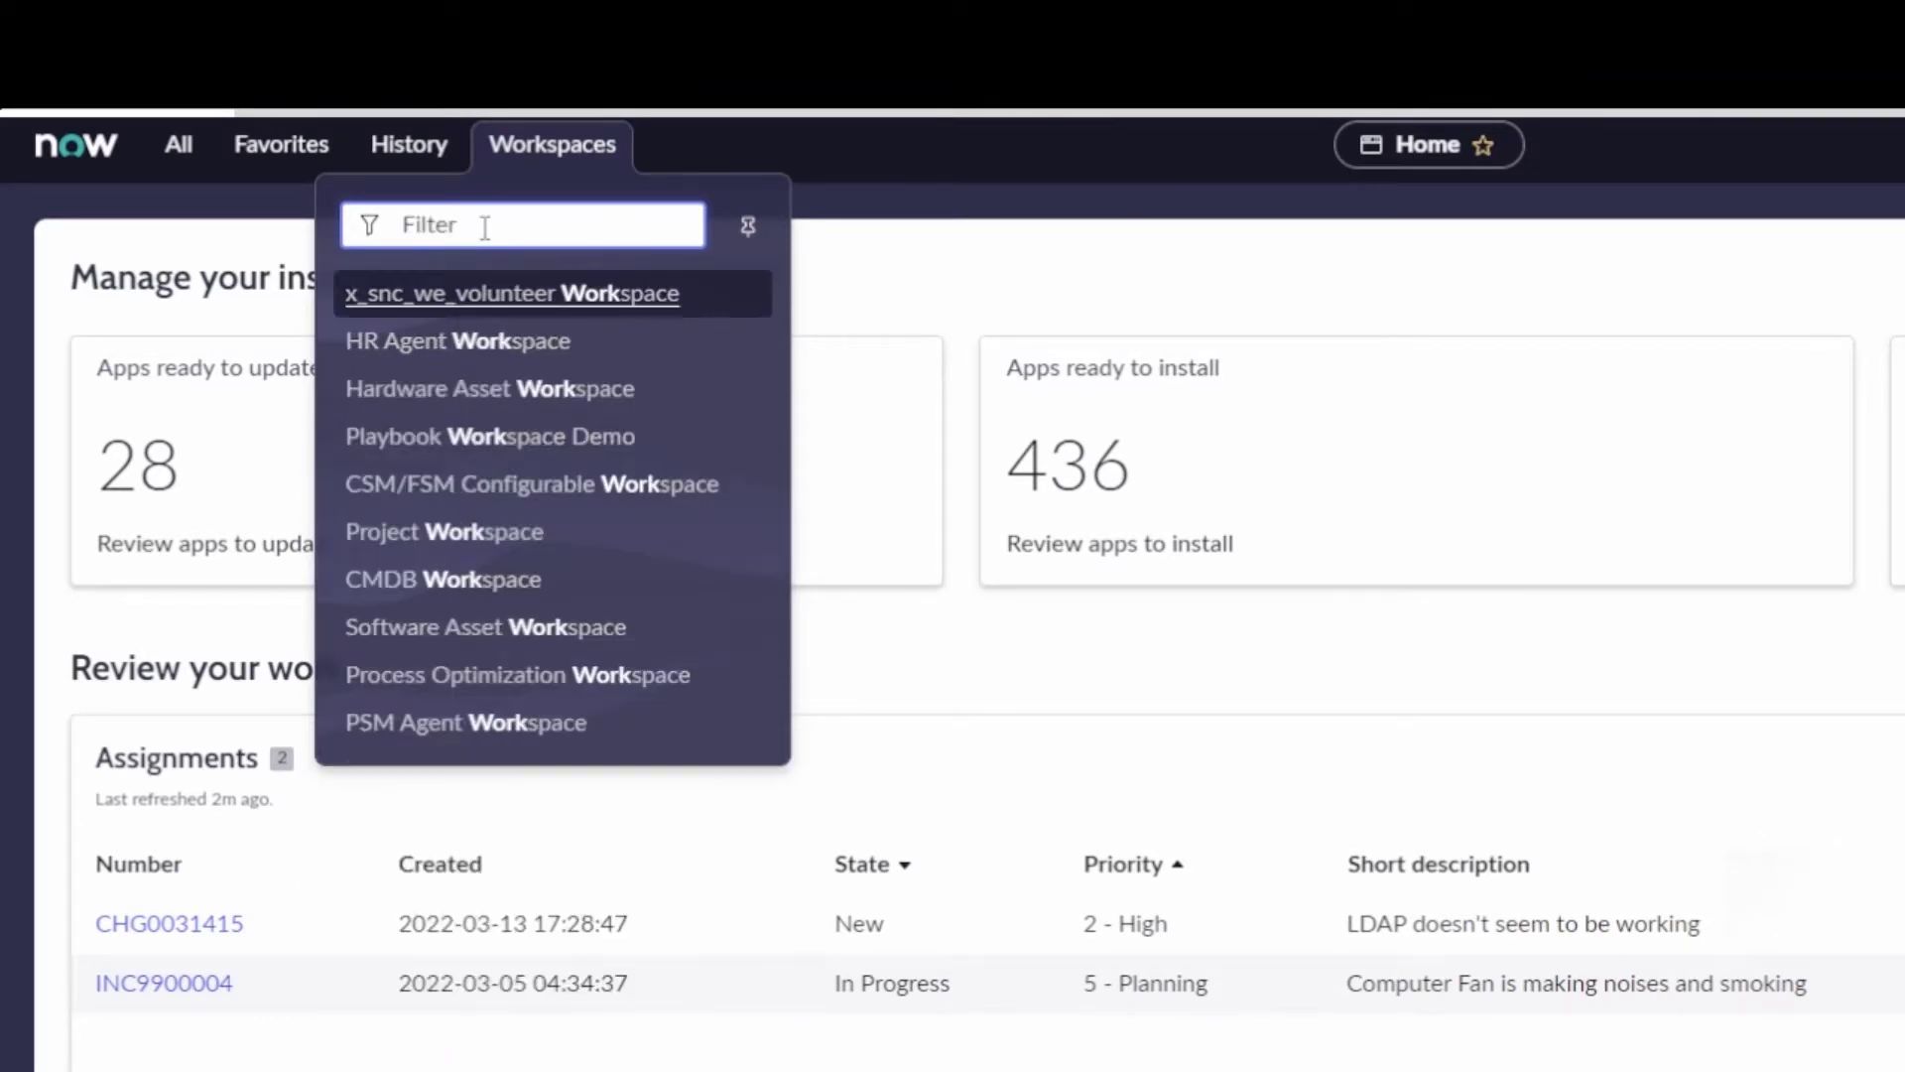
pyautogui.write('cmdb')
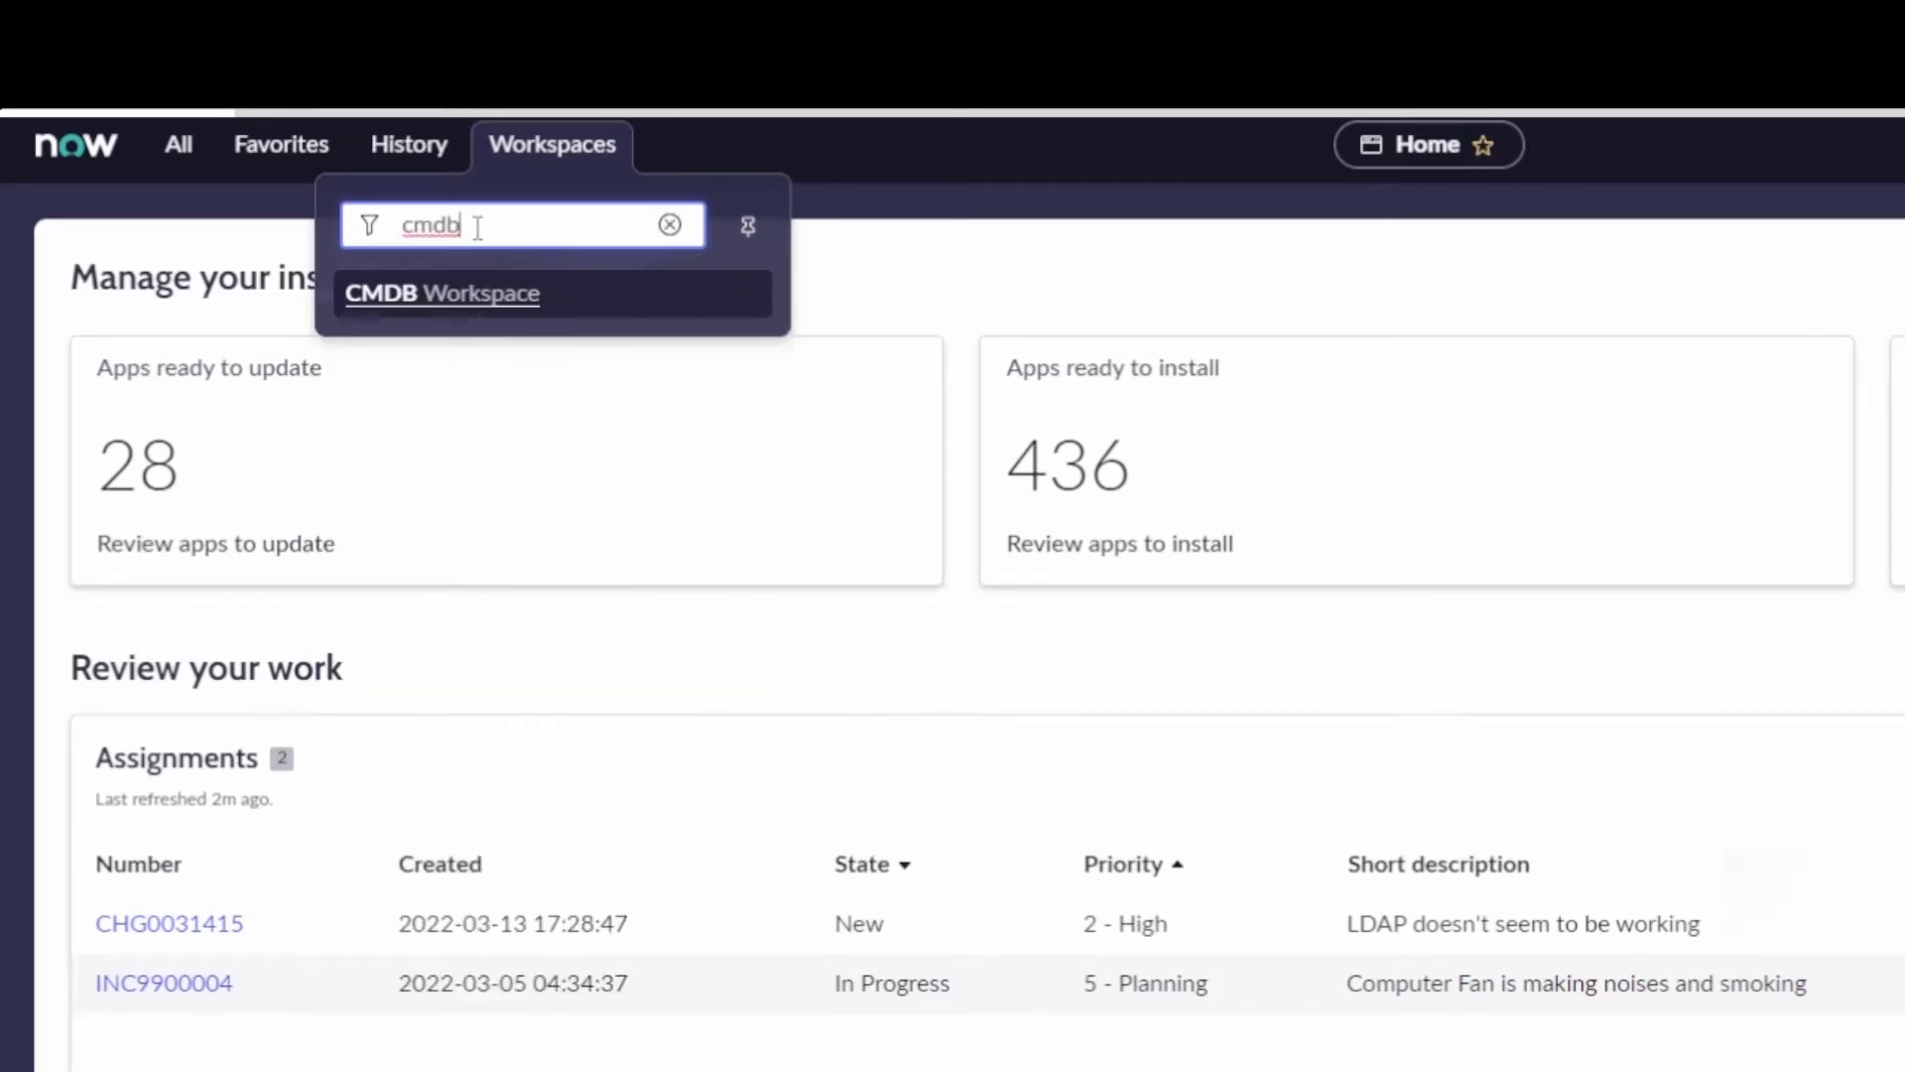
pyautogui.press('BackSpace')
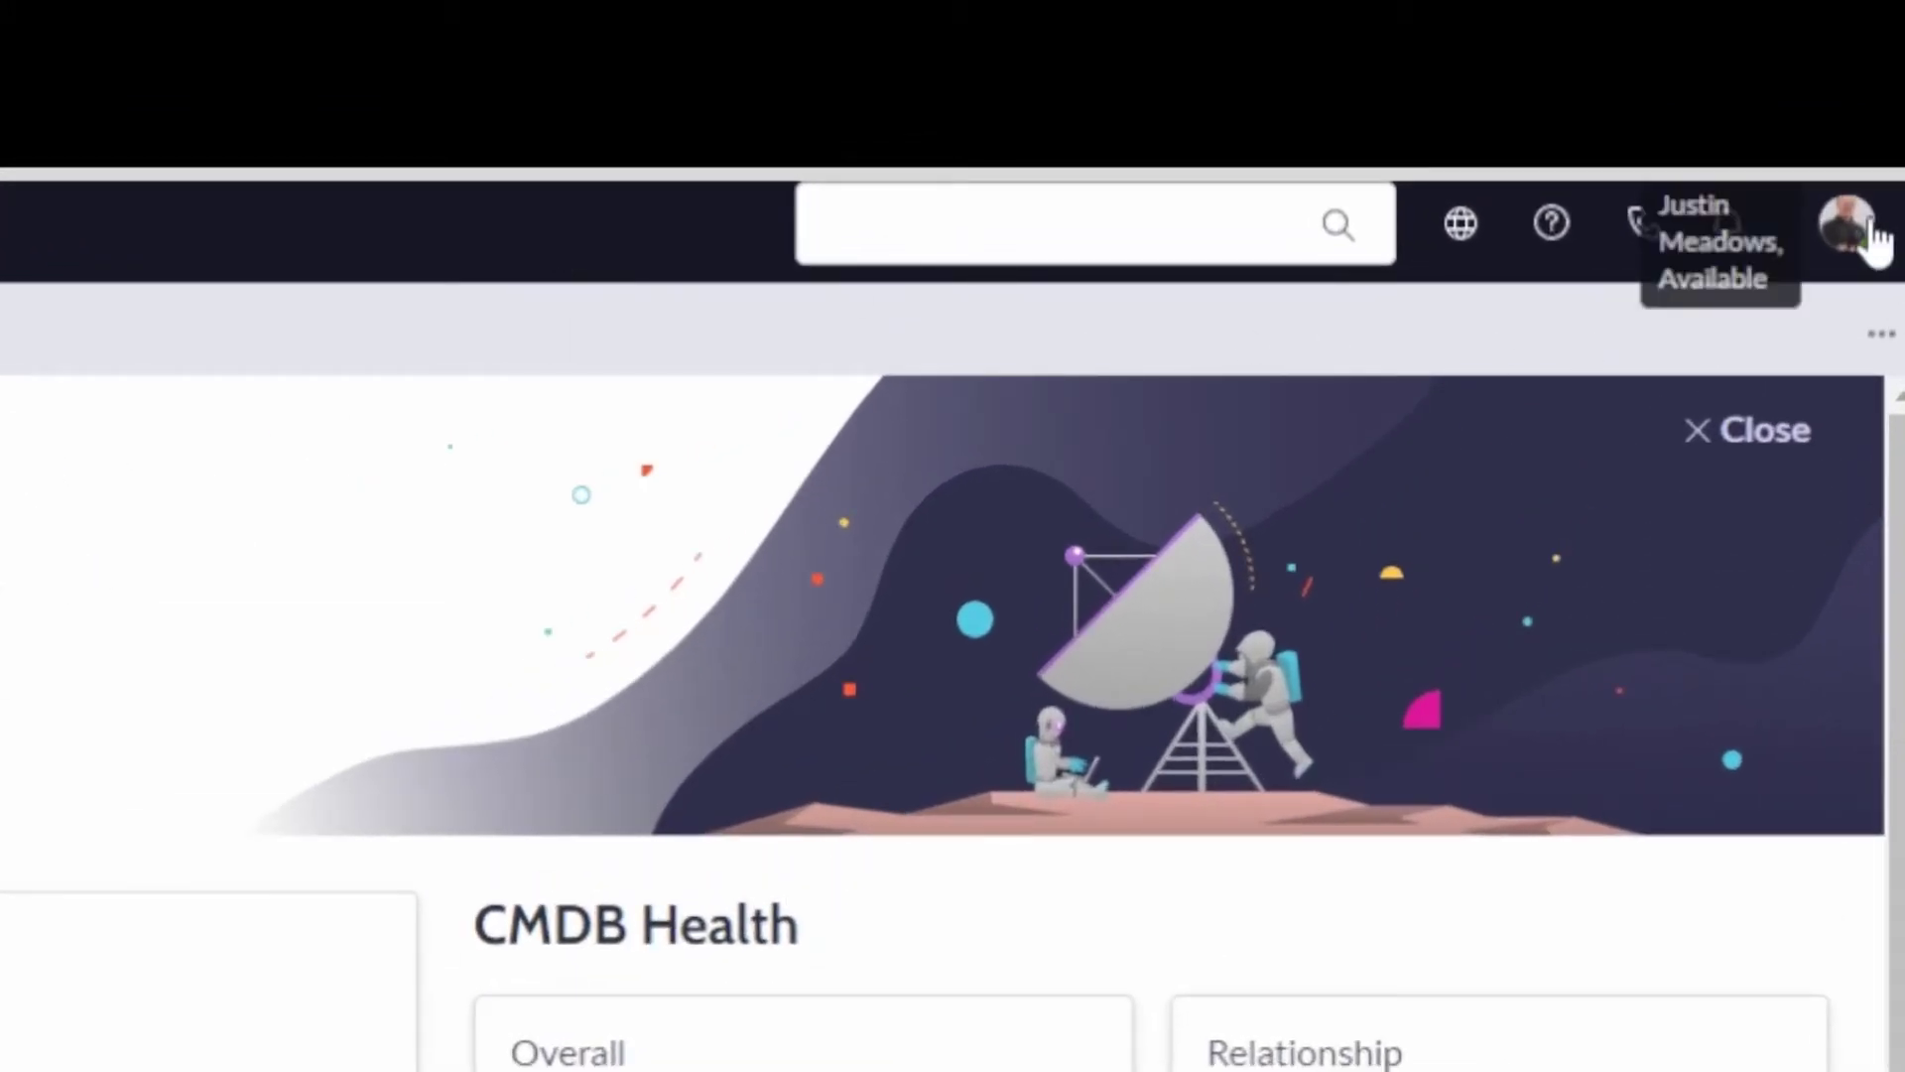
# Step: Switch the interface theme to Dark in the user preferences
pyautogui.click(1871, 229)
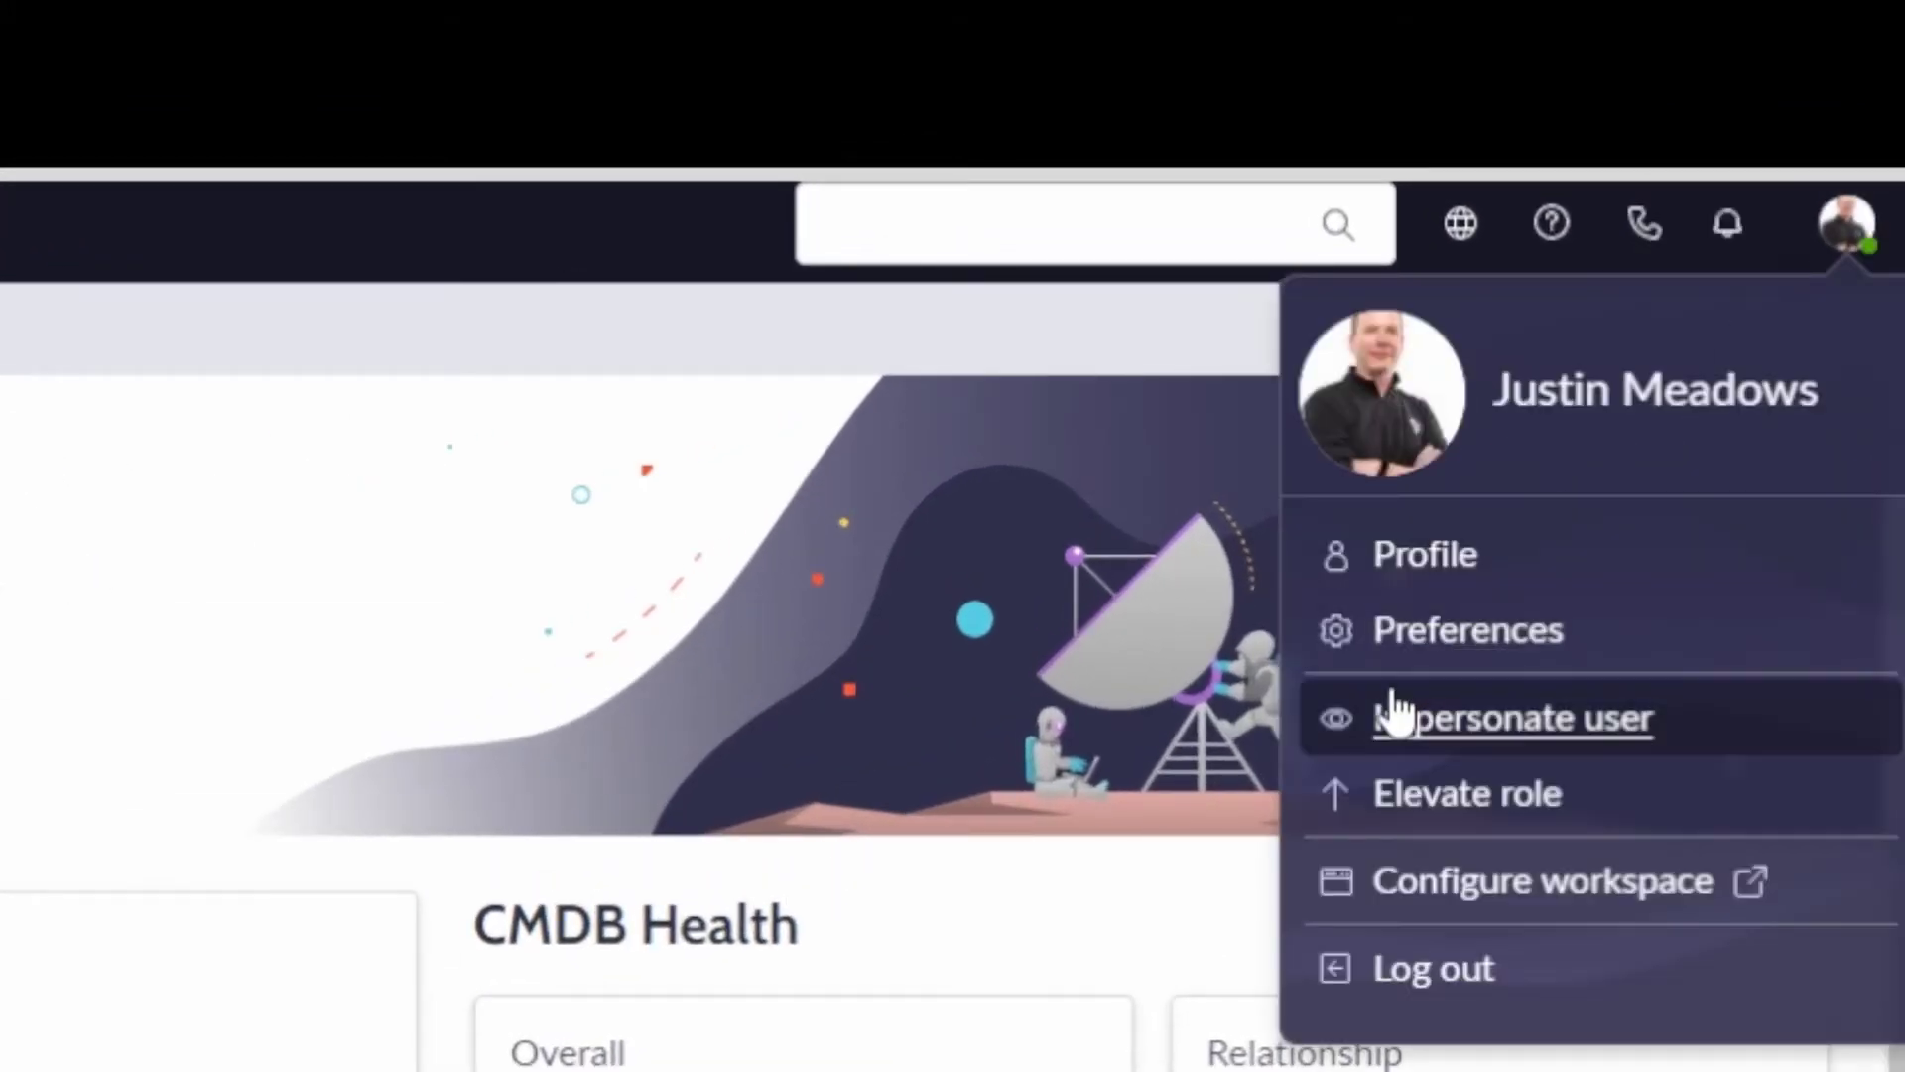
pyautogui.click(1425, 645)
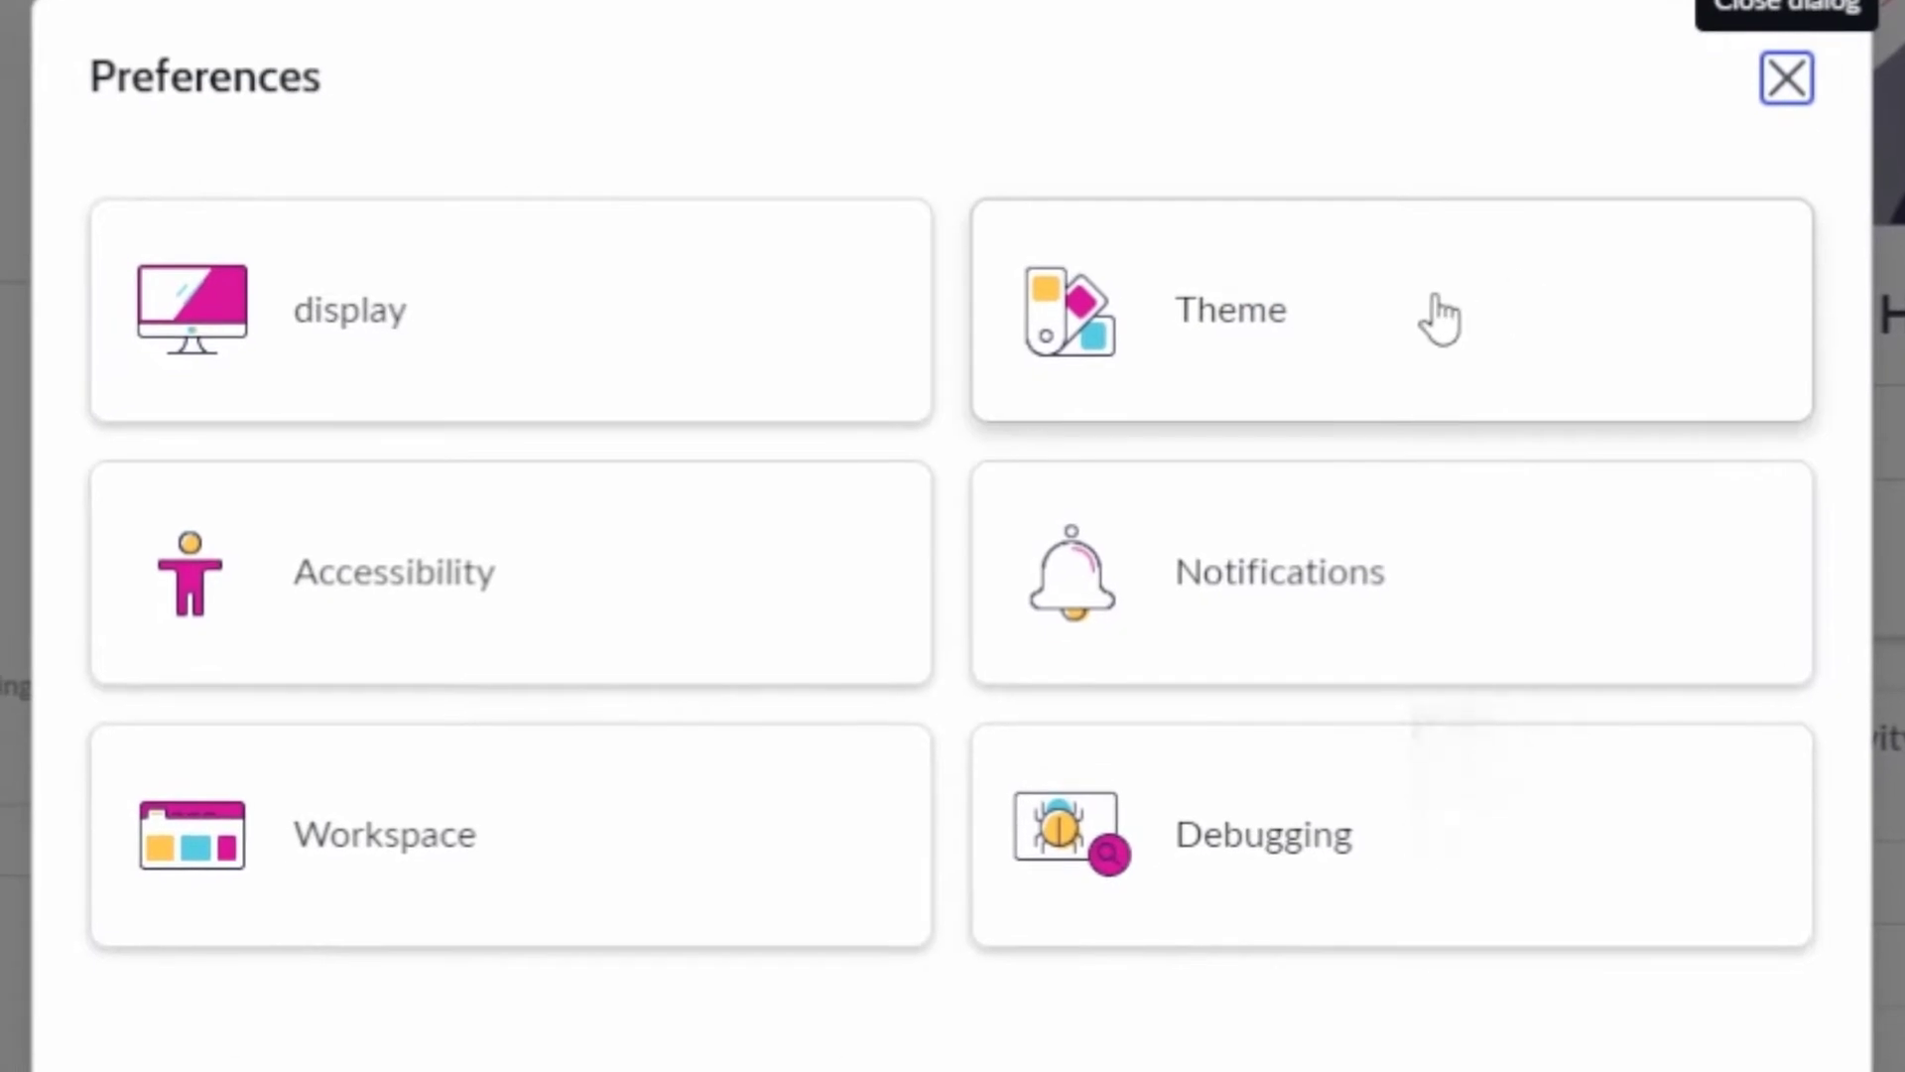
pyautogui.click(1440, 315)
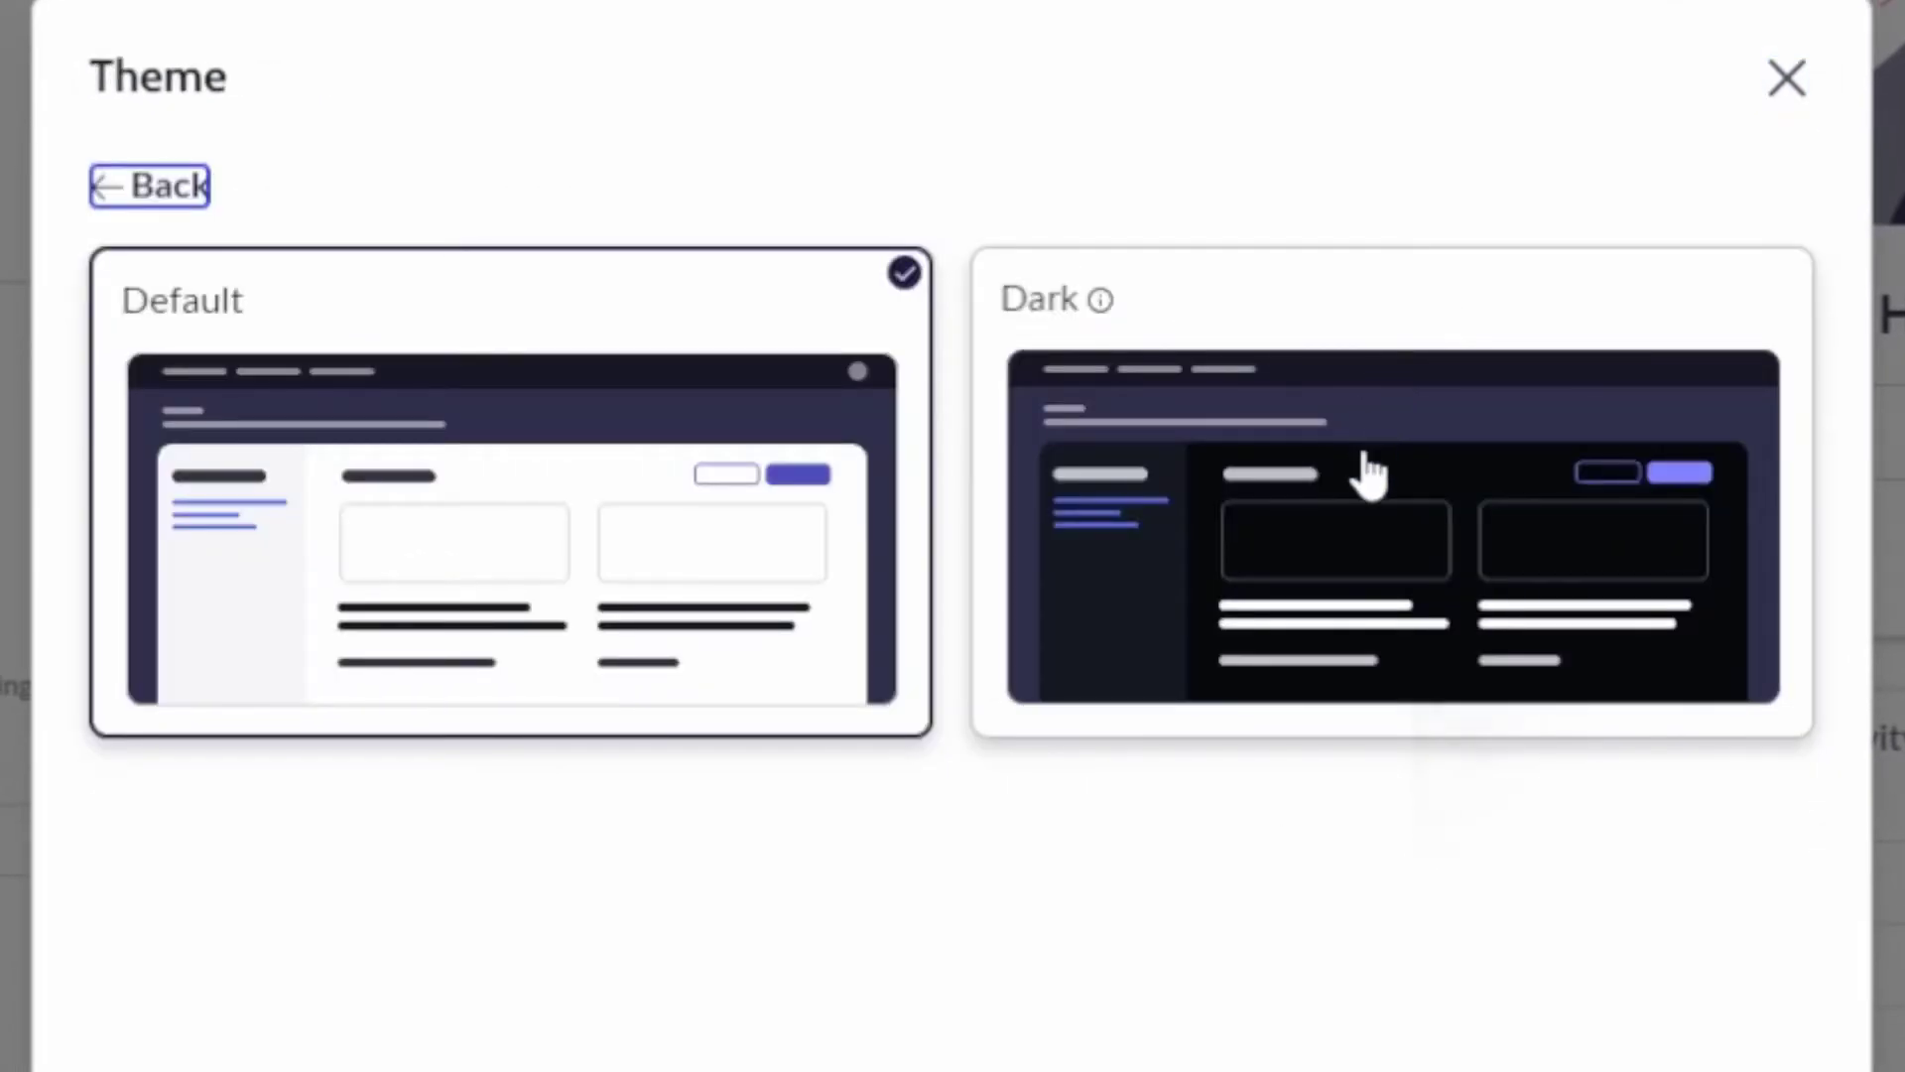
pyautogui.click(1387, 520)
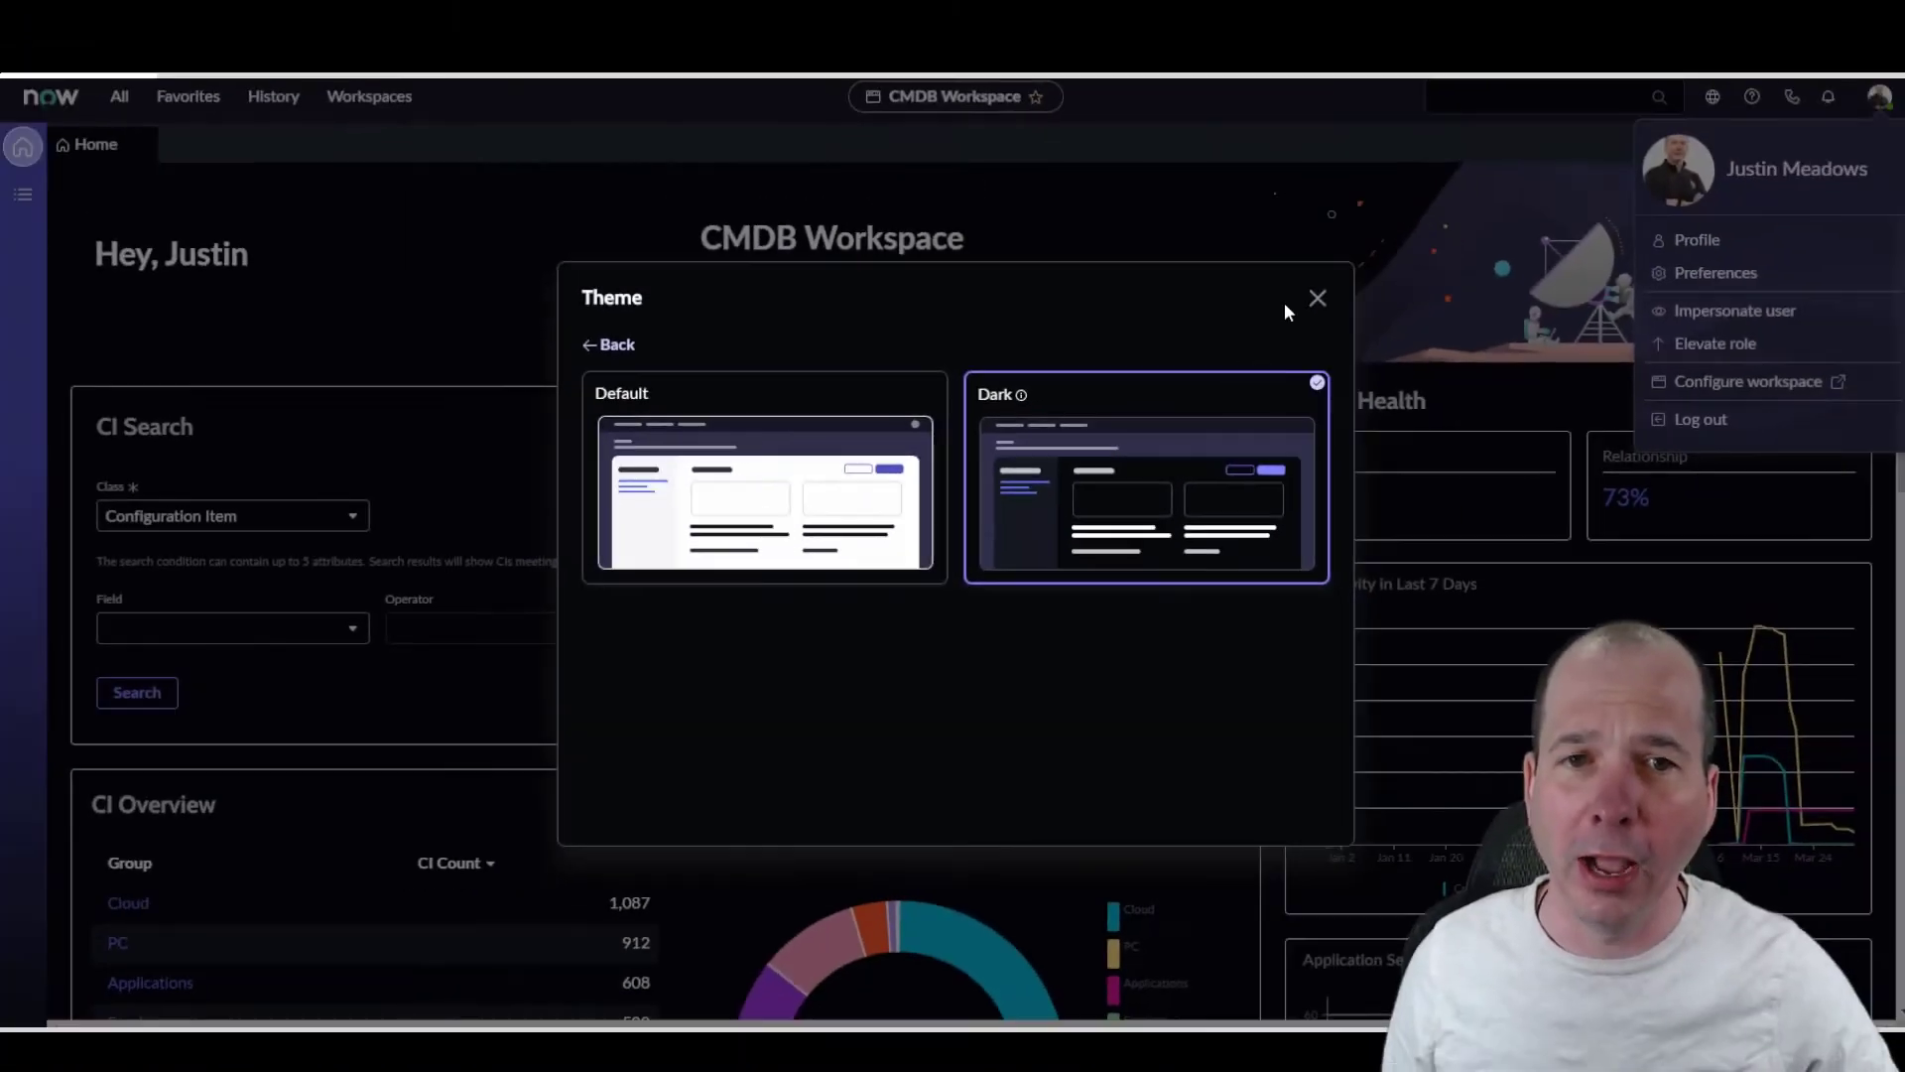
pyautogui.click(1317, 297)
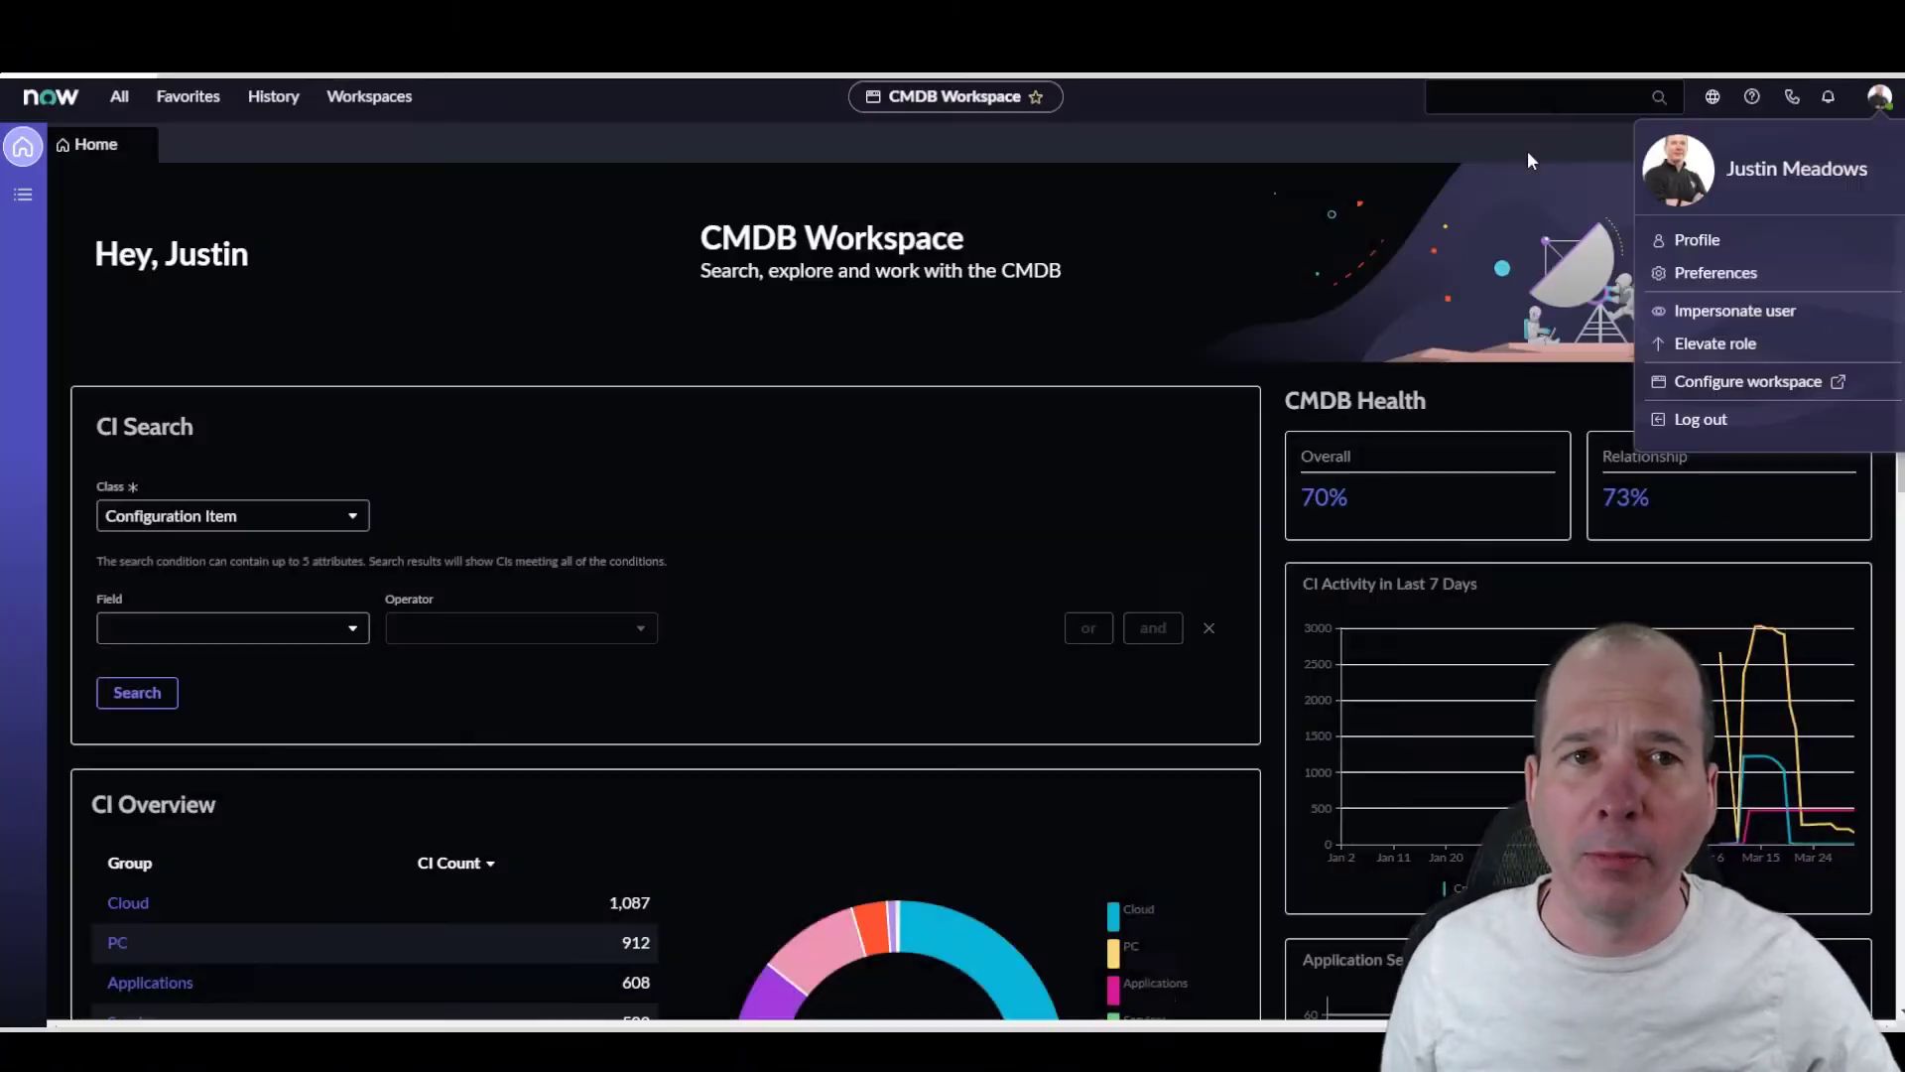
pyautogui.click(1439, 142)
# Step: Scroll through the dark-themed home page down to the CI Overview and back
pyautogui.scroll(-4, 877, 288)
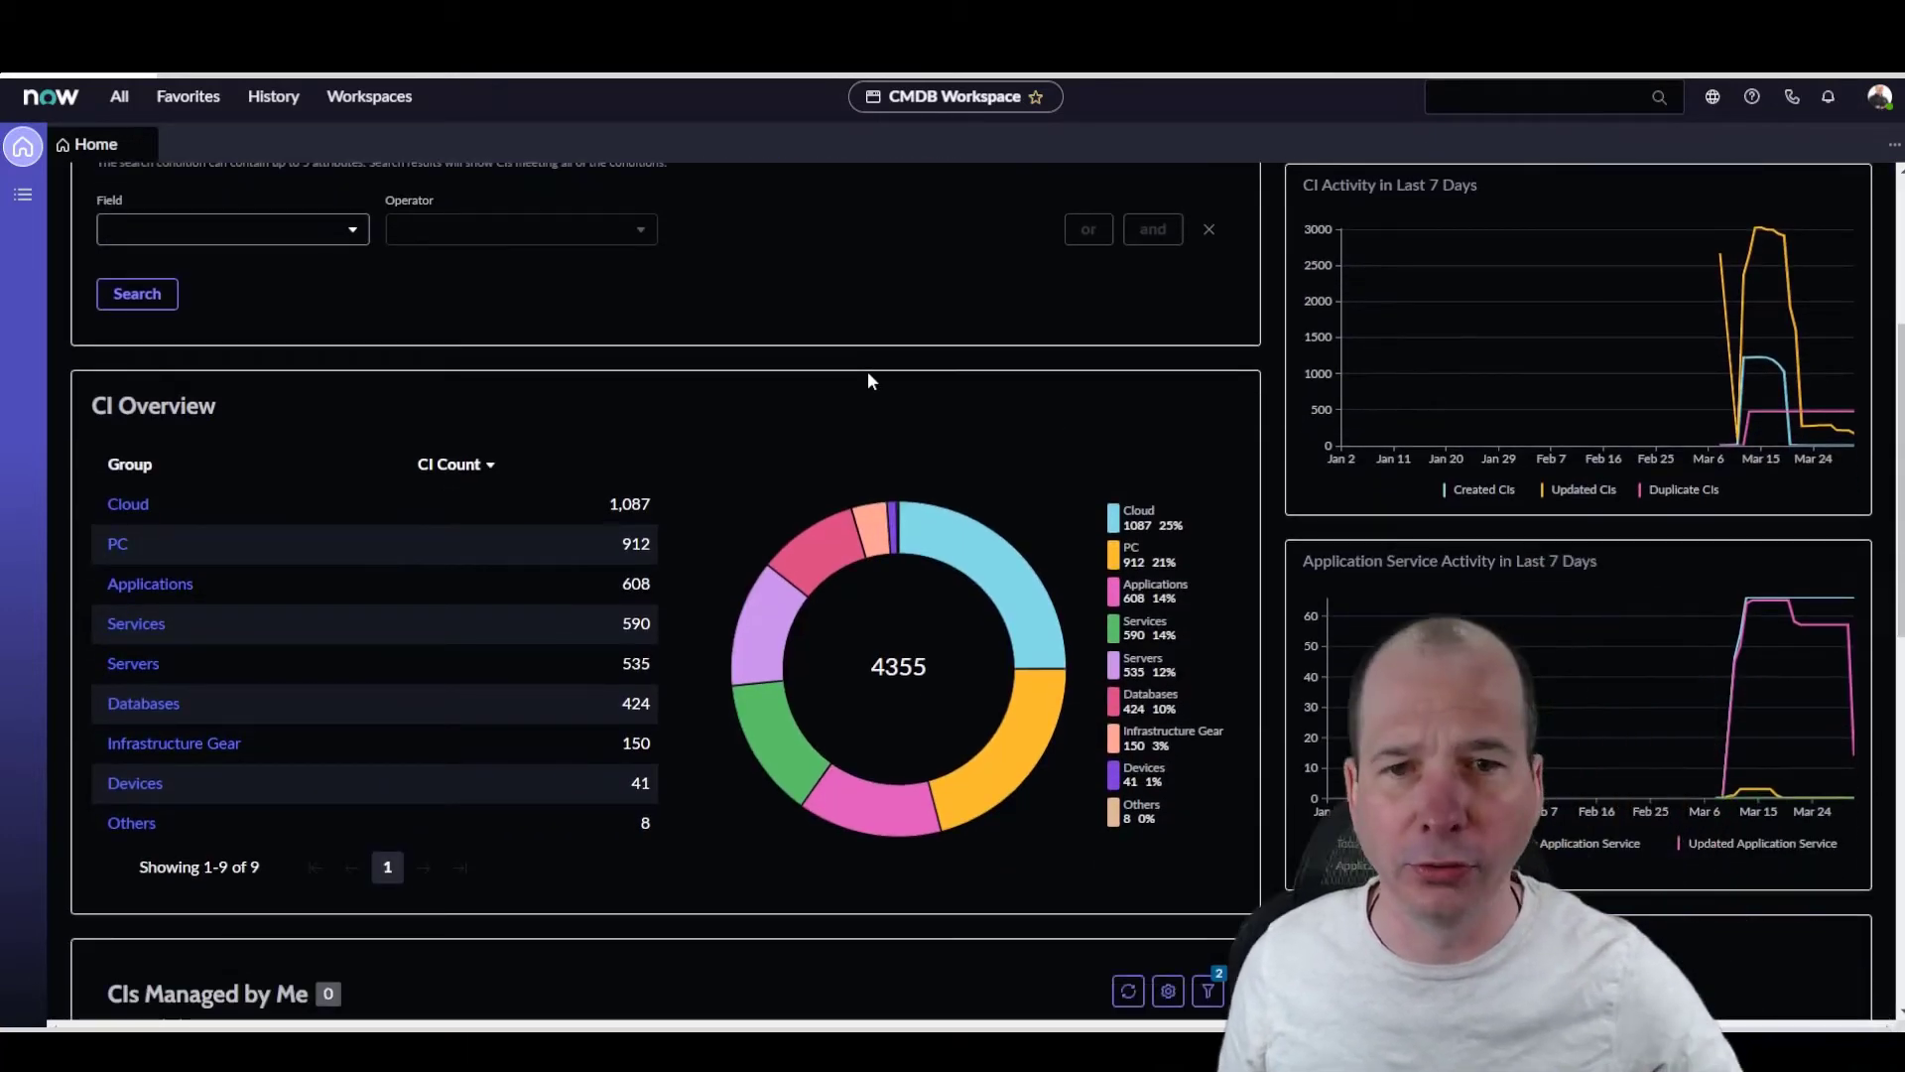
pyautogui.scroll(-3, 982, 392)
pyautogui.scroll(-6, 998, 422)
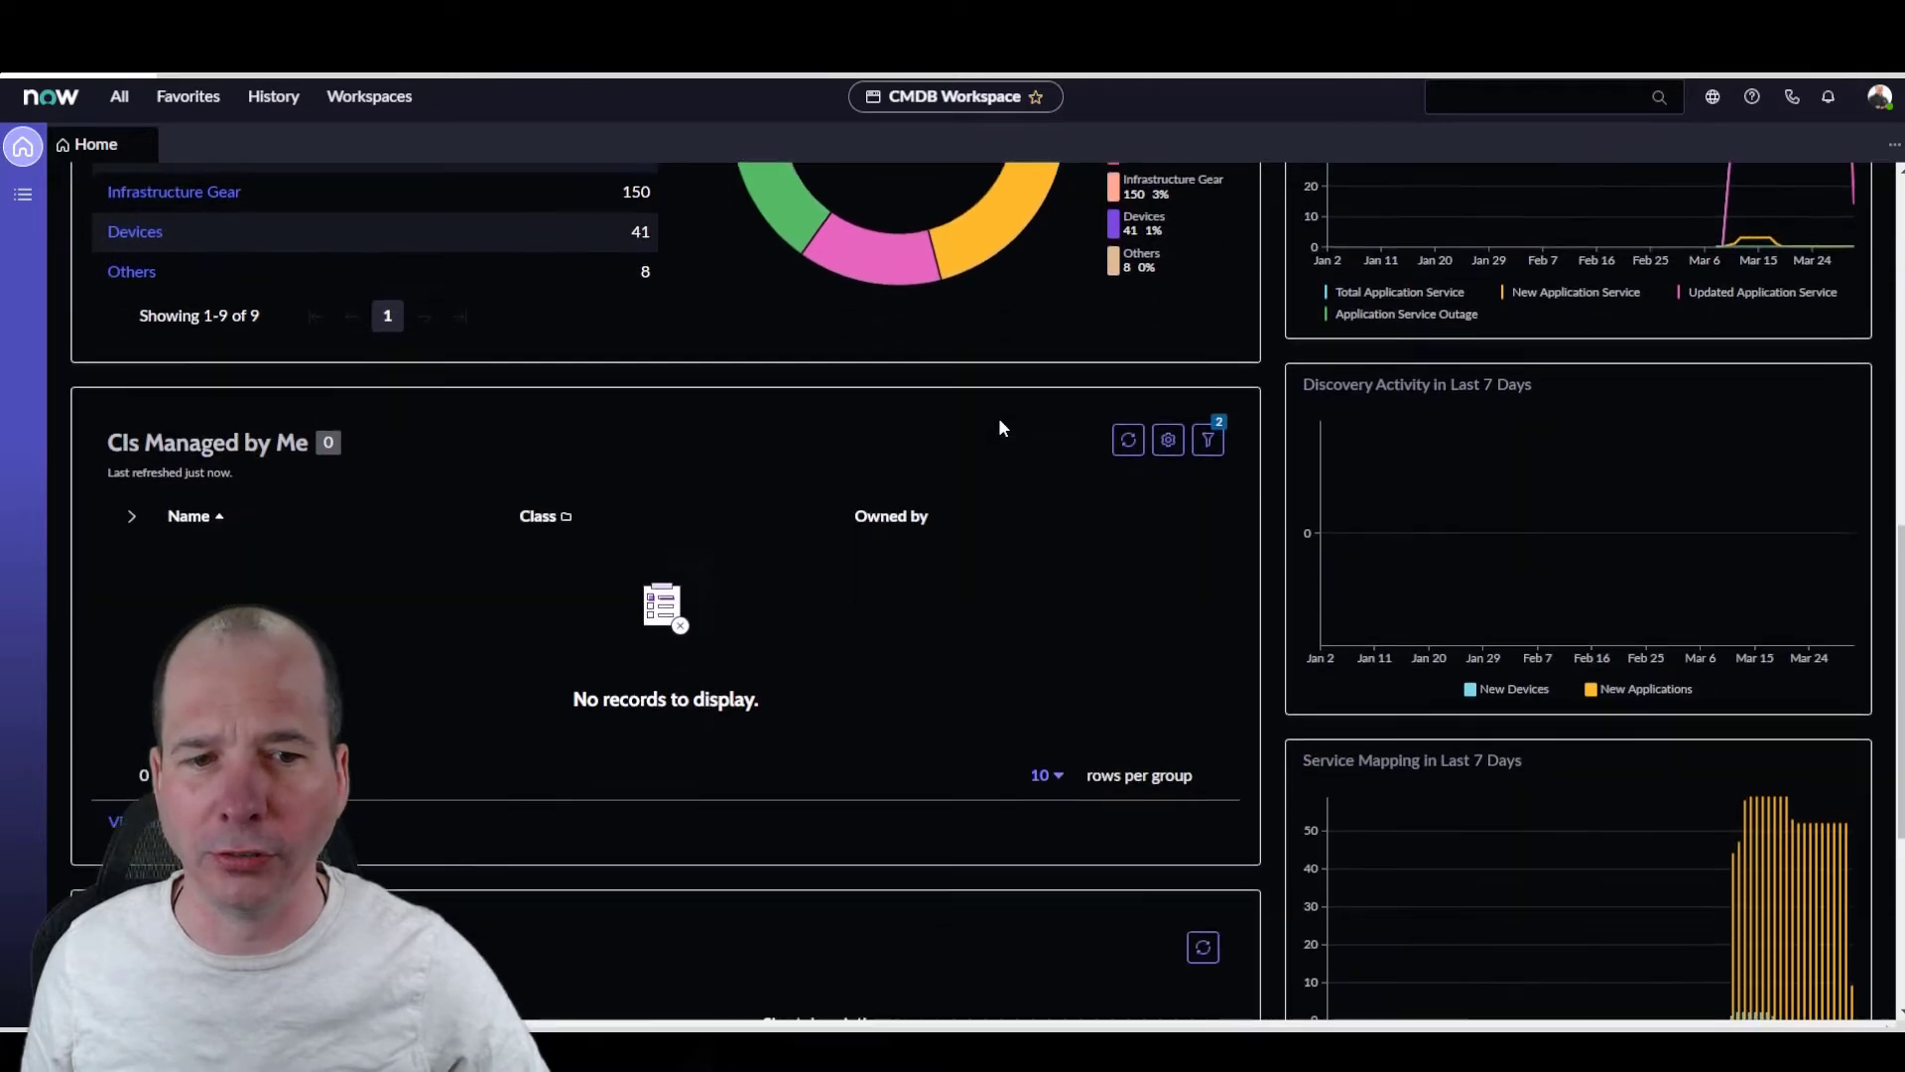
pyautogui.scroll(-1, 998, 428)
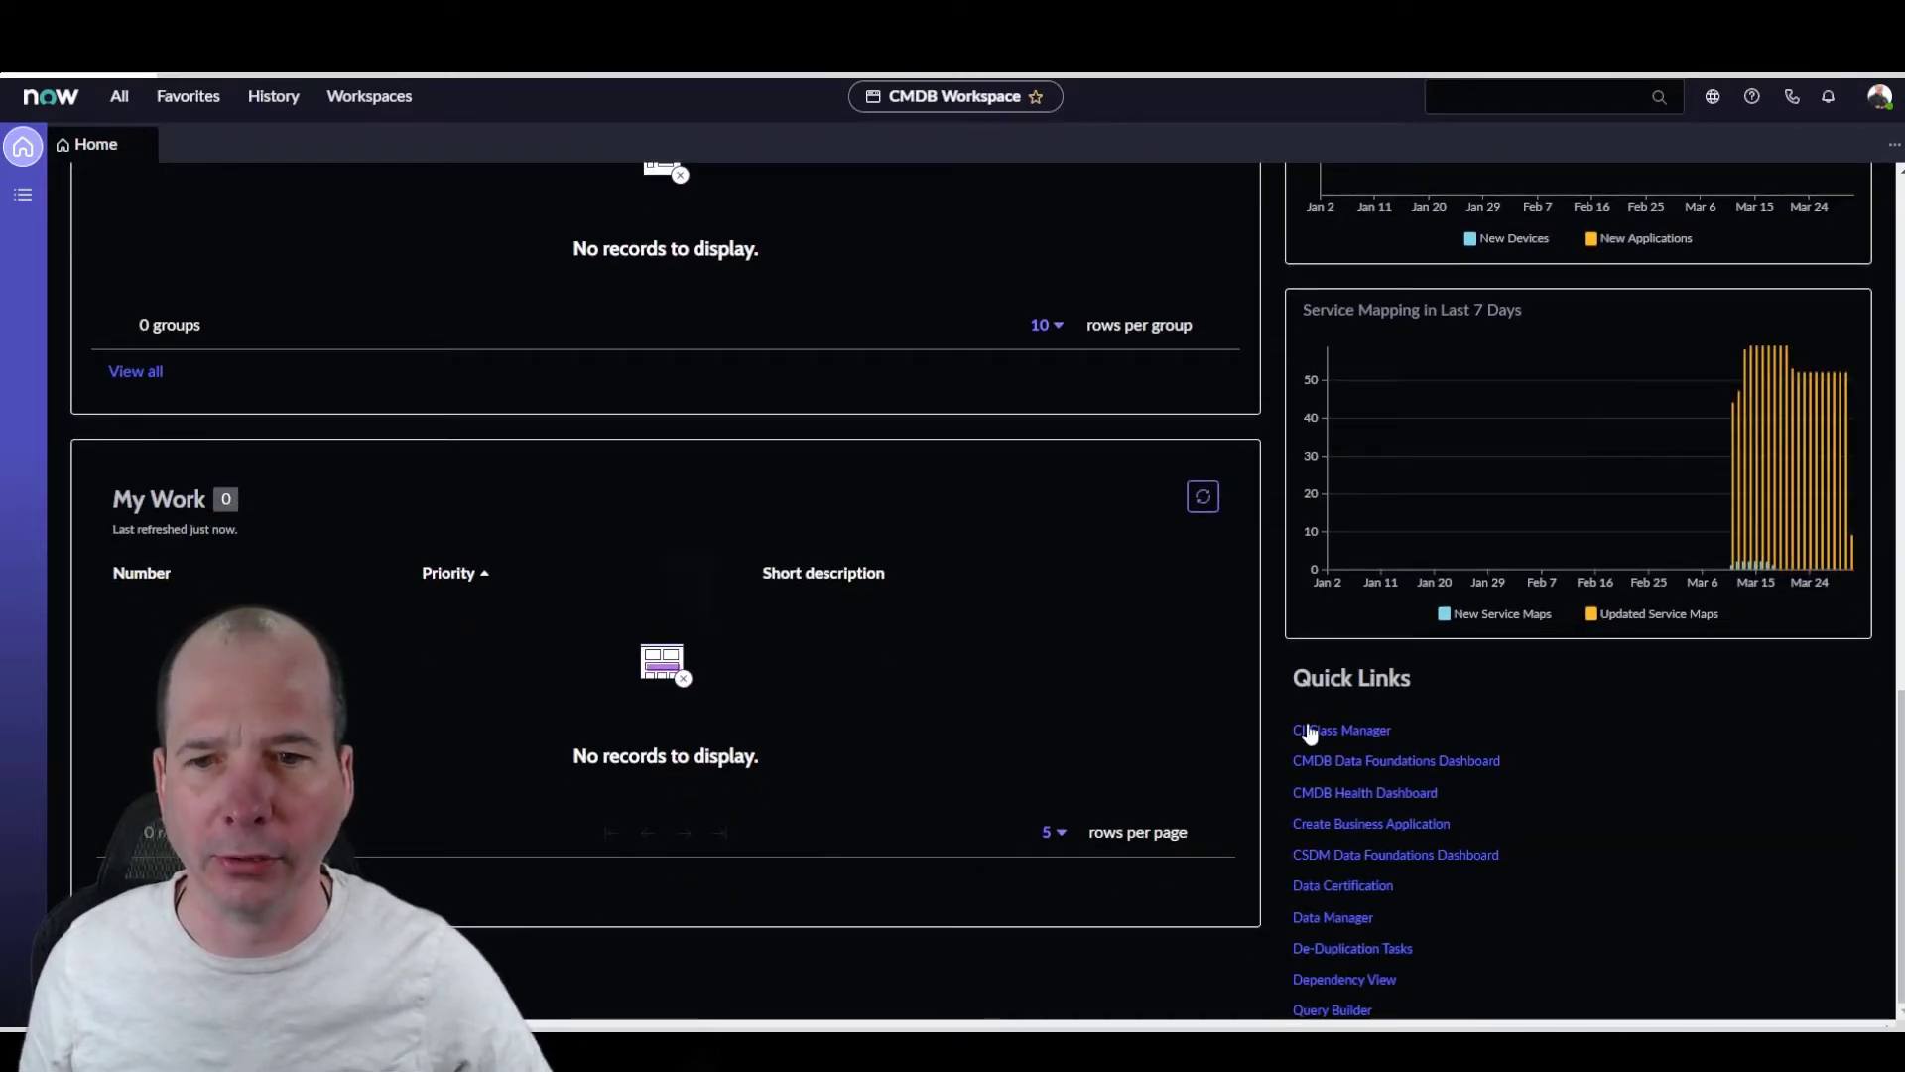
pyautogui.scroll(10, 1305, 727)
pyautogui.scroll(2, 1328, 682)
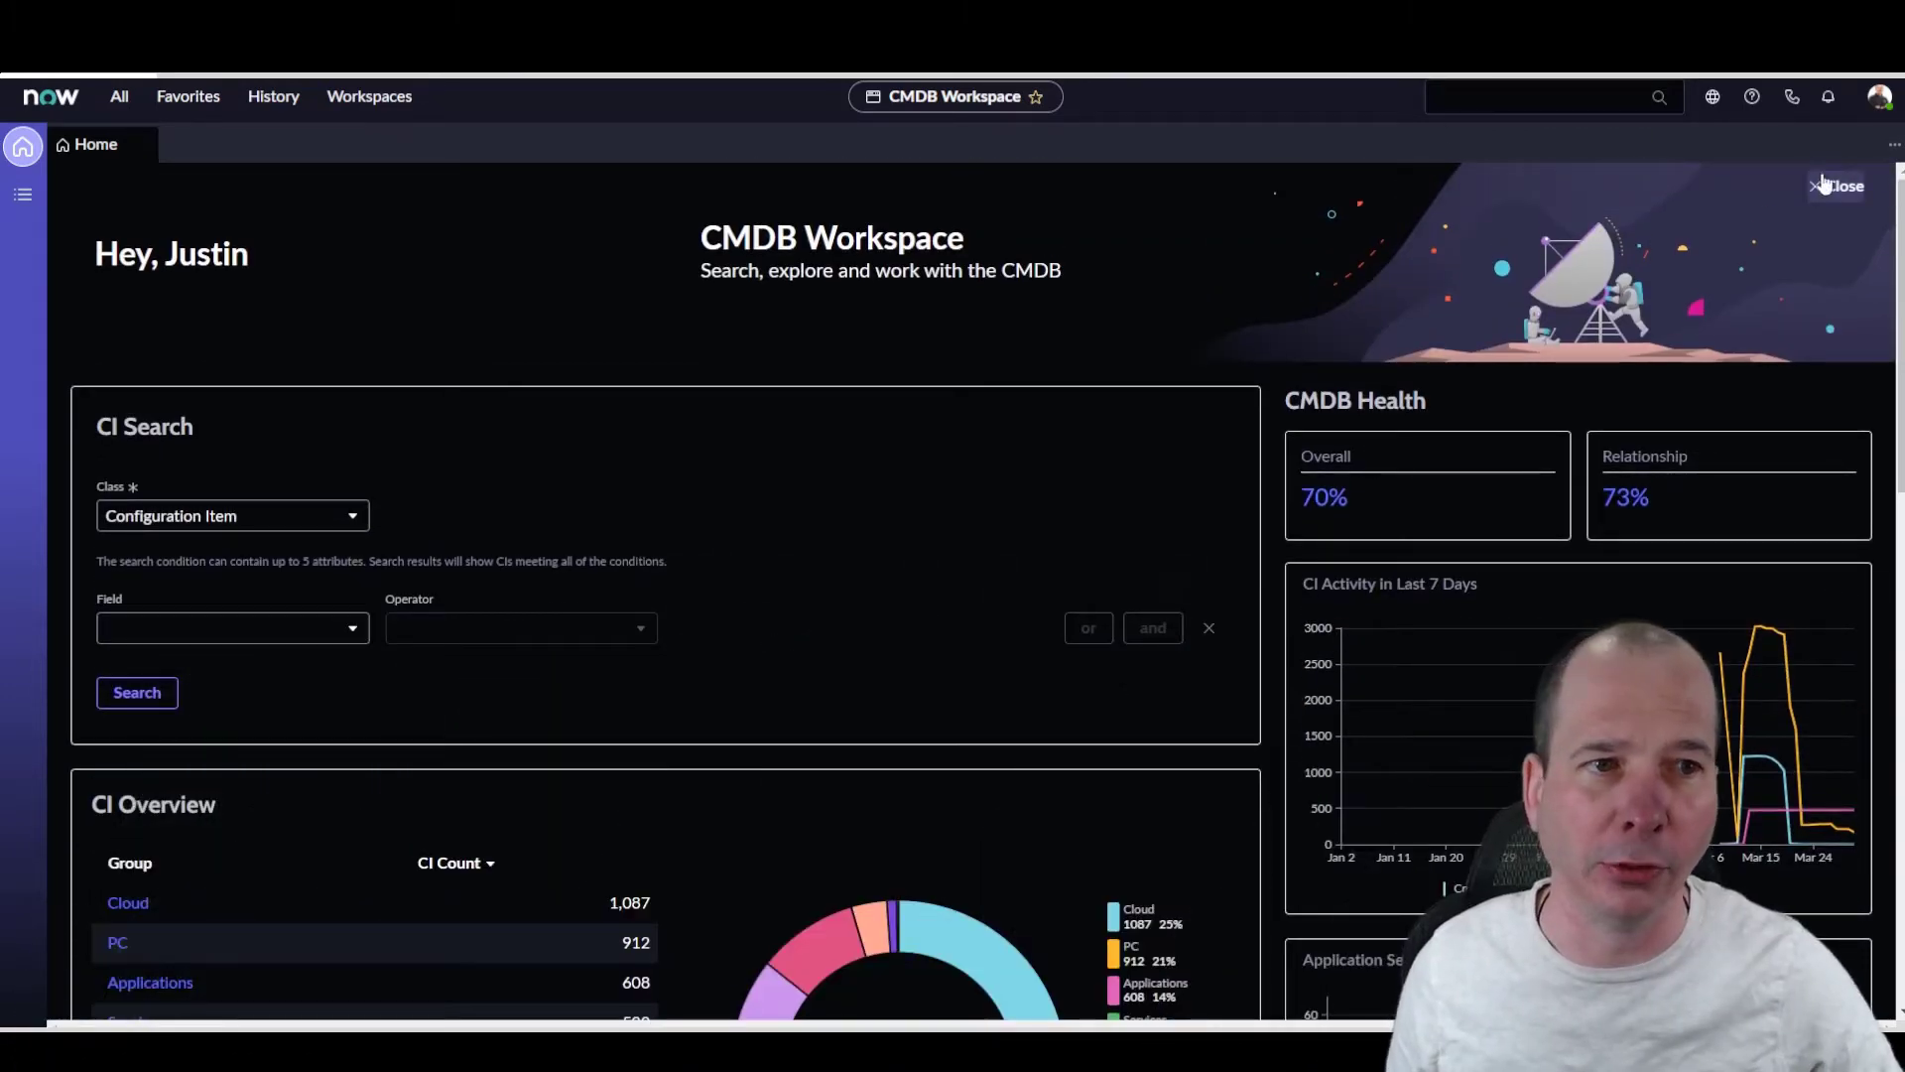
# Step: Restore the Default theme in preferences and scroll to the CI Overview table
pyautogui.click(1880, 99)
pyautogui.click(1703, 272)
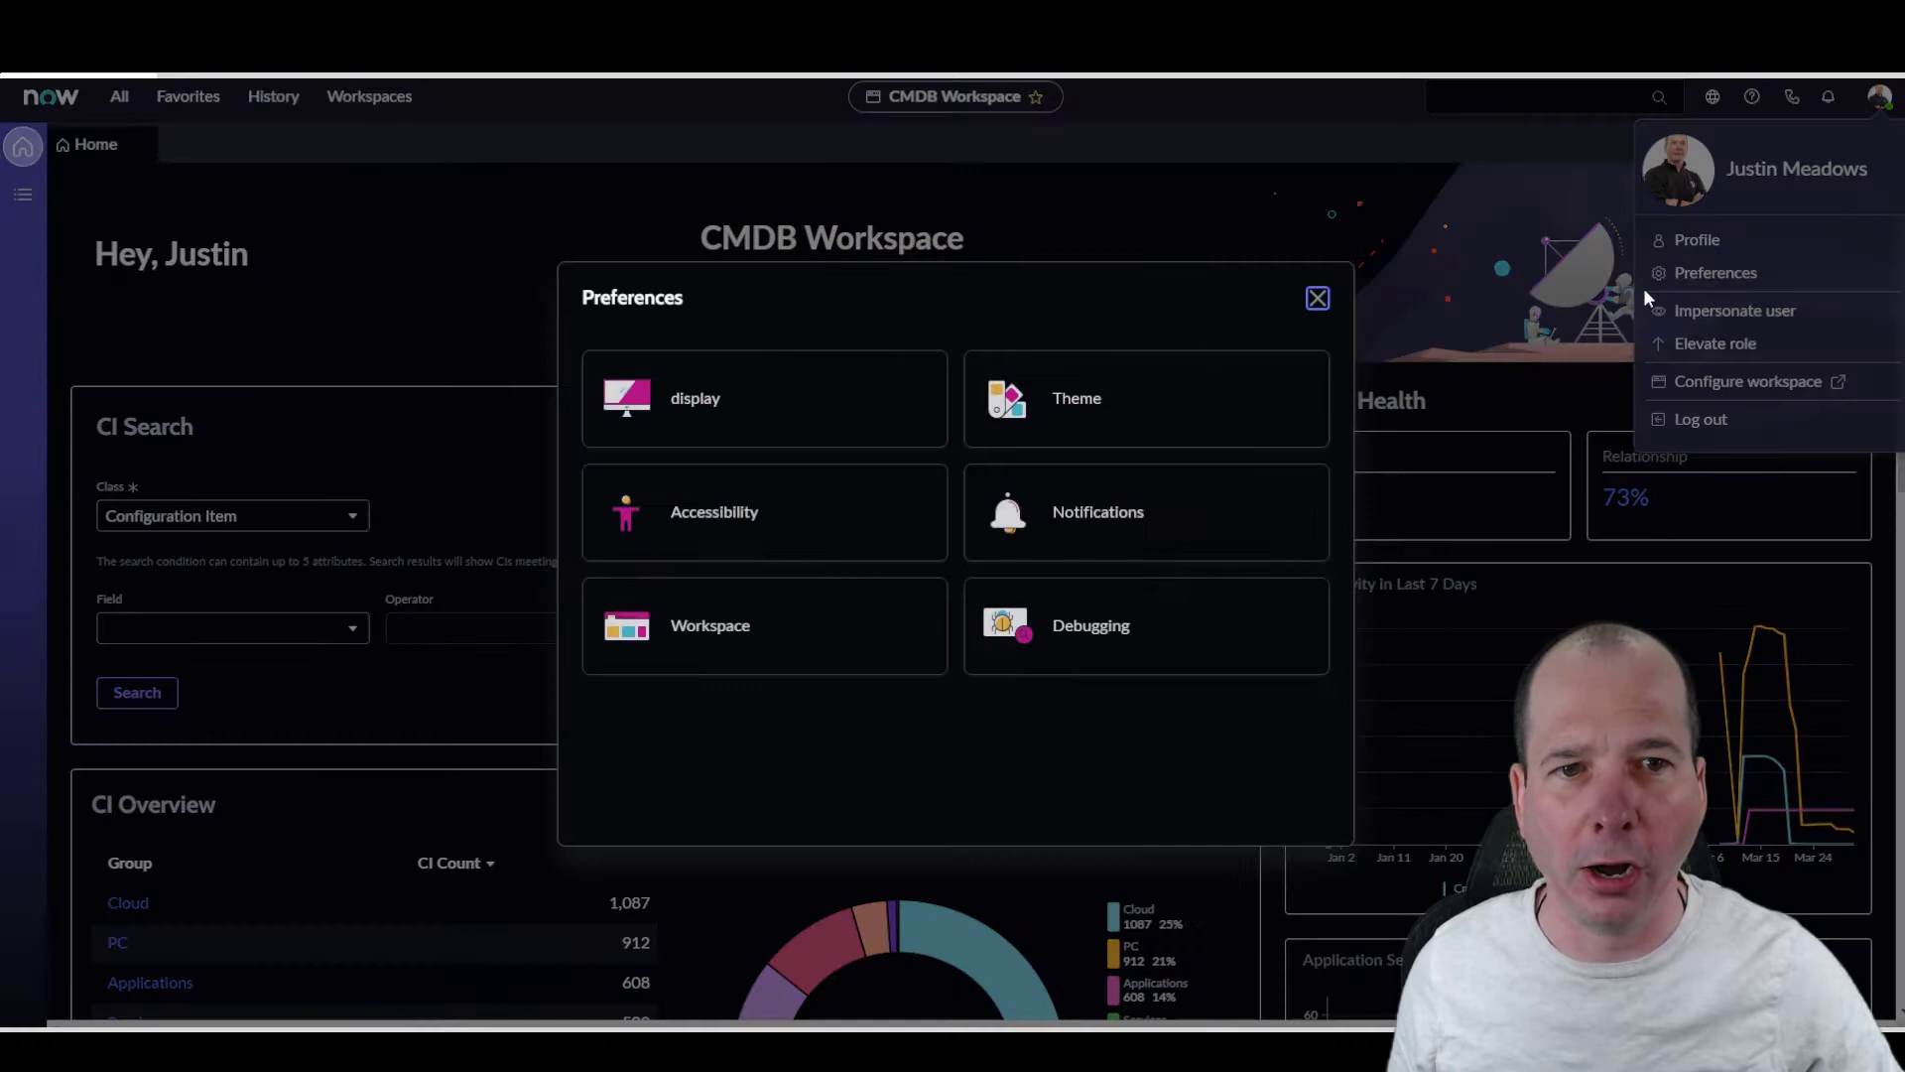
pyautogui.click(1037, 435)
pyautogui.click(851, 498)
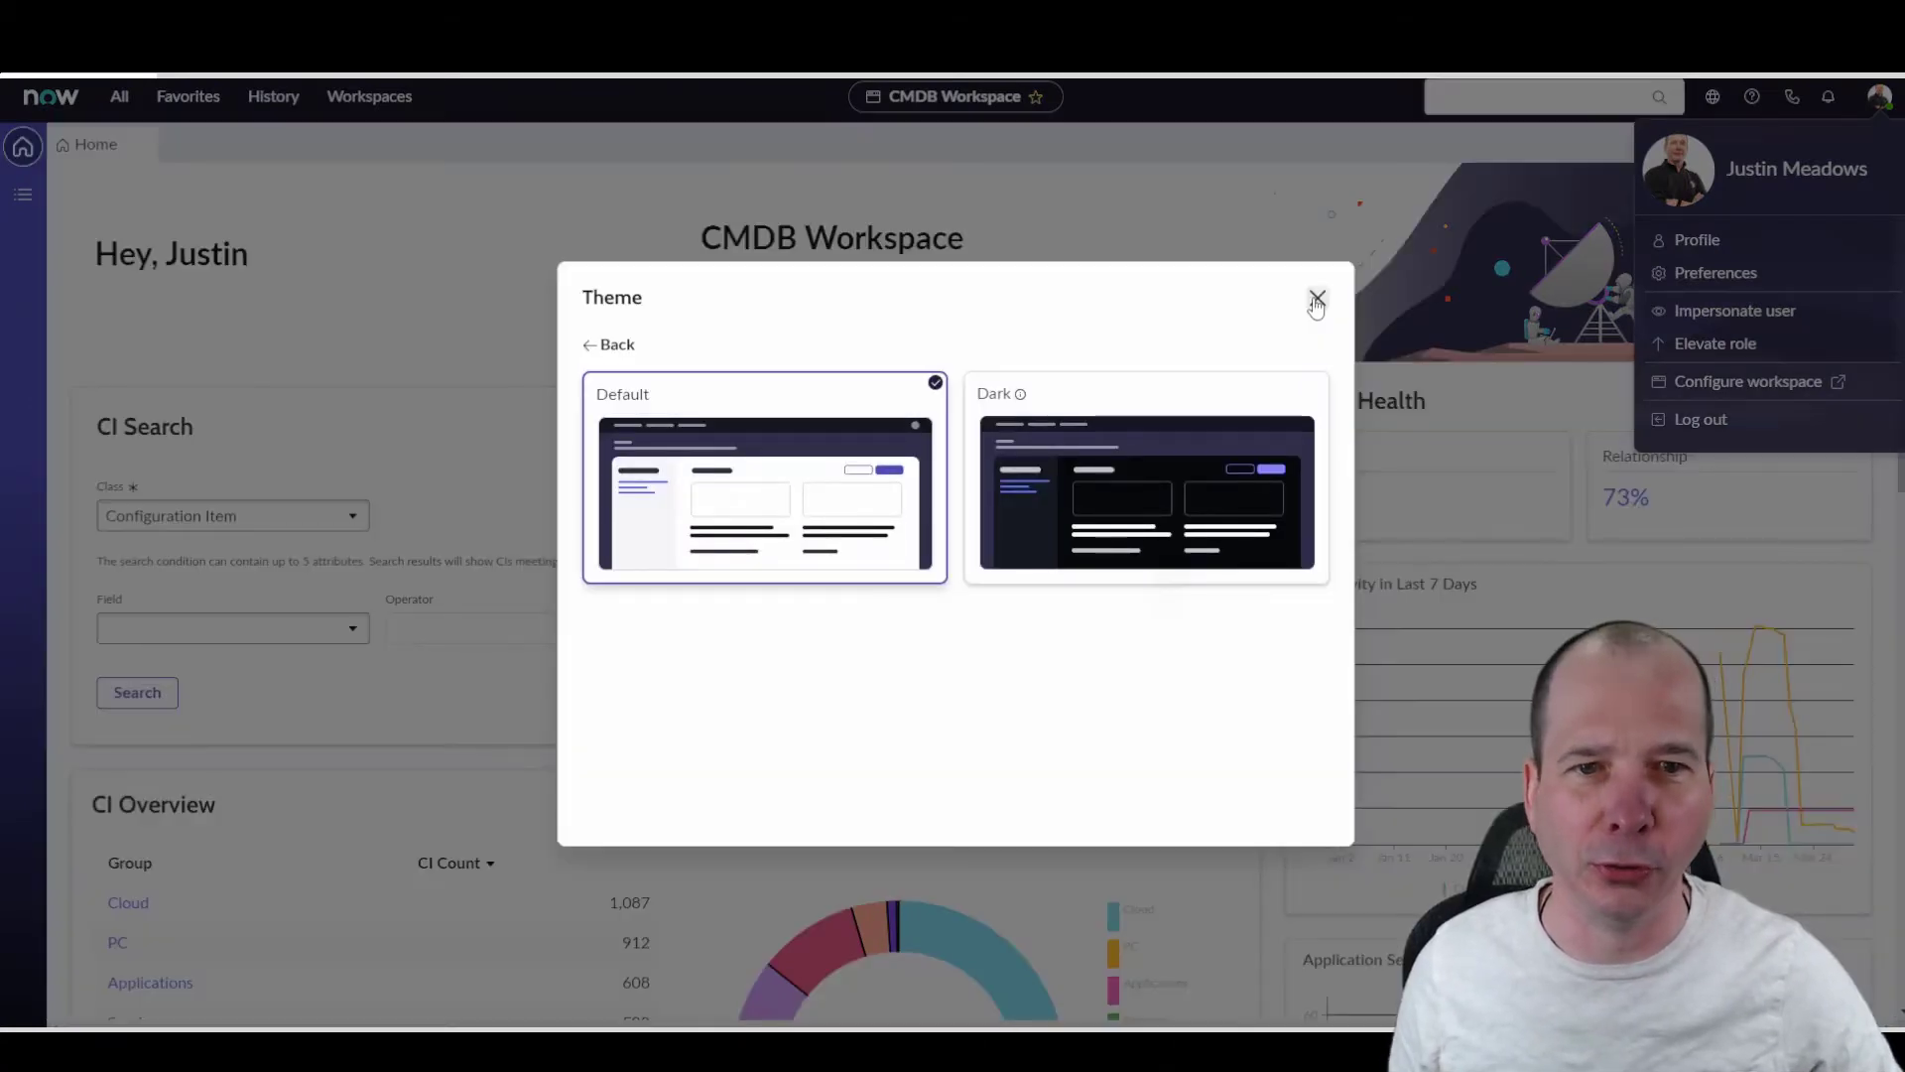
pyautogui.click(1316, 301)
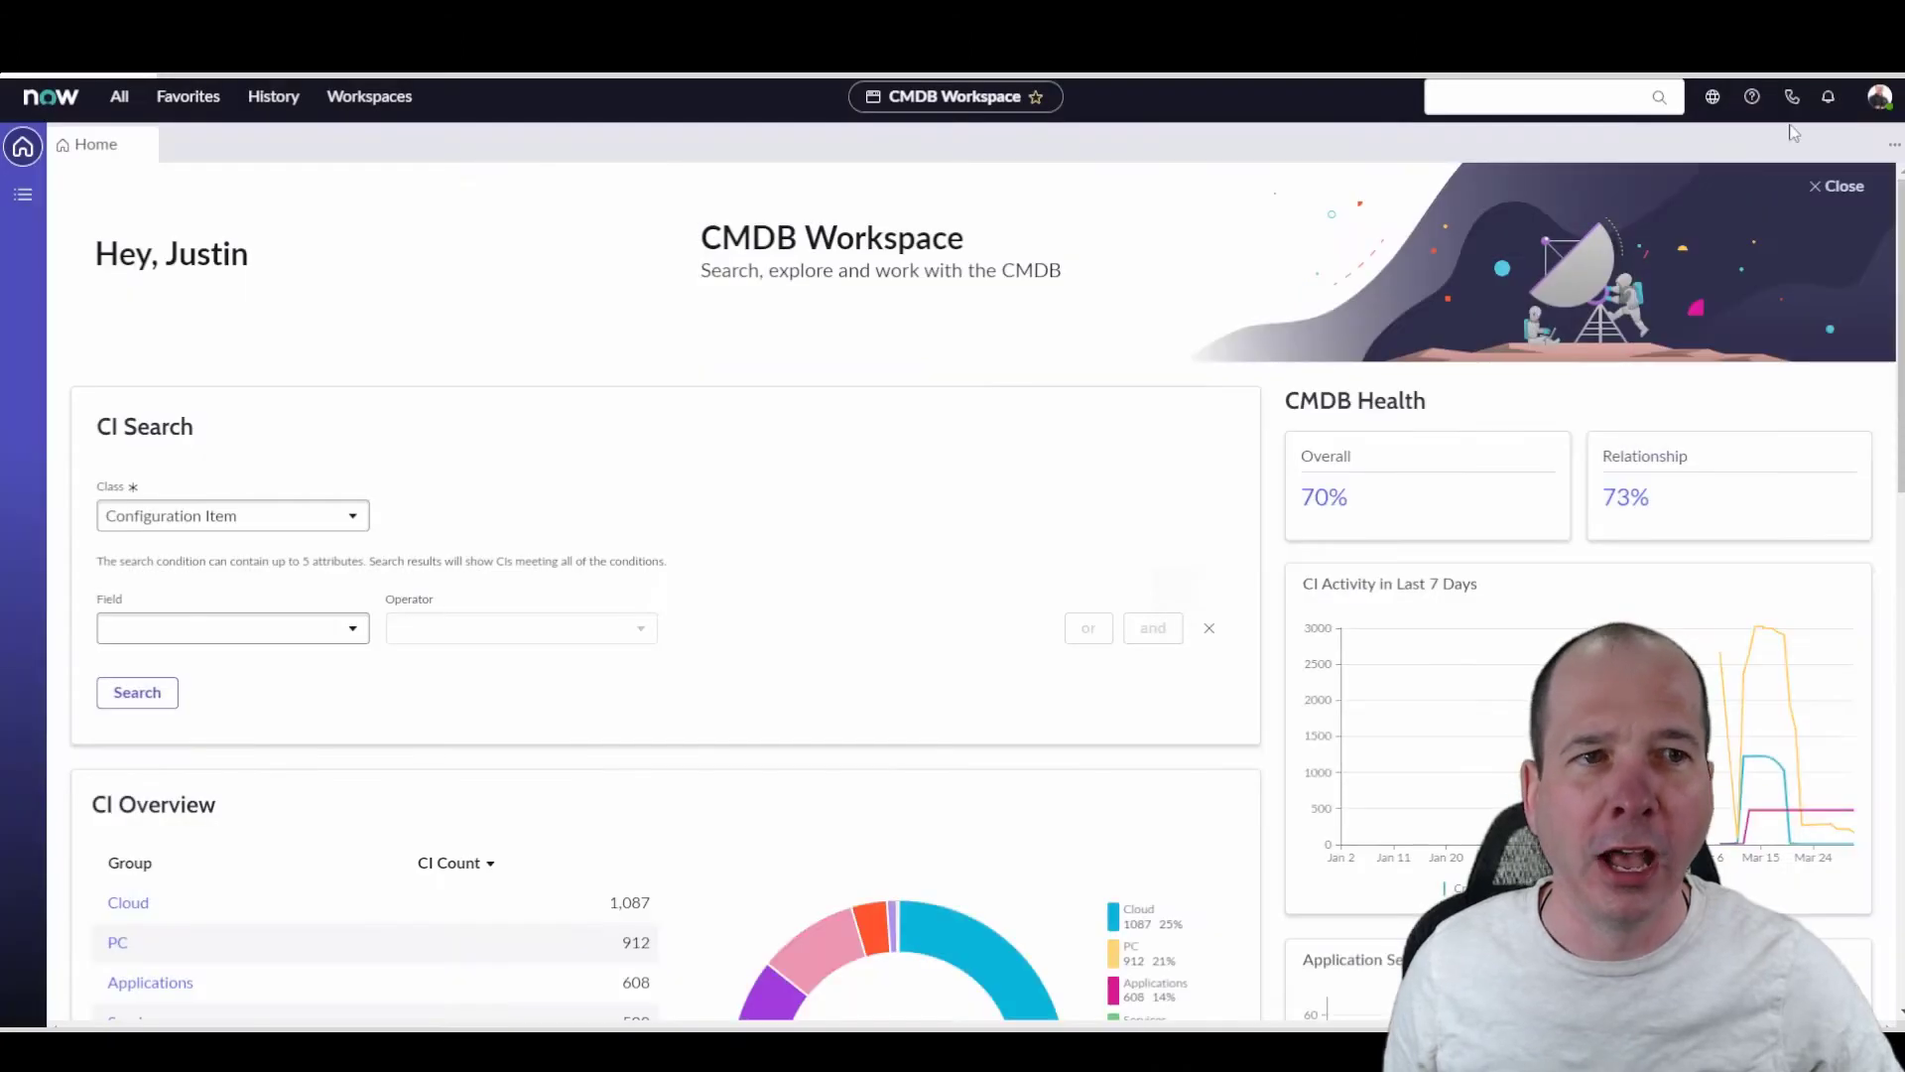
pyautogui.scroll(-5, 643, 321)
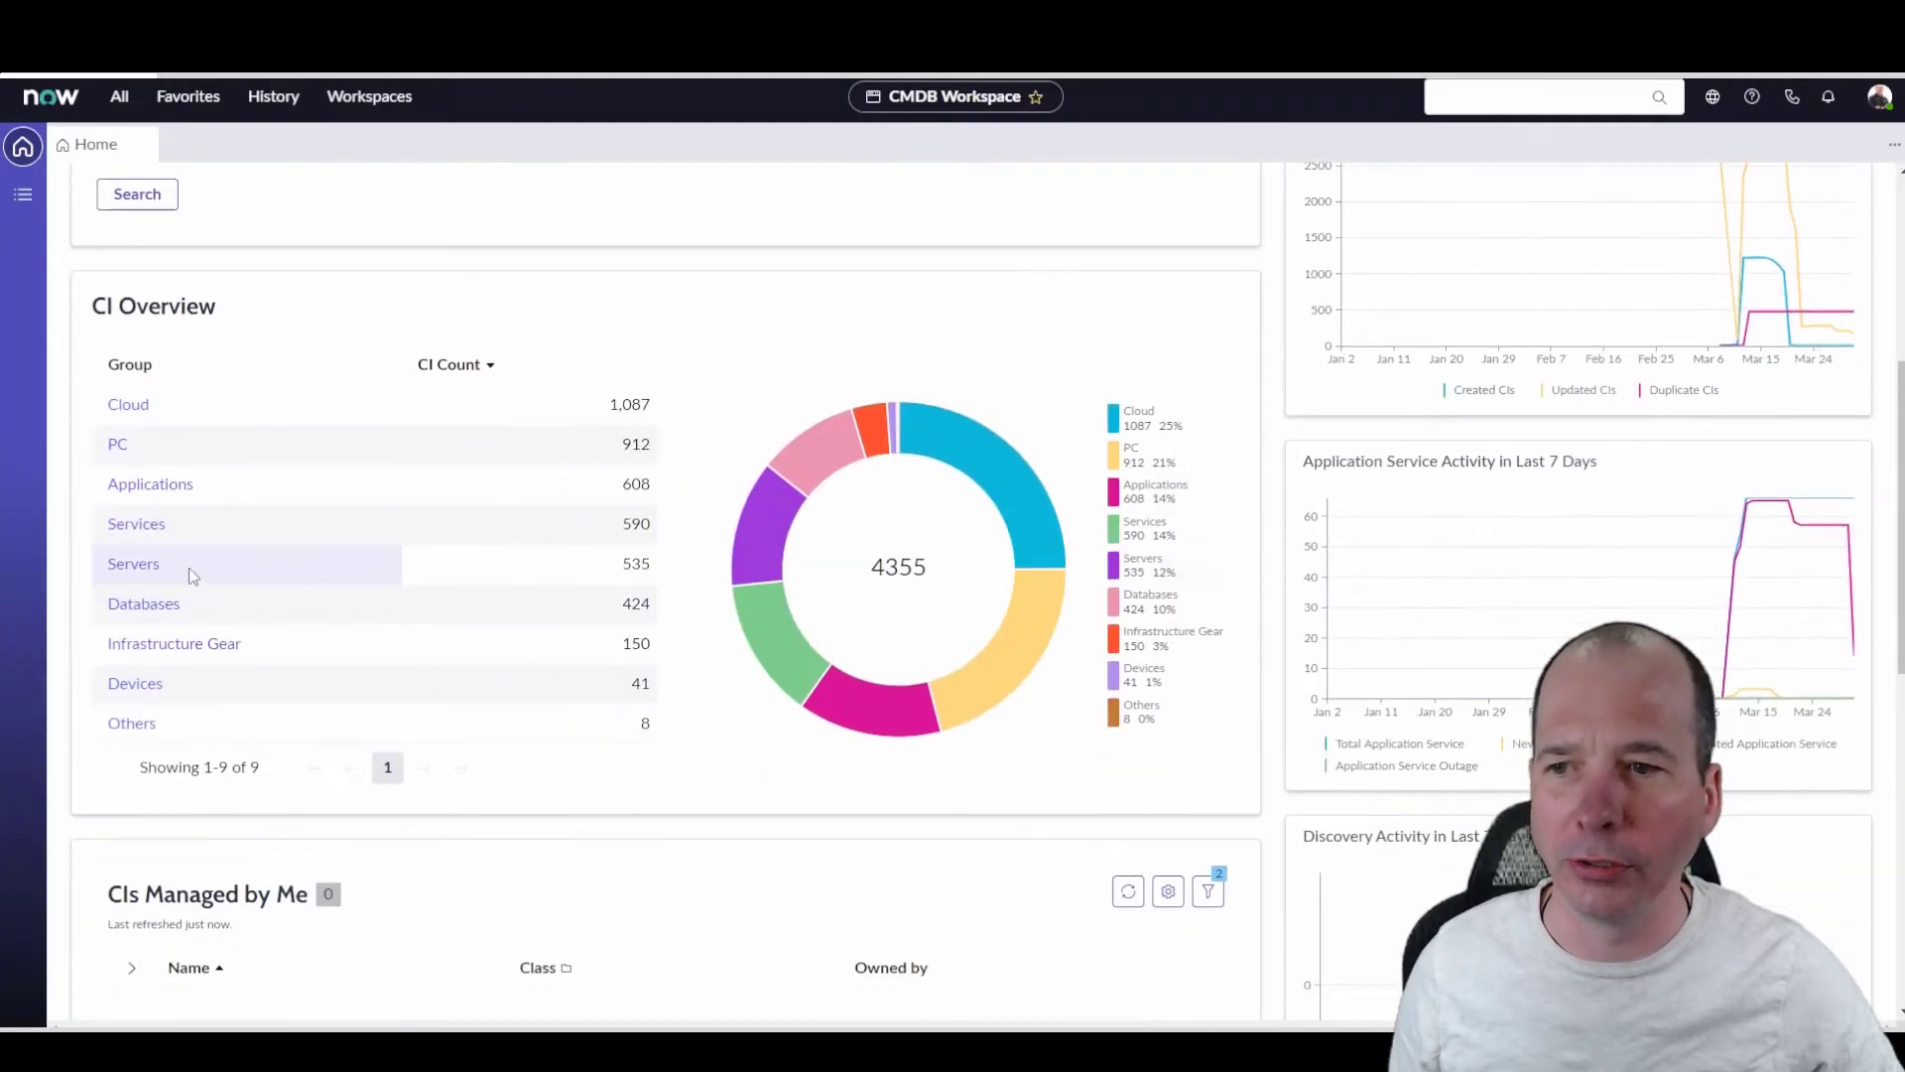
# Step: Open Servers from CI Overview, then the Windows Server class with its 159 items
pyautogui.click(139, 568)
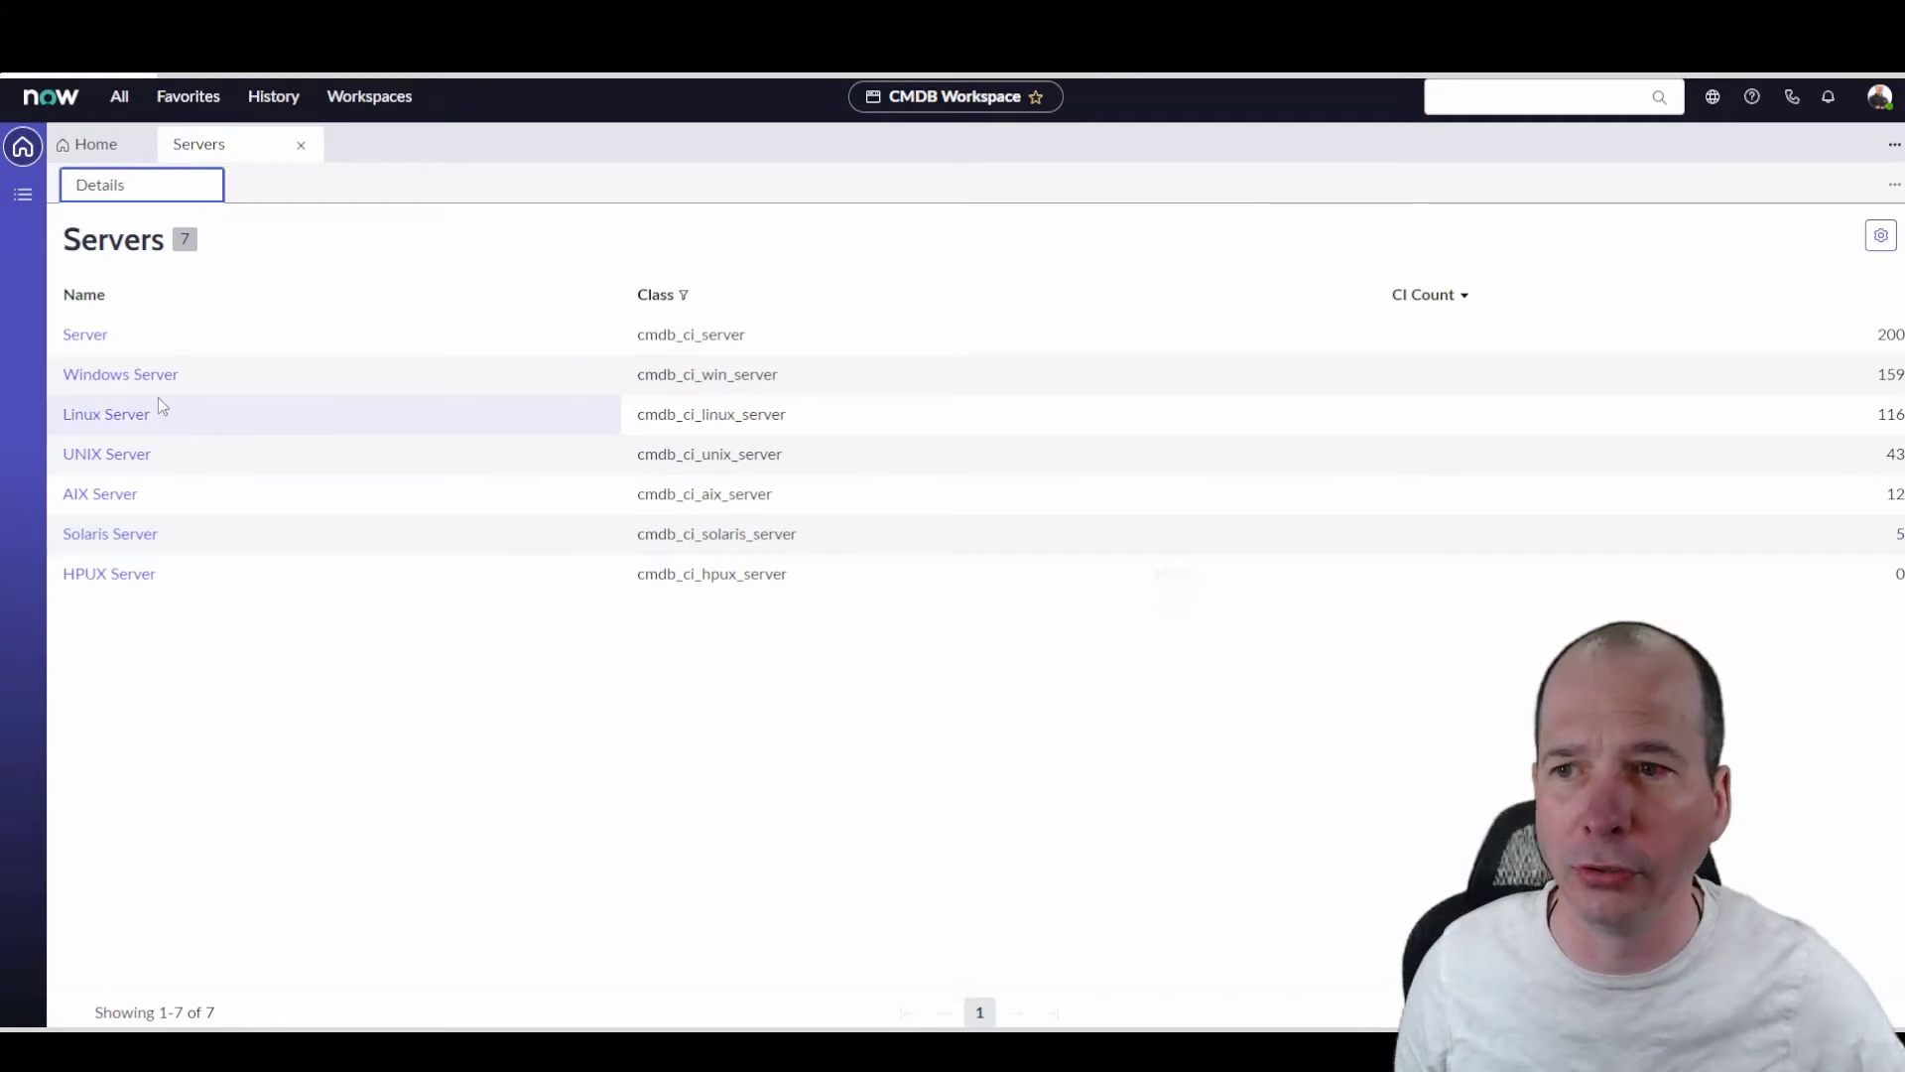
pyautogui.click(120, 374)
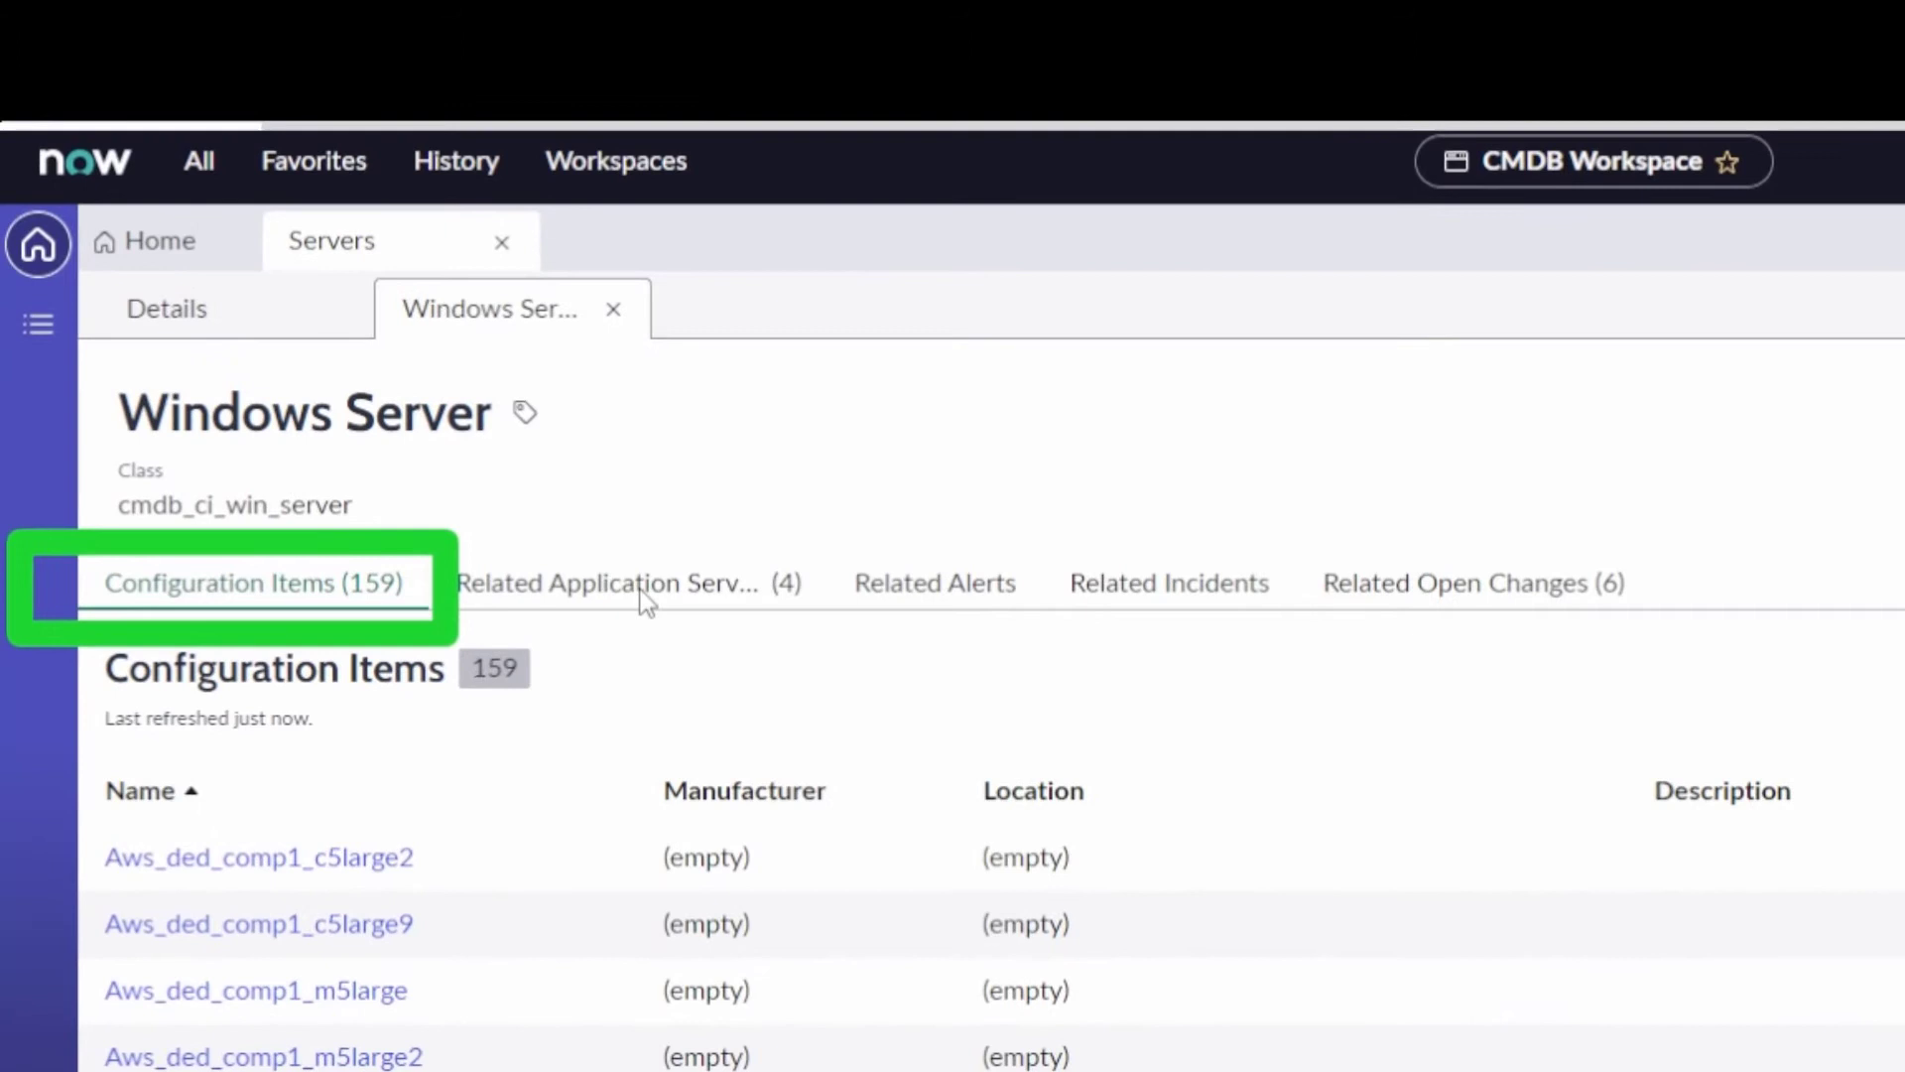
pyautogui.moveTo(1451, 494)
pyautogui.mouseDown()
pyautogui.moveTo(1642, 680)
pyautogui.moveTo(1617, 678)
pyautogui.moveTo(1663, 640)
pyautogui.mouseUp()
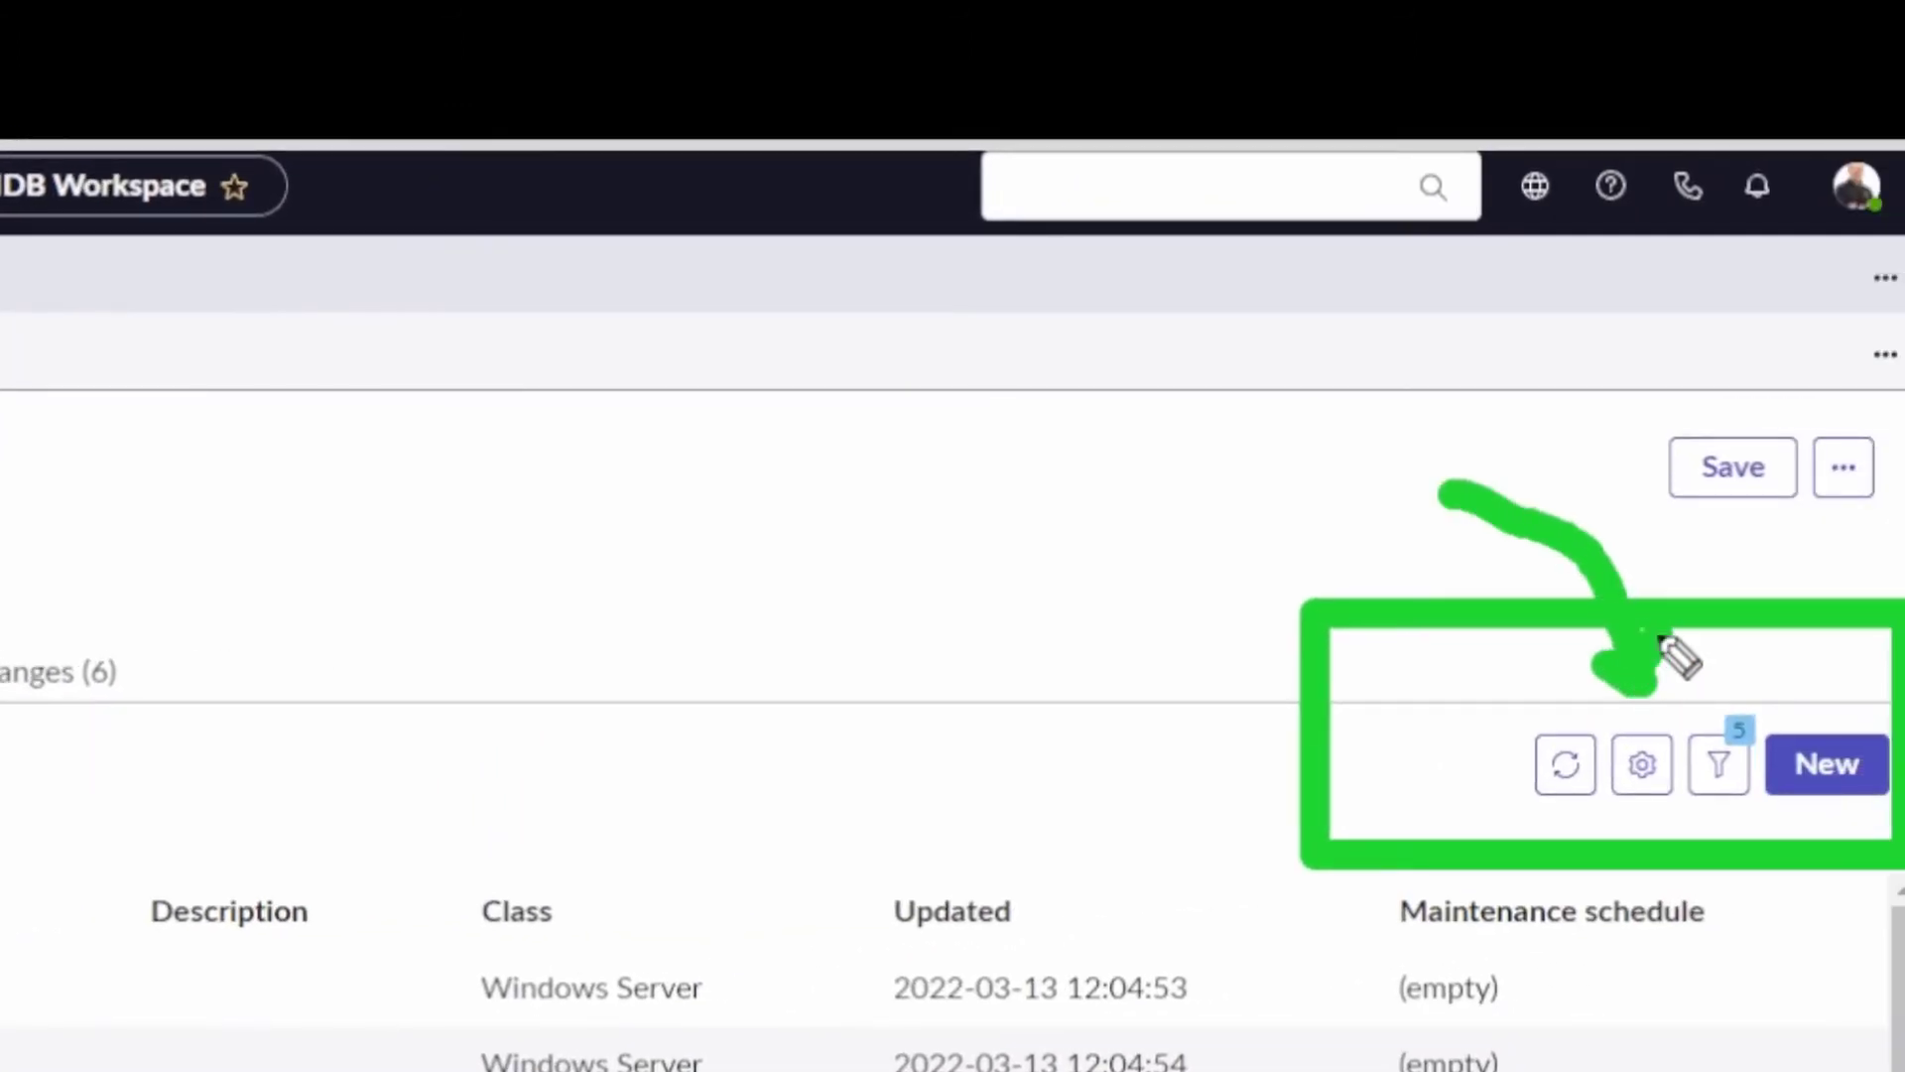
# Step: In Edit columns, add Owned by and place it between Location and Description
pyautogui.click(1672, 772)
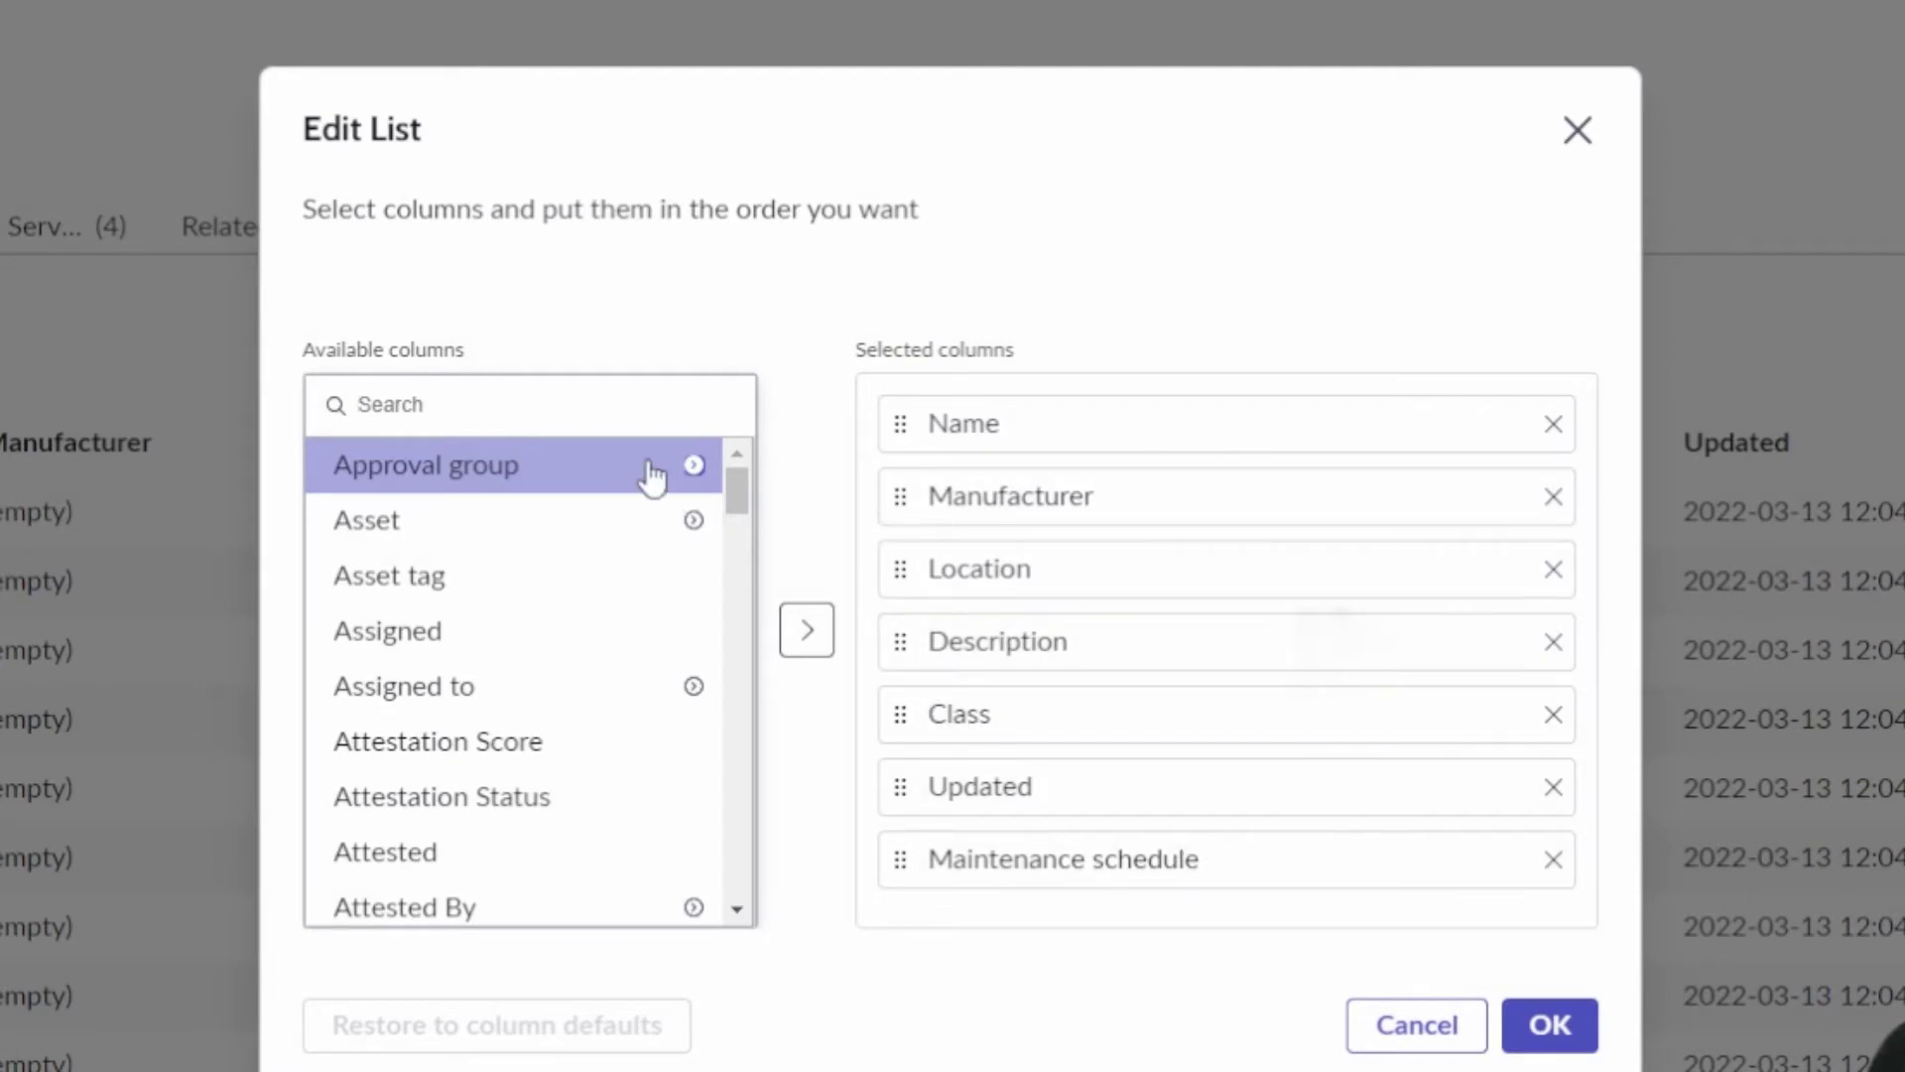
pyautogui.moveTo(734, 476); pyautogui.dragTo(714, 799)
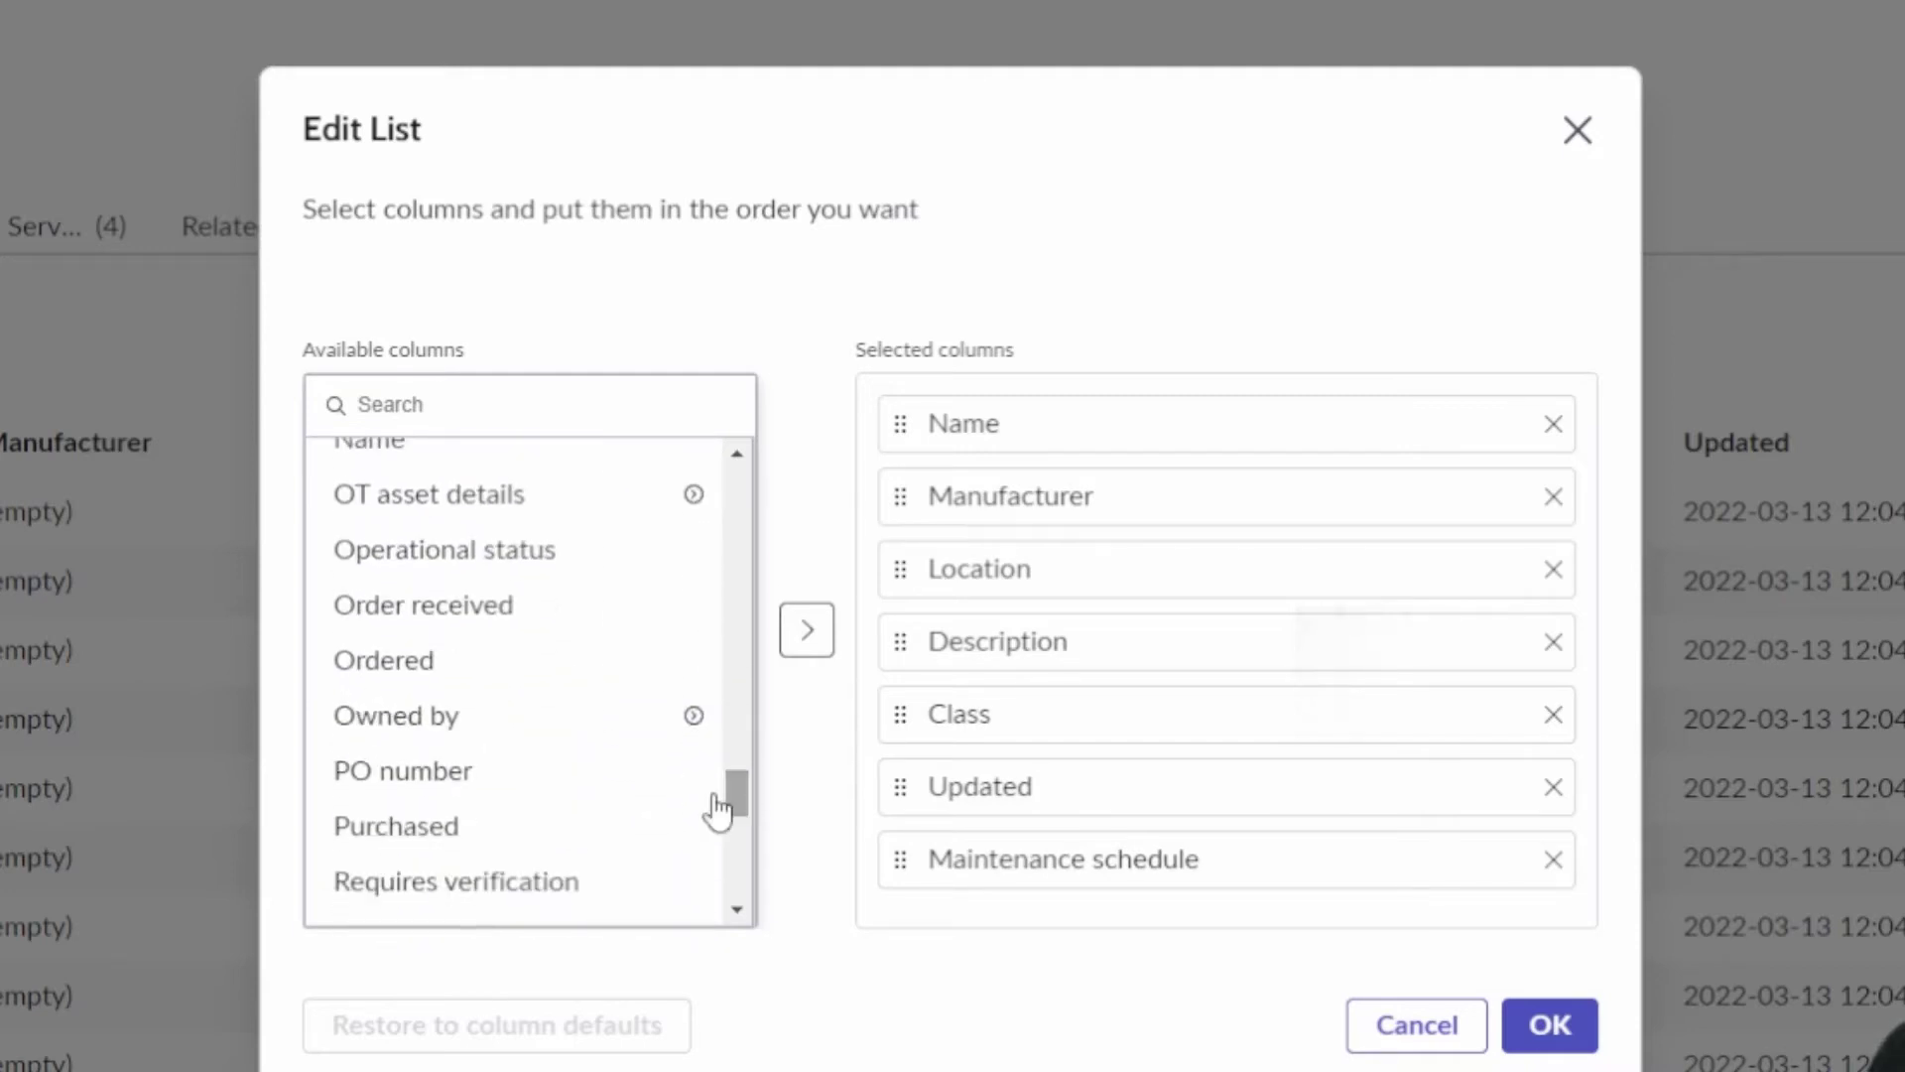
pyautogui.click(502, 720)
pyautogui.click(807, 630)
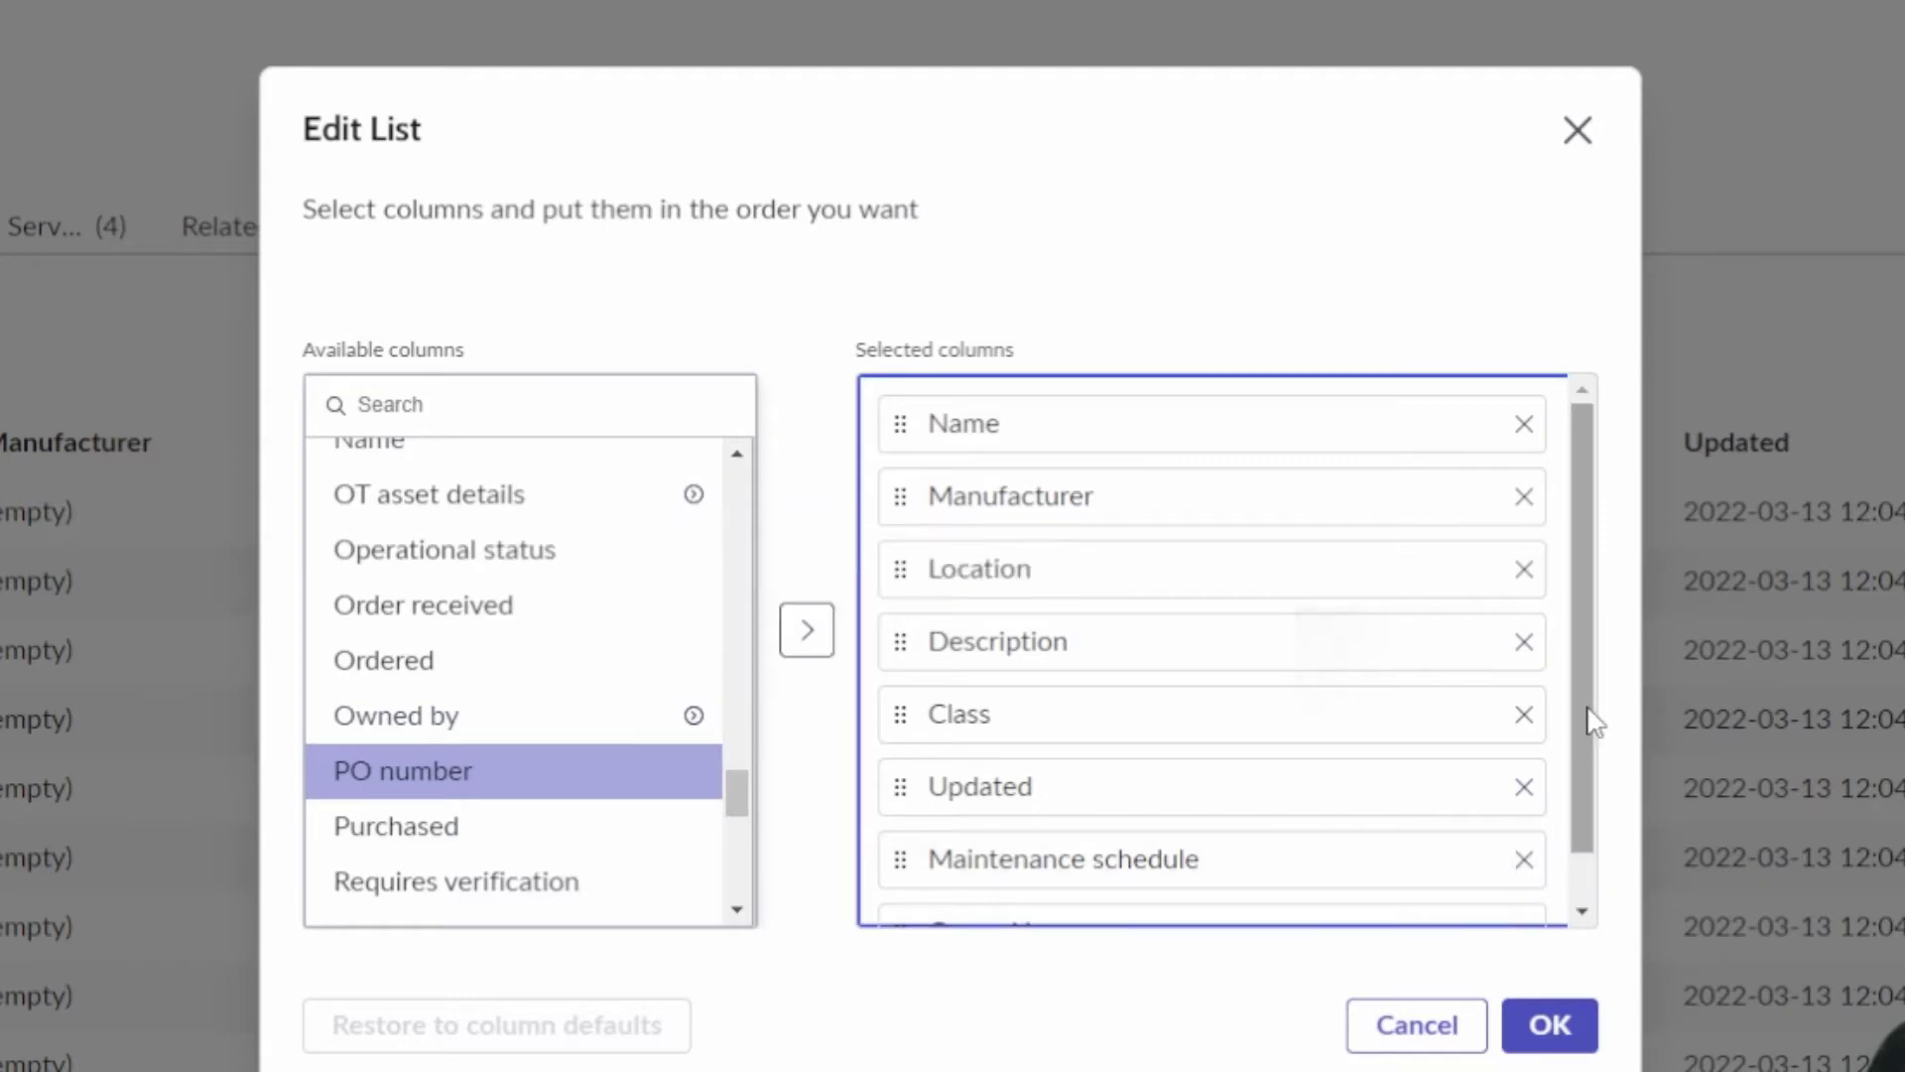
pyautogui.scroll(-1, 1574, 787)
pyautogui.moveTo(930, 886); pyautogui.dragTo(927, 600)
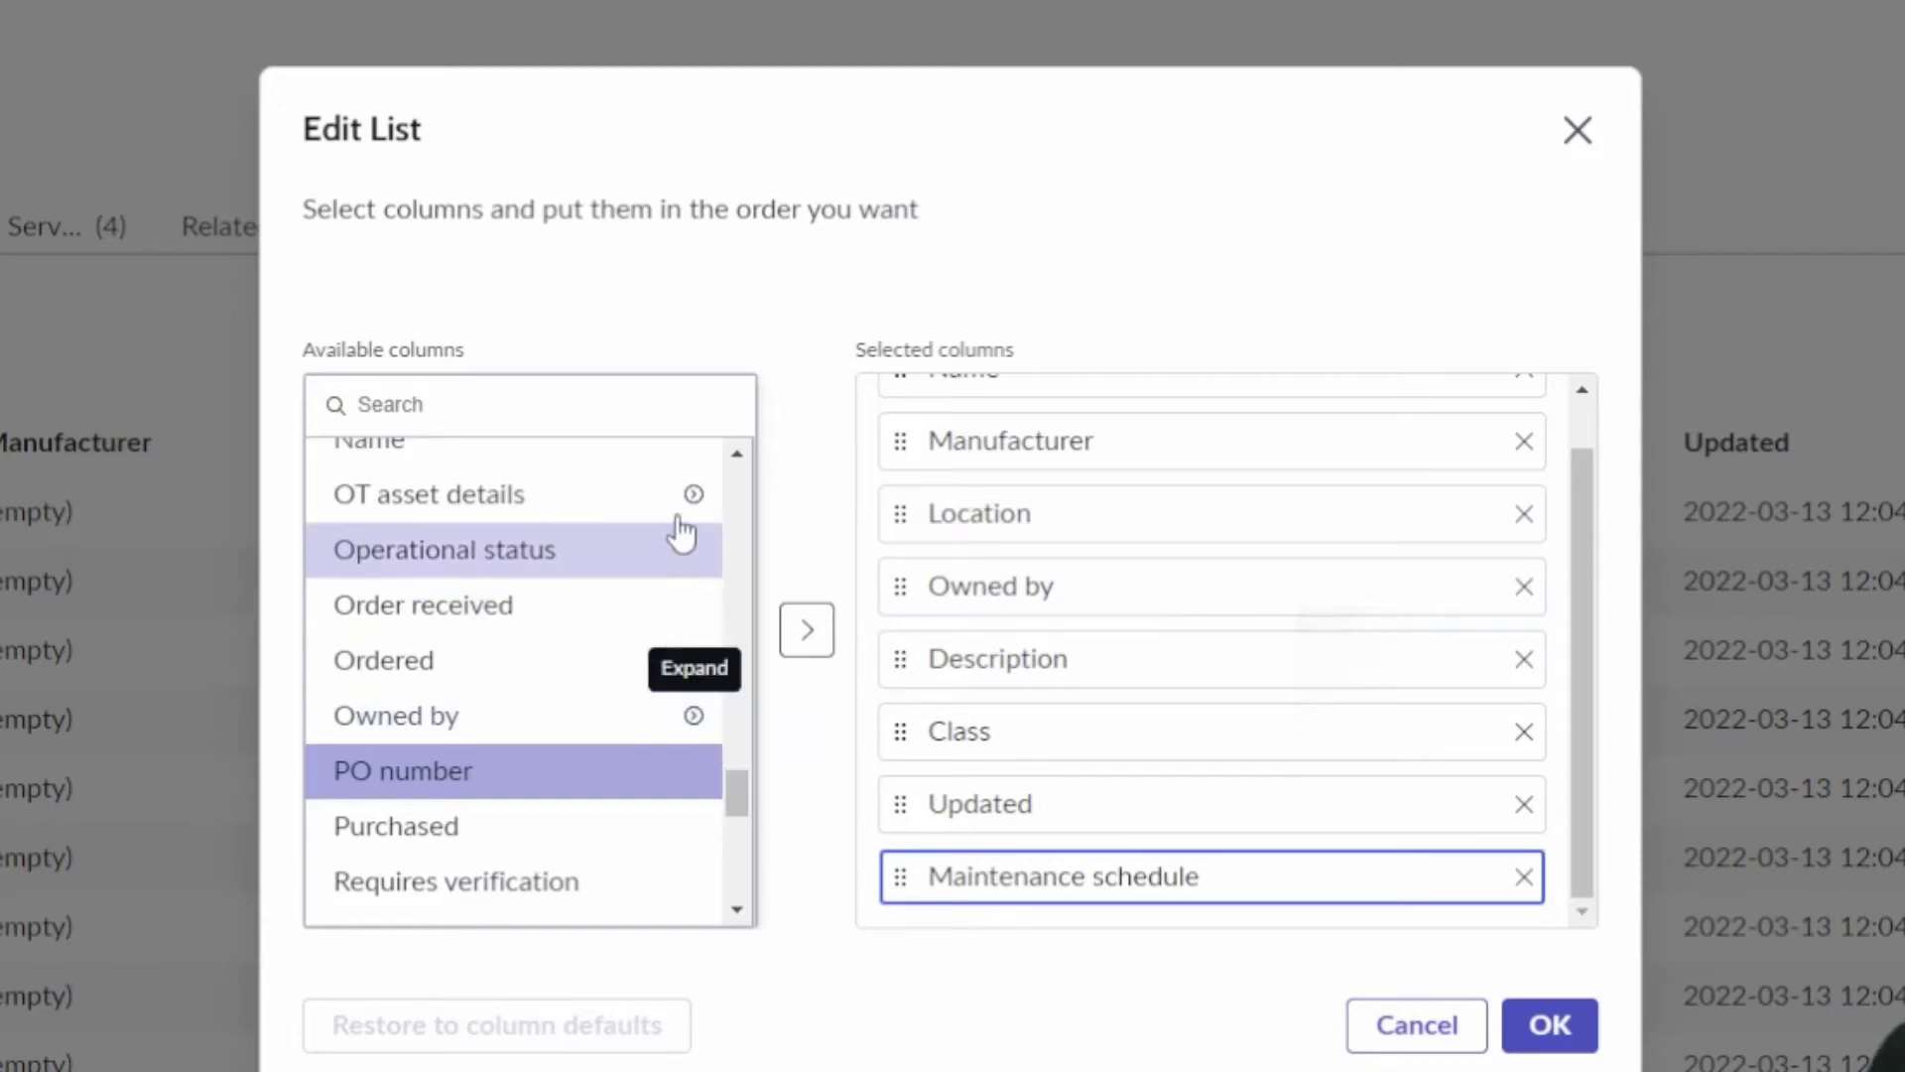
# Step: Add the owner's Building Location and Name fields, then apply the column selection
pyautogui.click(692, 716)
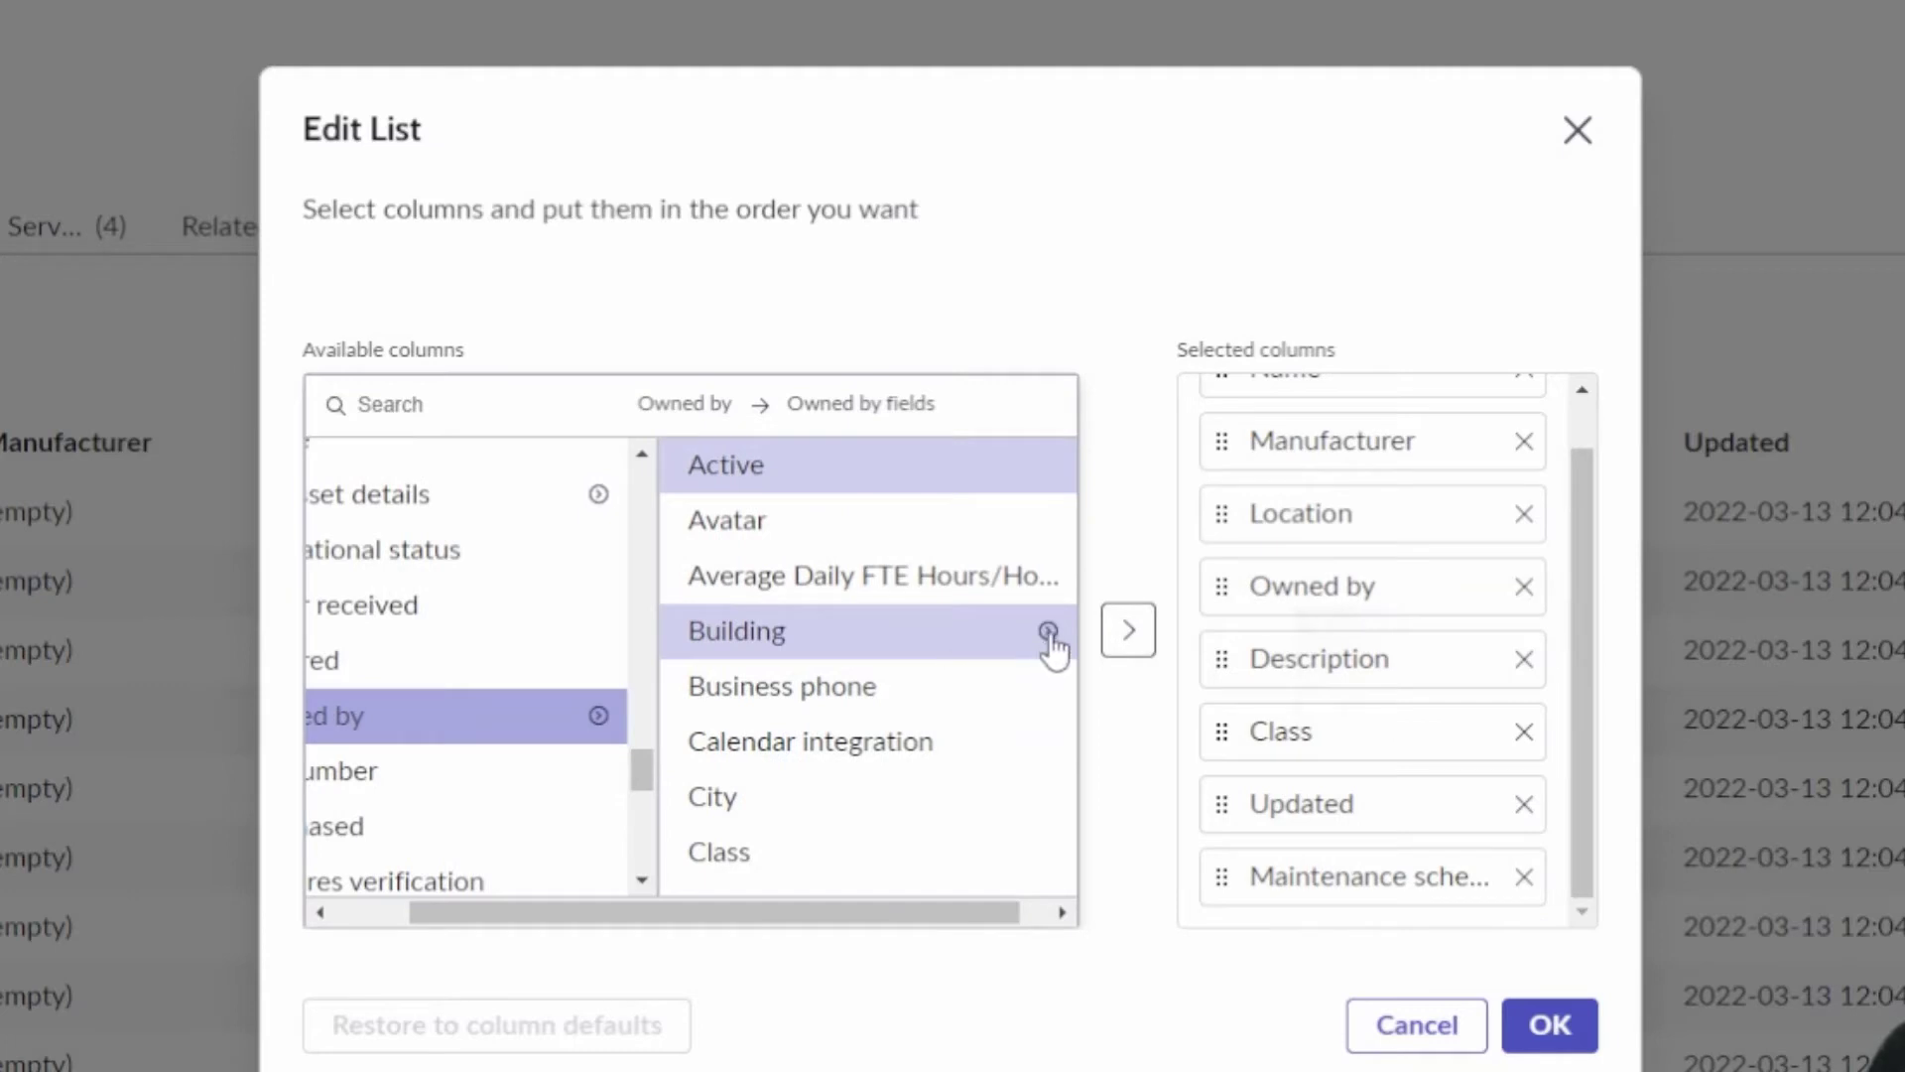
pyautogui.click(1048, 632)
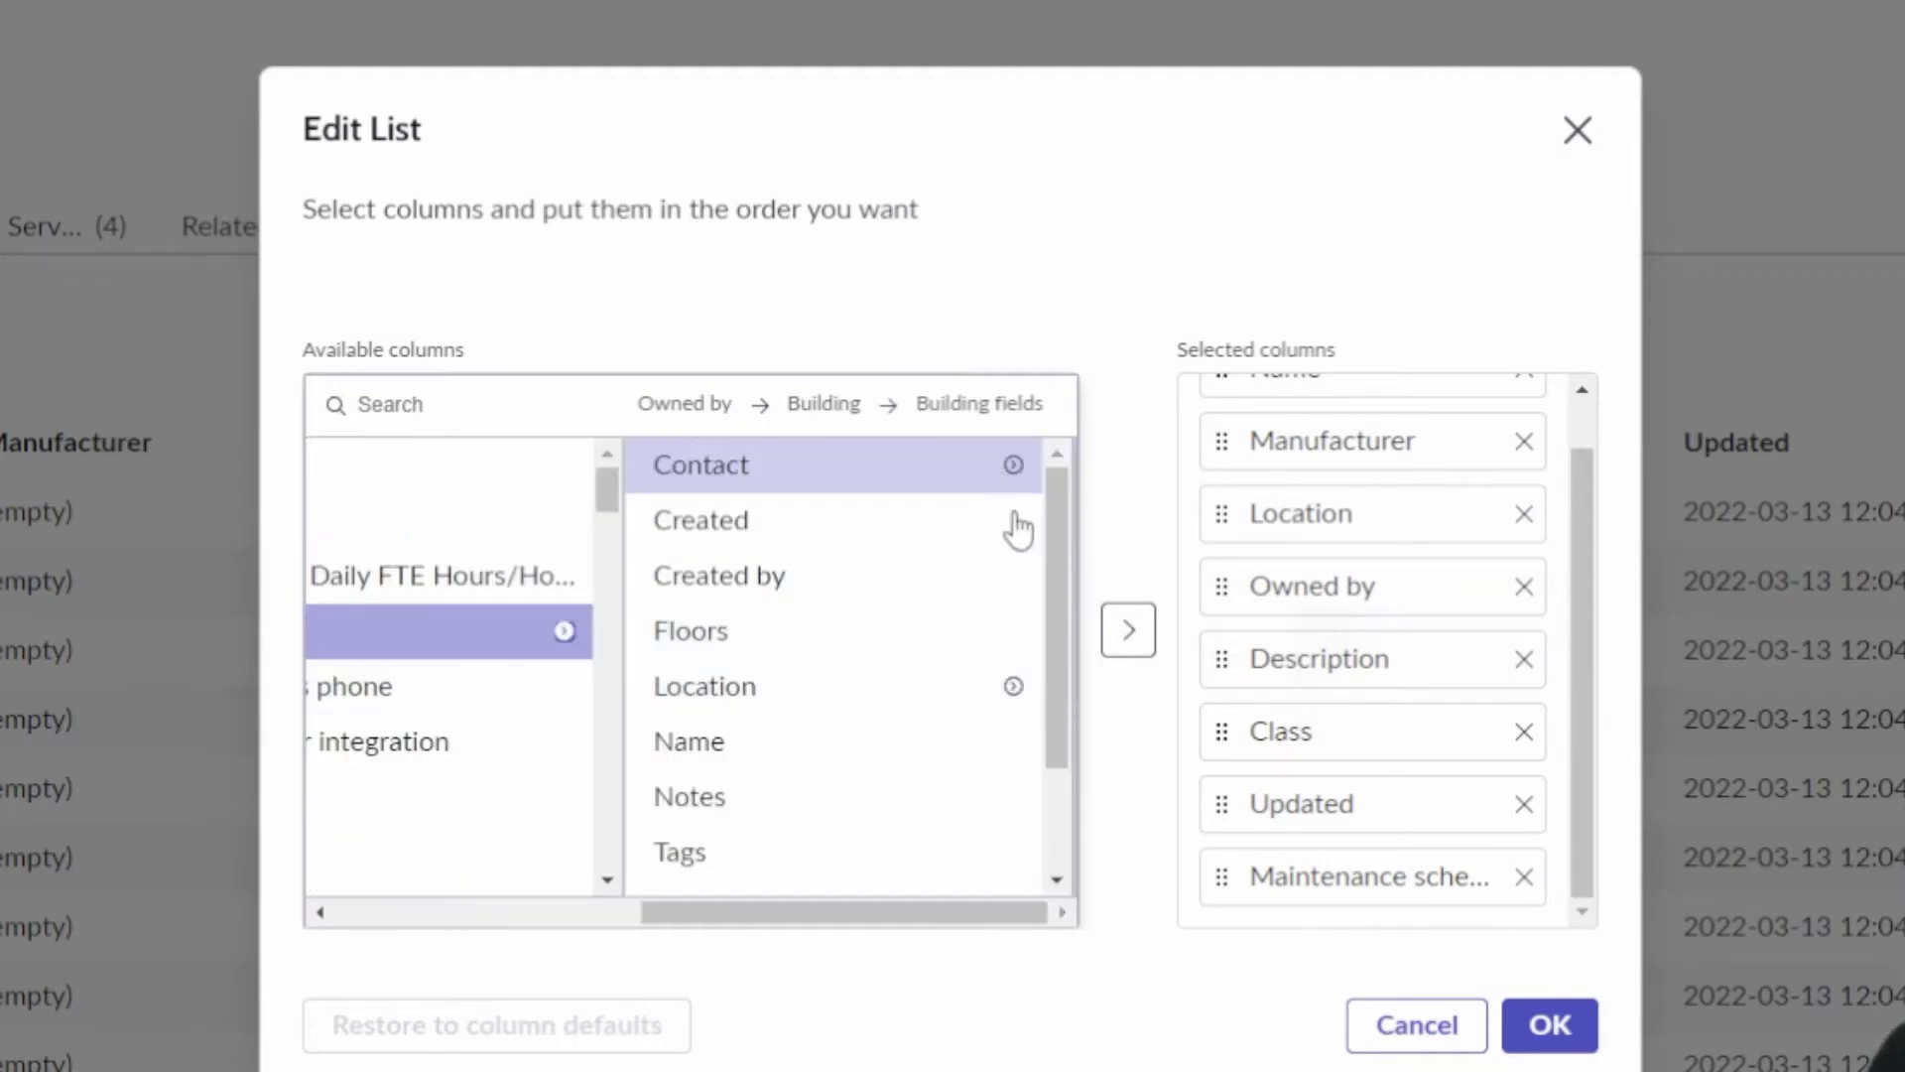
pyautogui.click(906, 703)
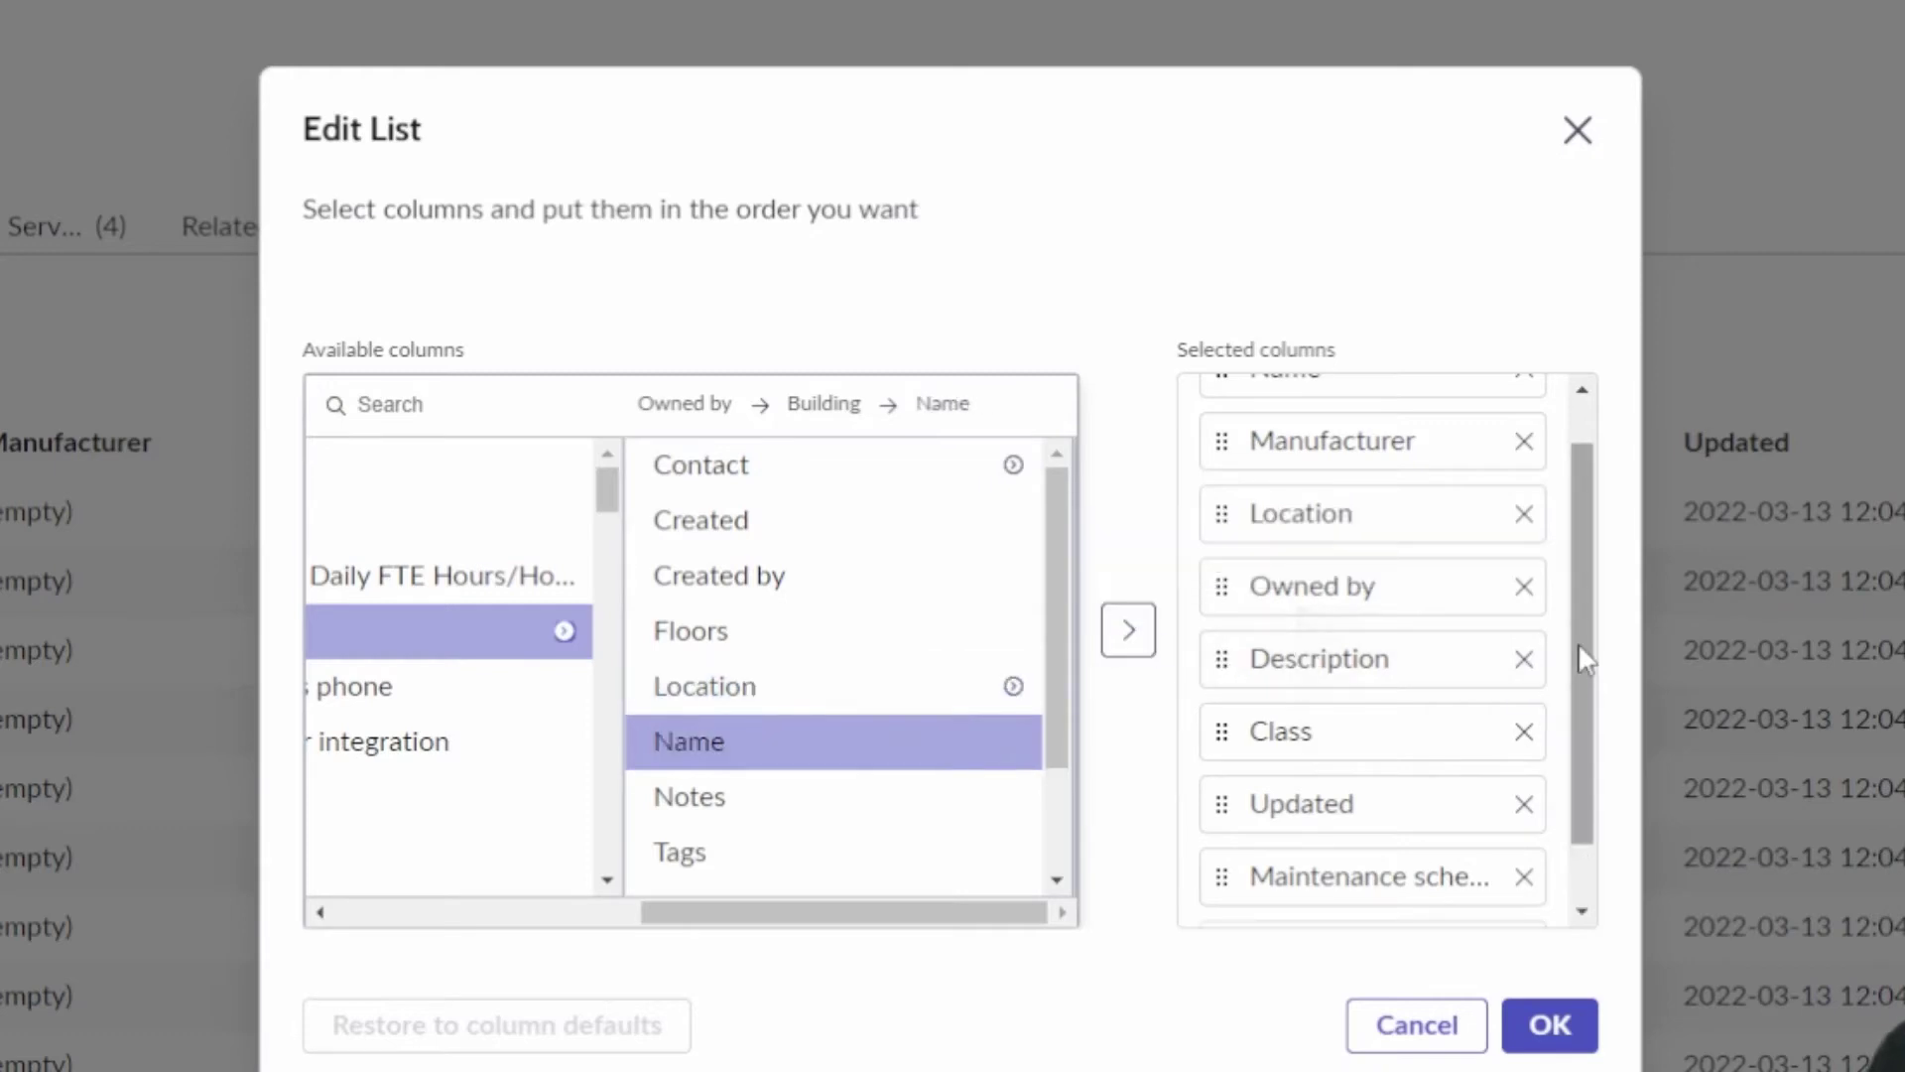
pyautogui.click(1568, 858)
pyautogui.moveTo(1584, 853); pyautogui.dragTo(1605, 938)
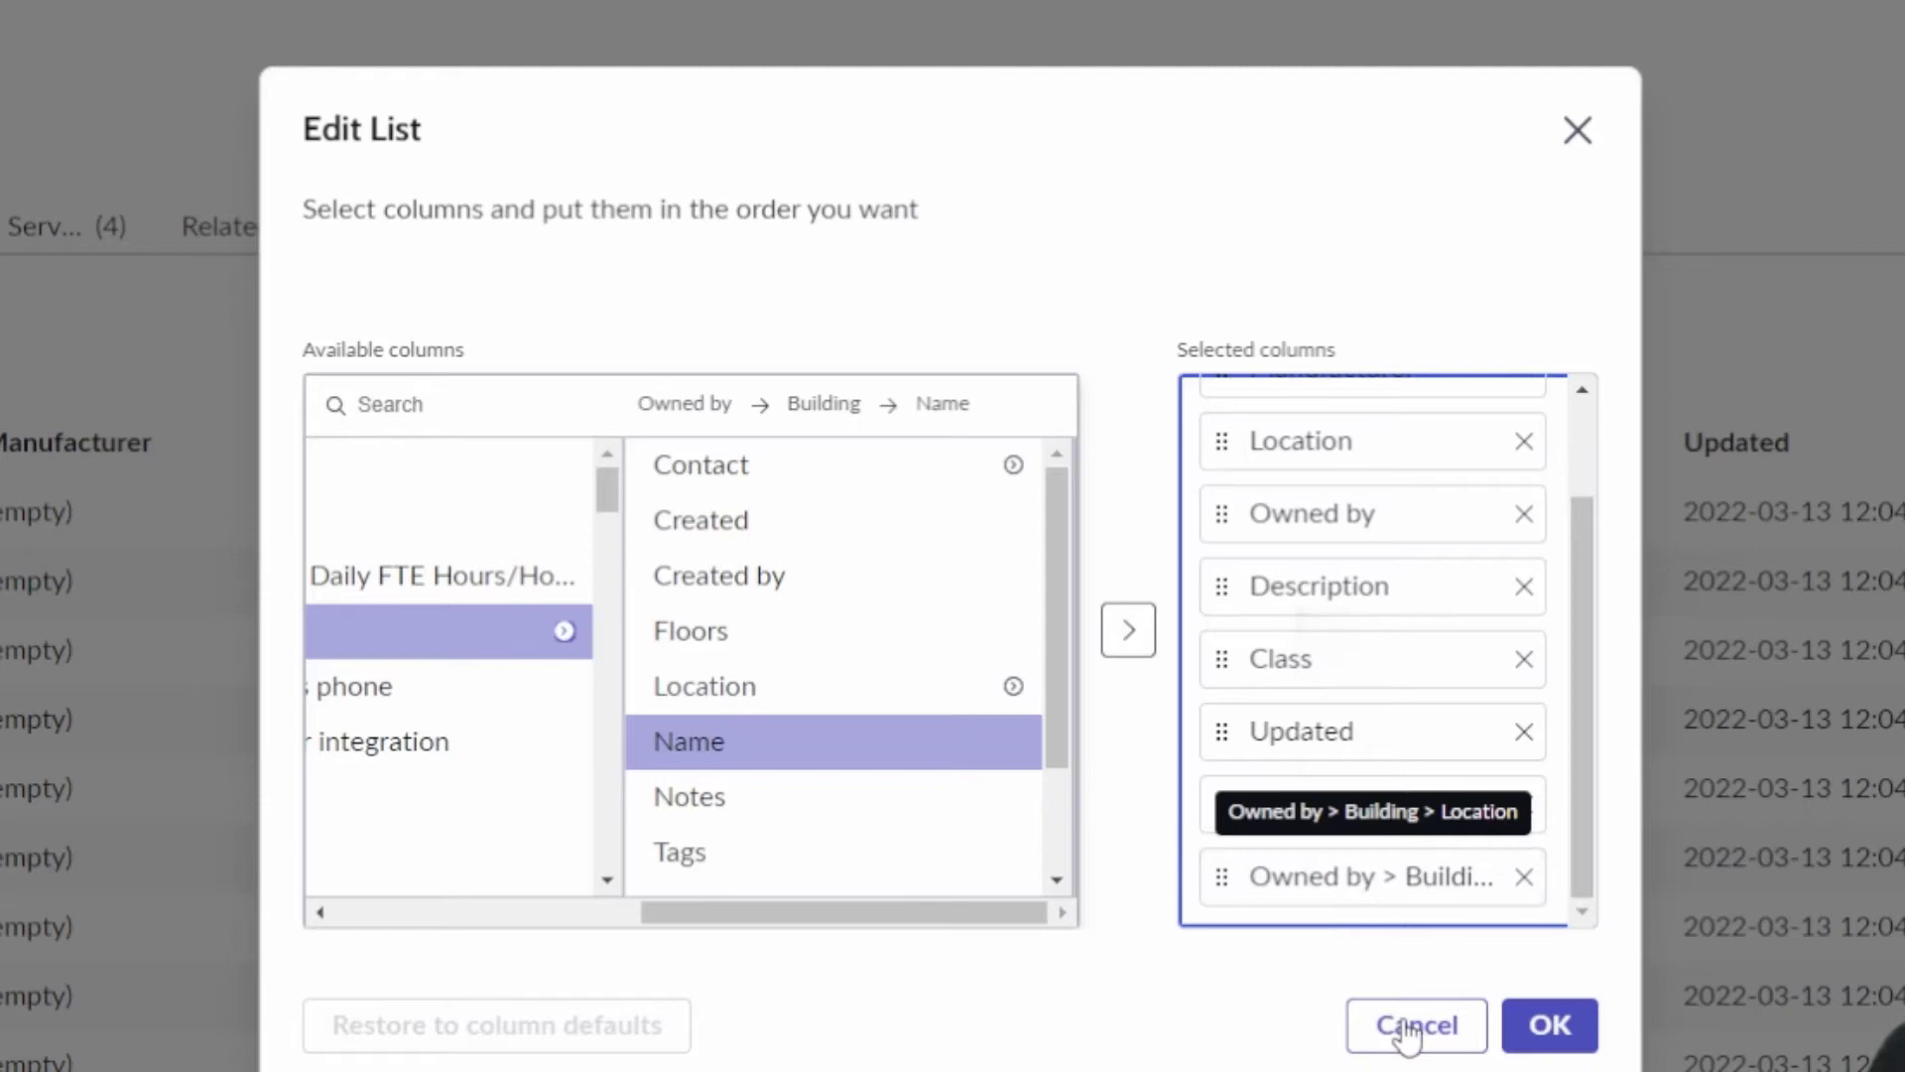
pyautogui.click(1548, 1025)
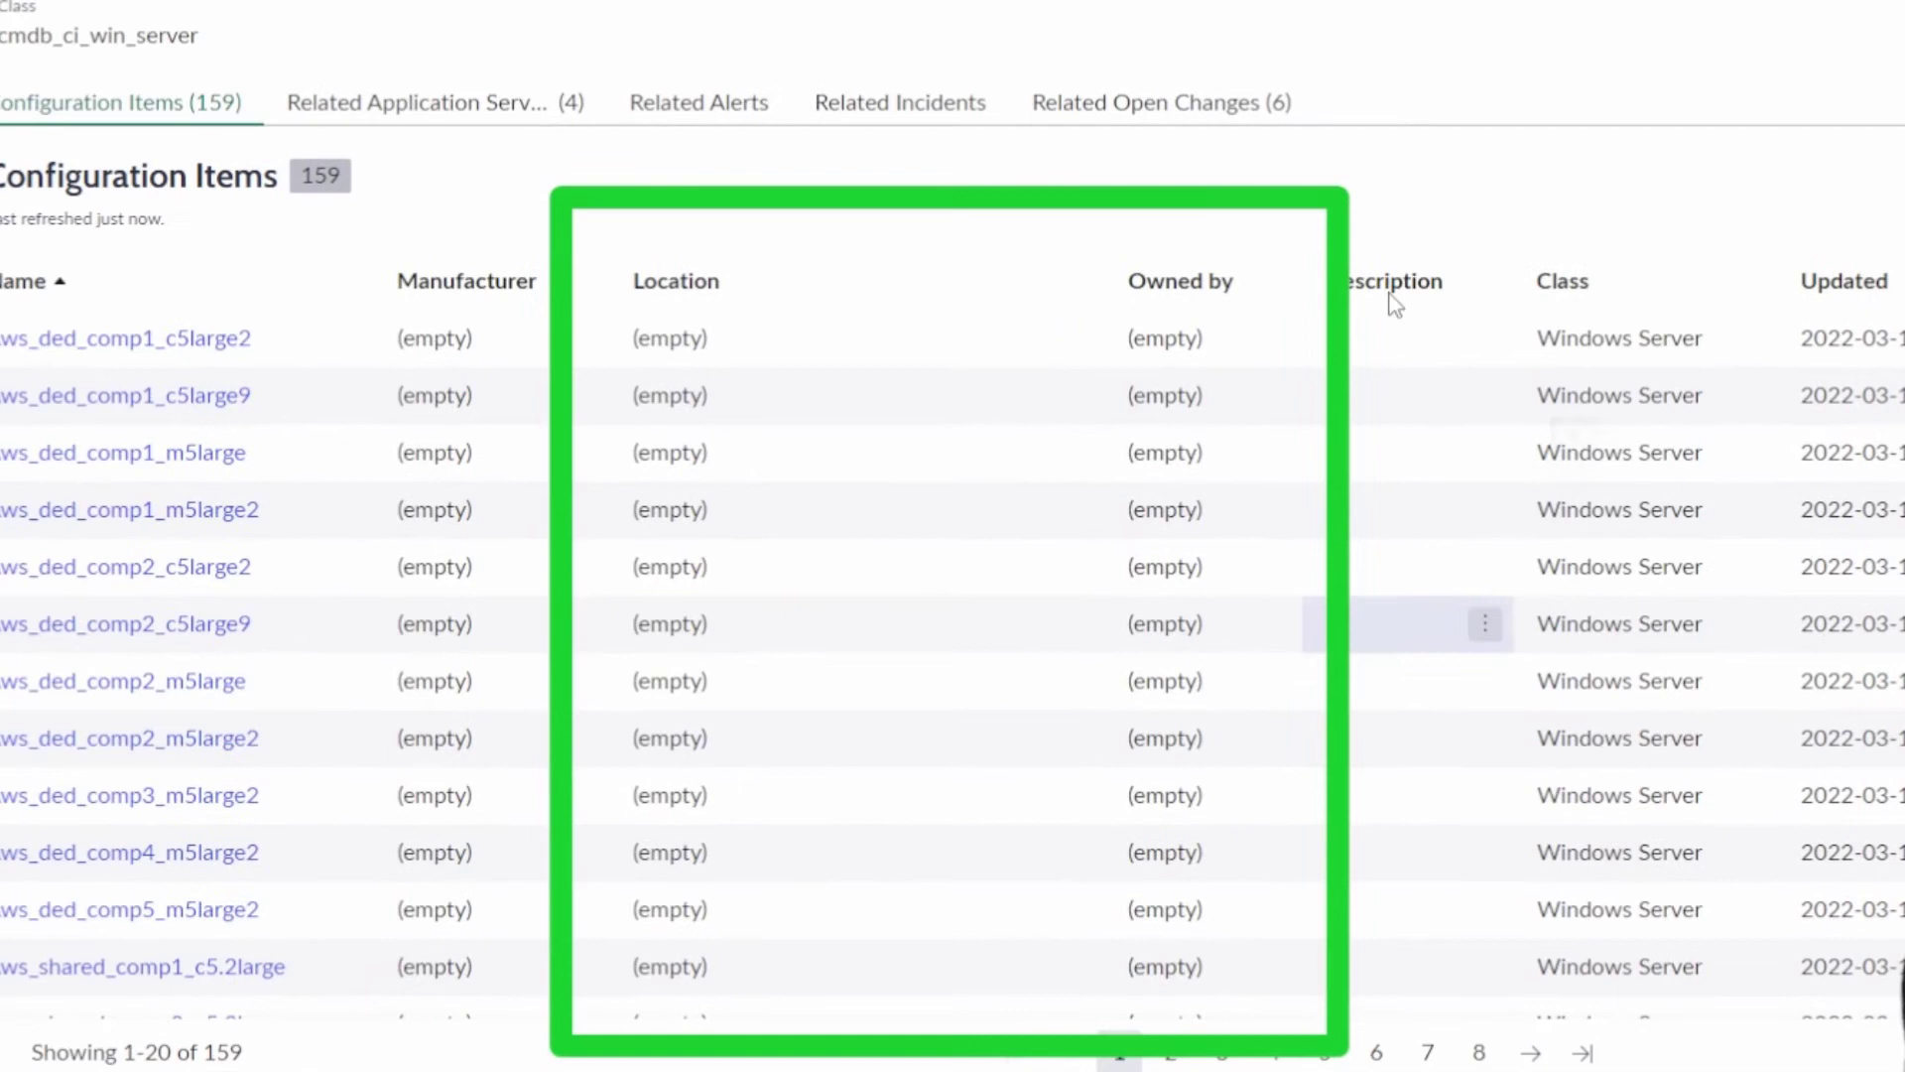
# Step: Drag Owned by left of Location and Maintenance schedule between Location and Description
pyautogui.moveTo(1374, 12); pyautogui.dragTo(1163, 151)
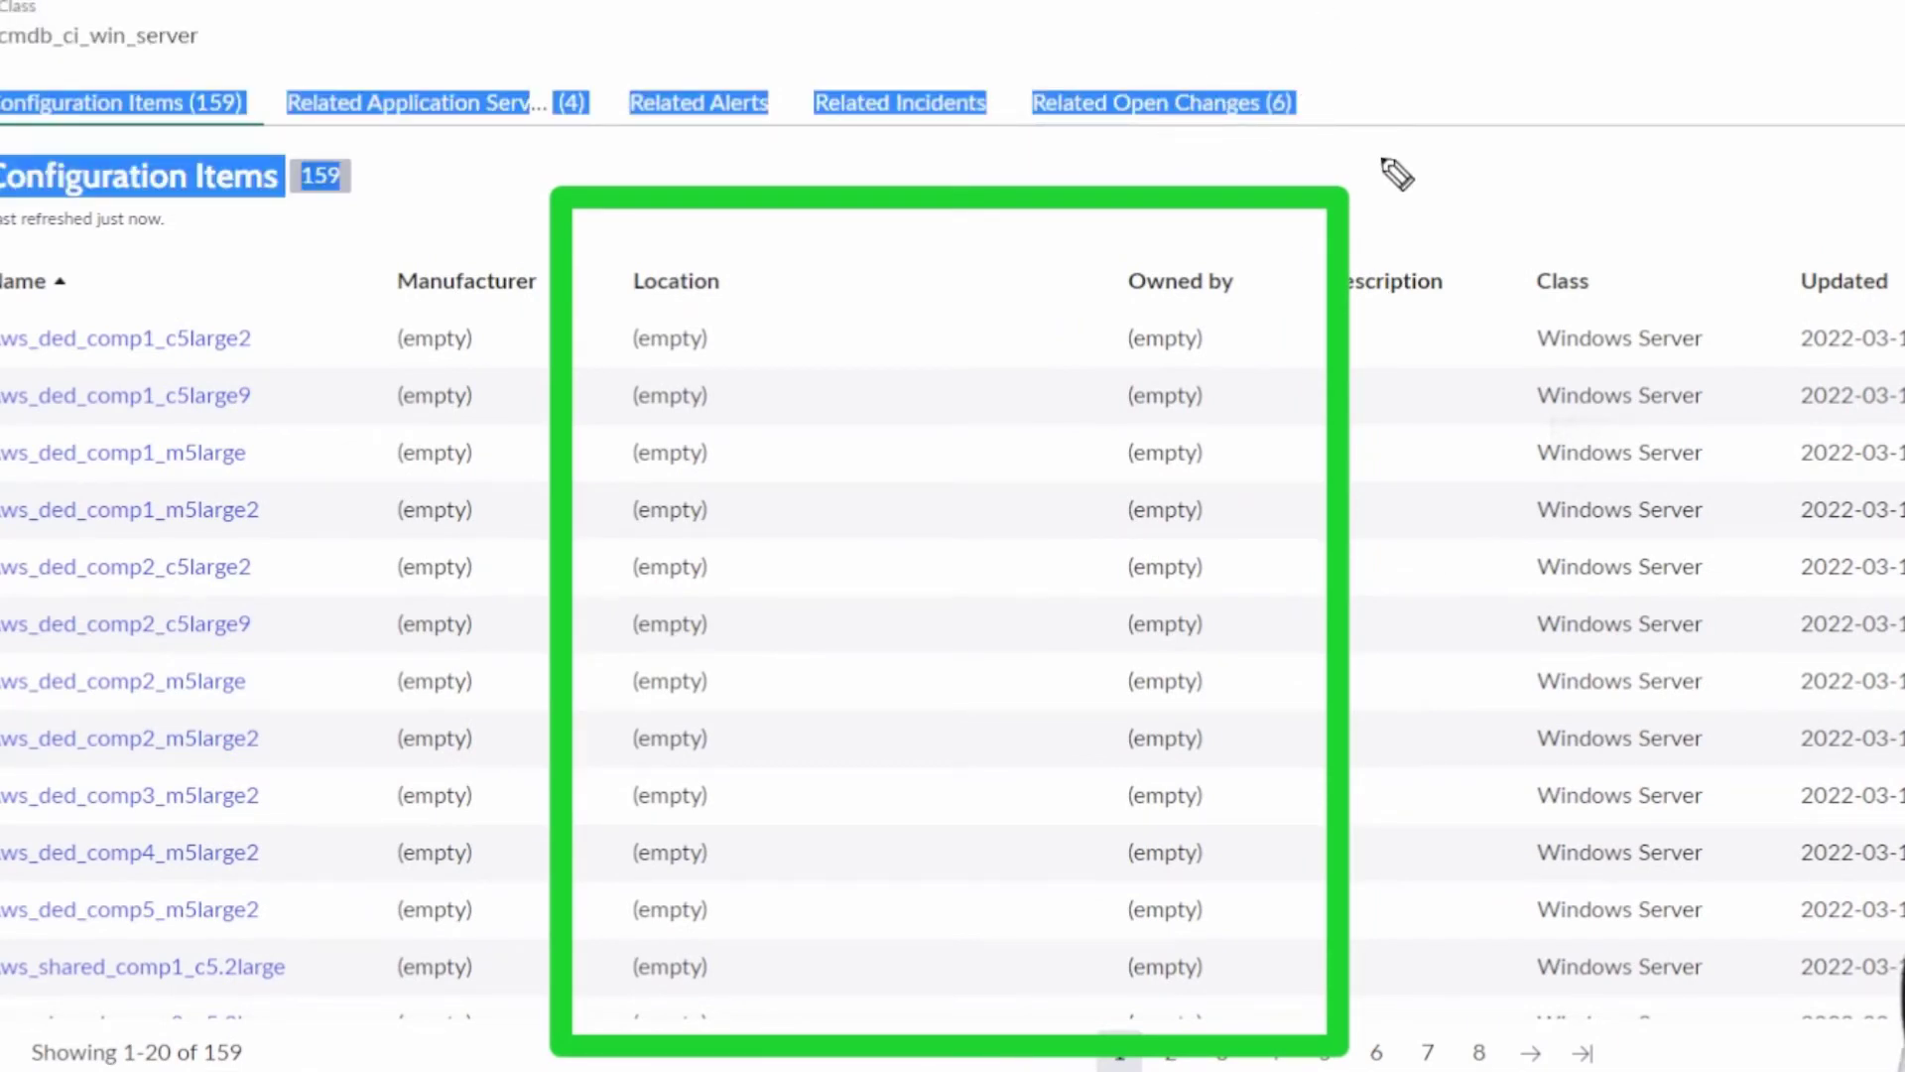
pyautogui.click(1531, 103)
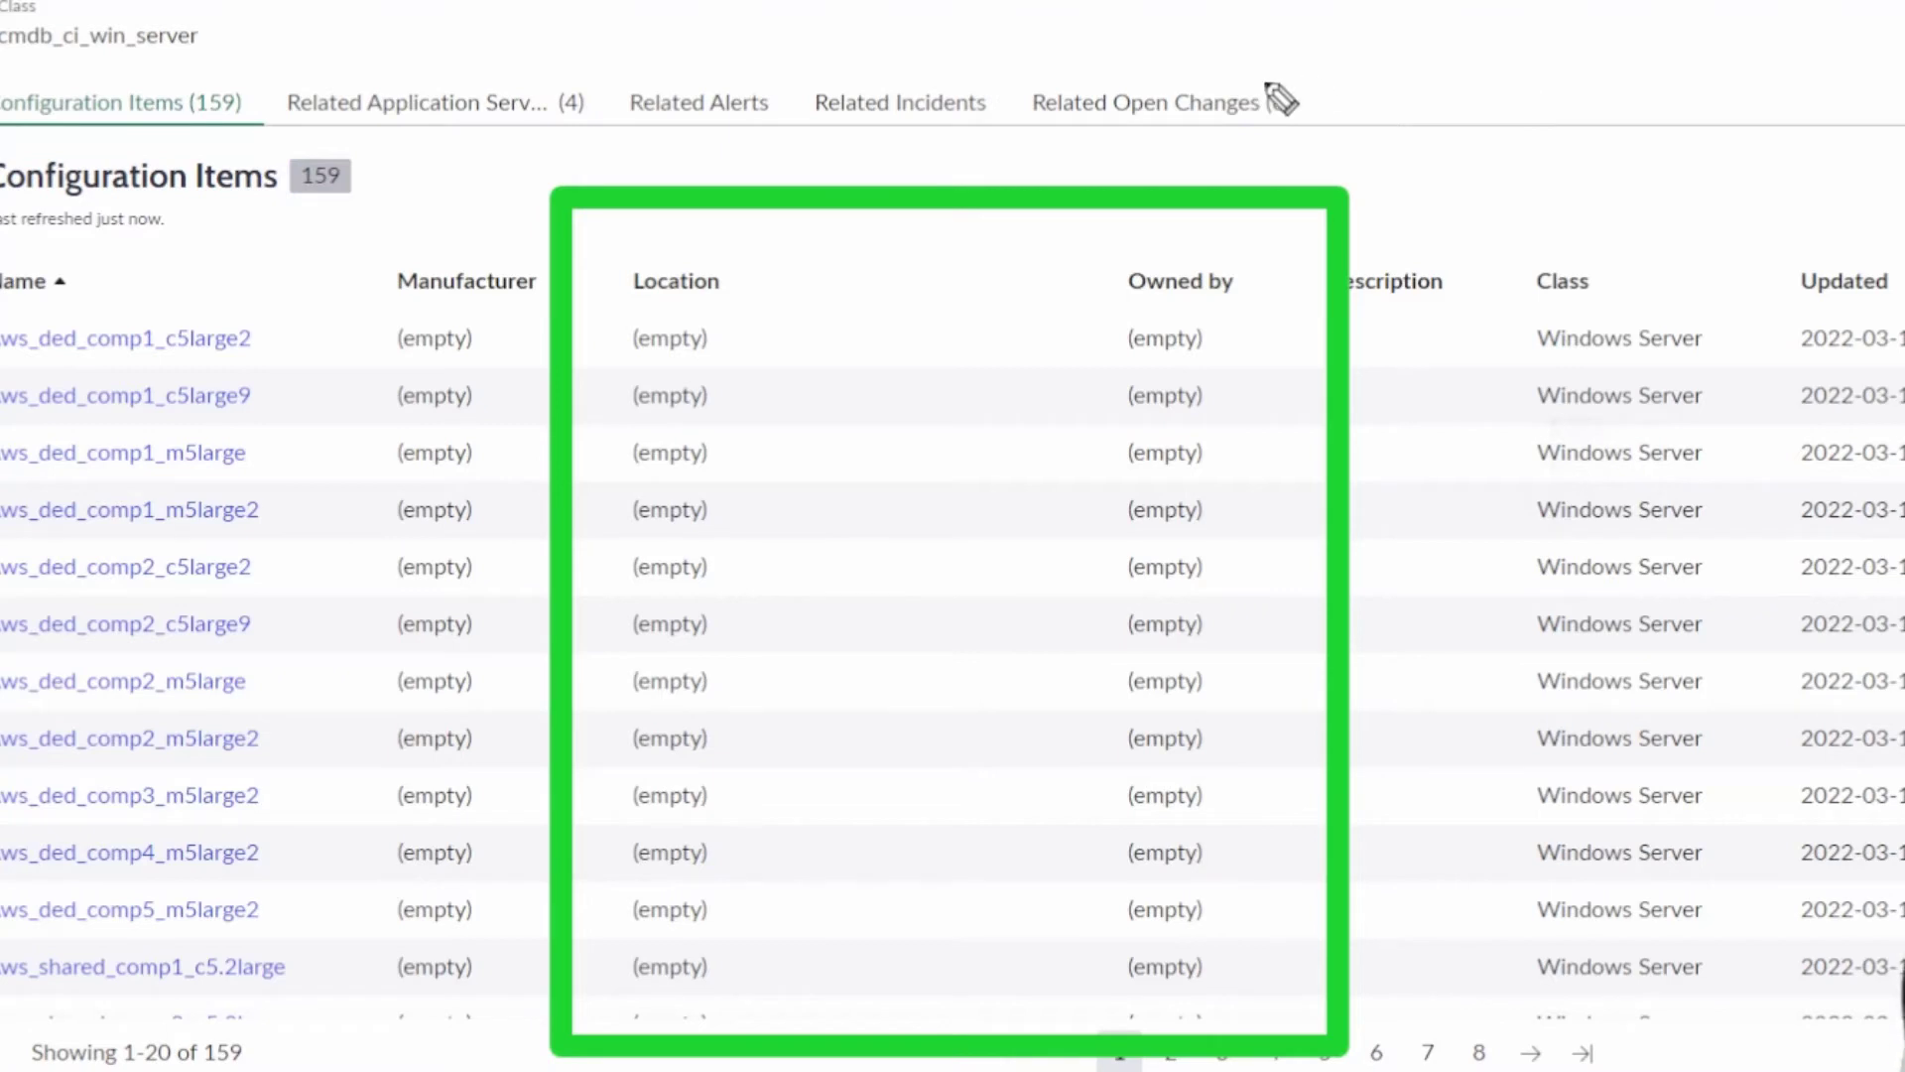
pyautogui.moveTo(1394, 77); pyautogui.dragTo(1131, 183)
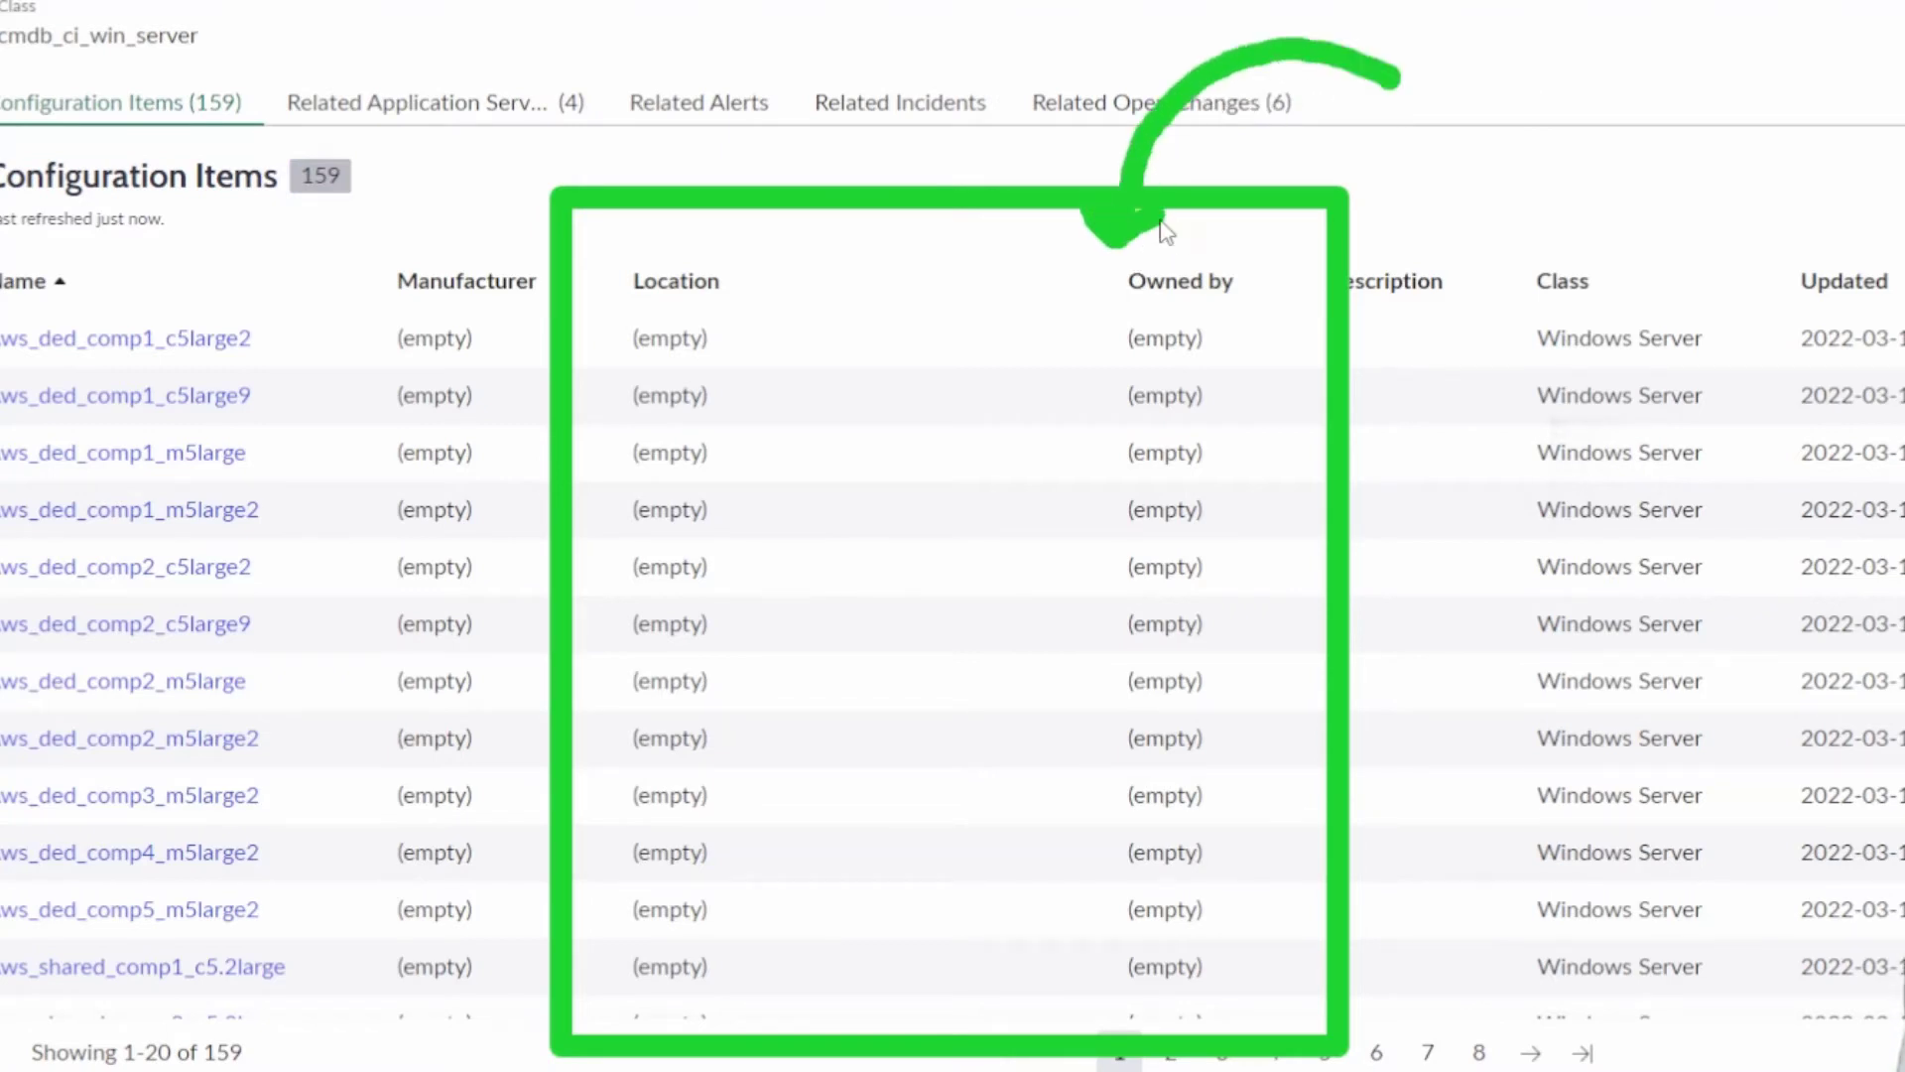
pyautogui.click(1118, 287)
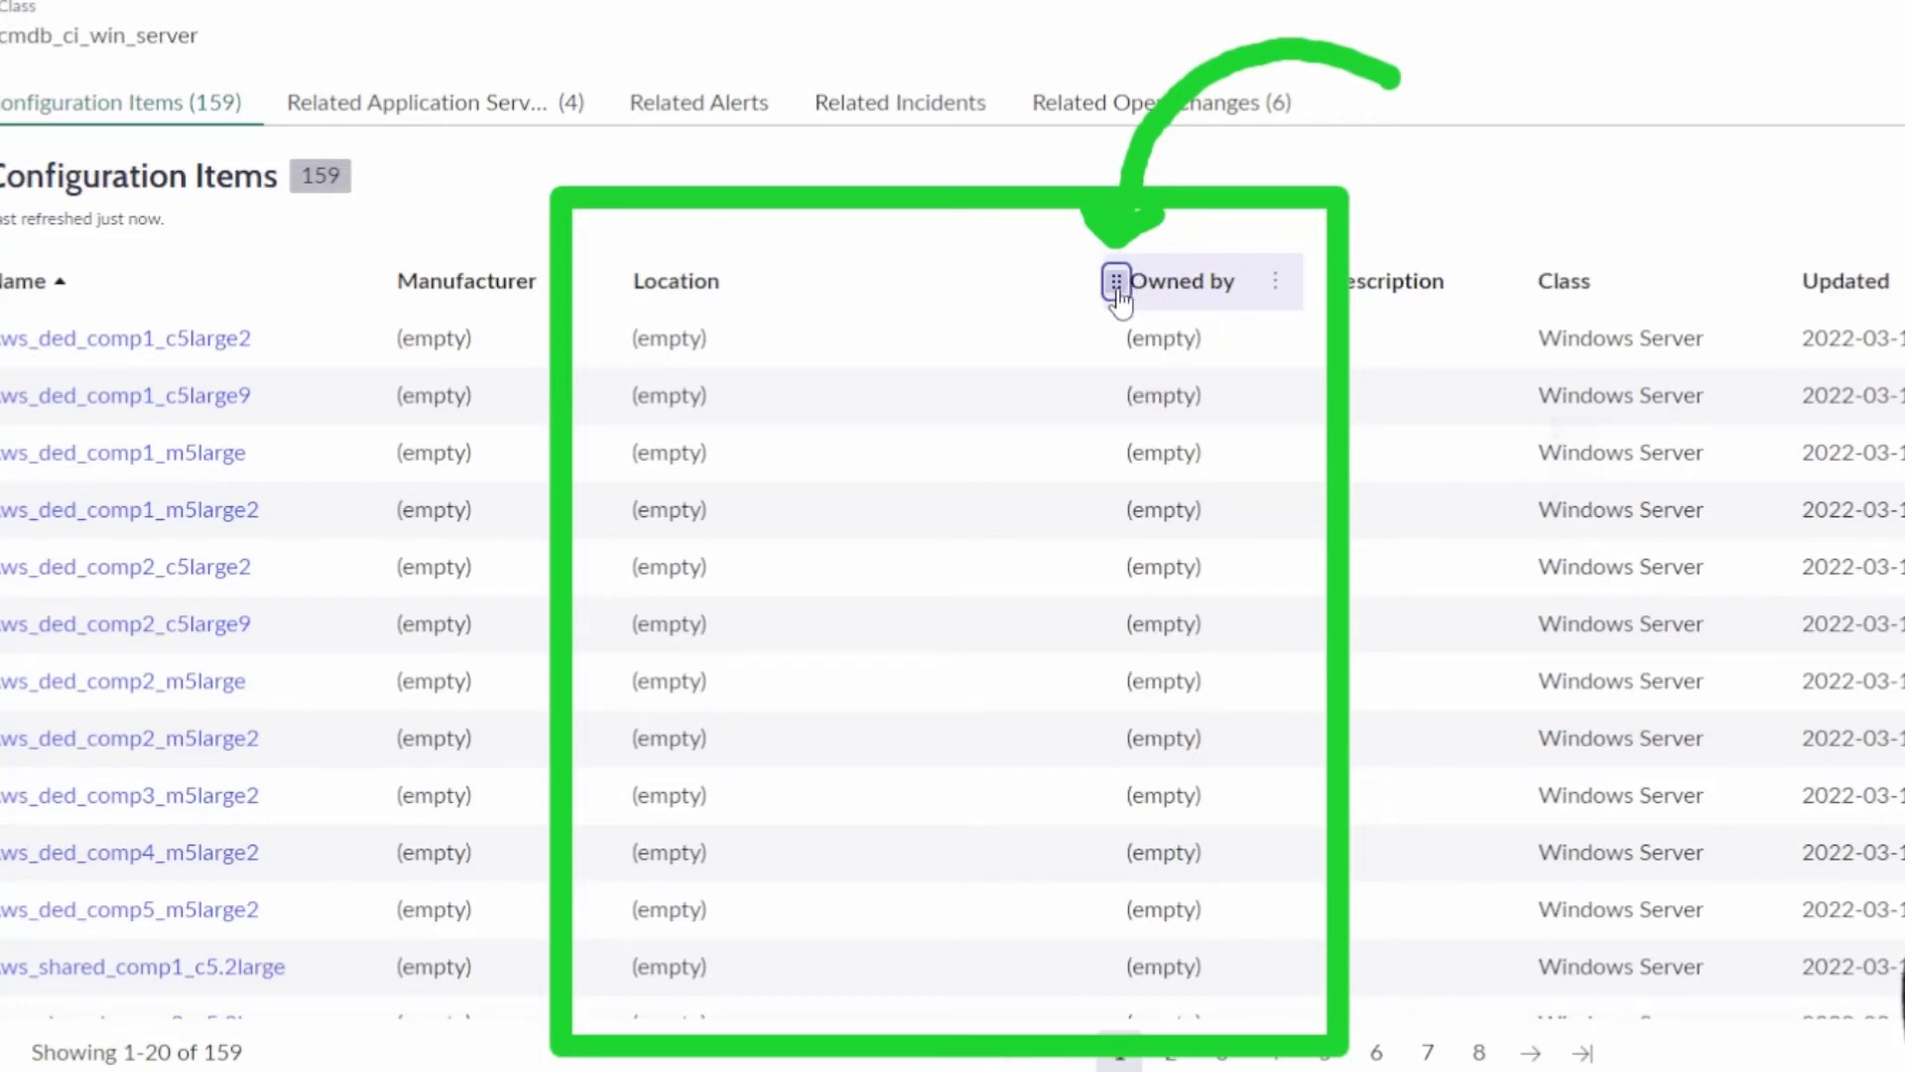
pyautogui.moveTo(981, 293); pyautogui.dragTo(600, 308)
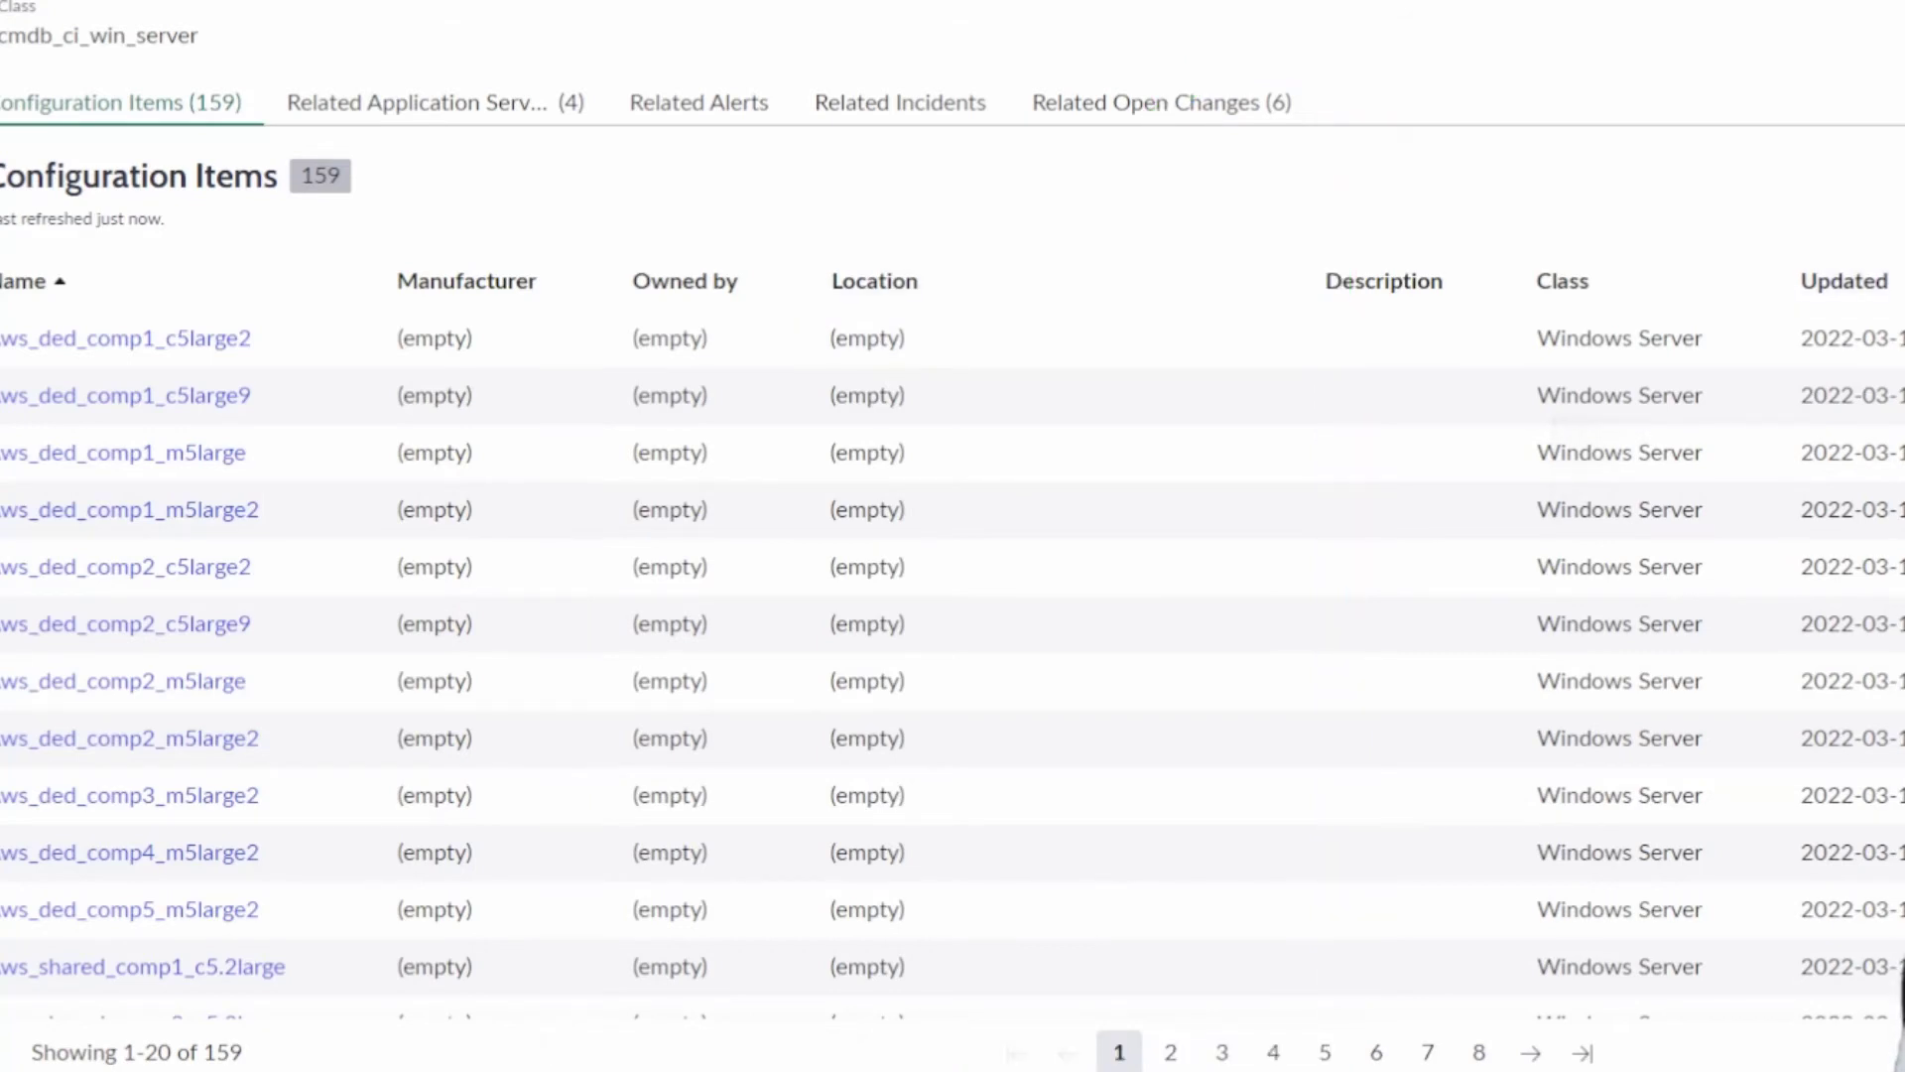
pyautogui.moveTo(1177, 302); pyautogui.dragTo(1200, 383)
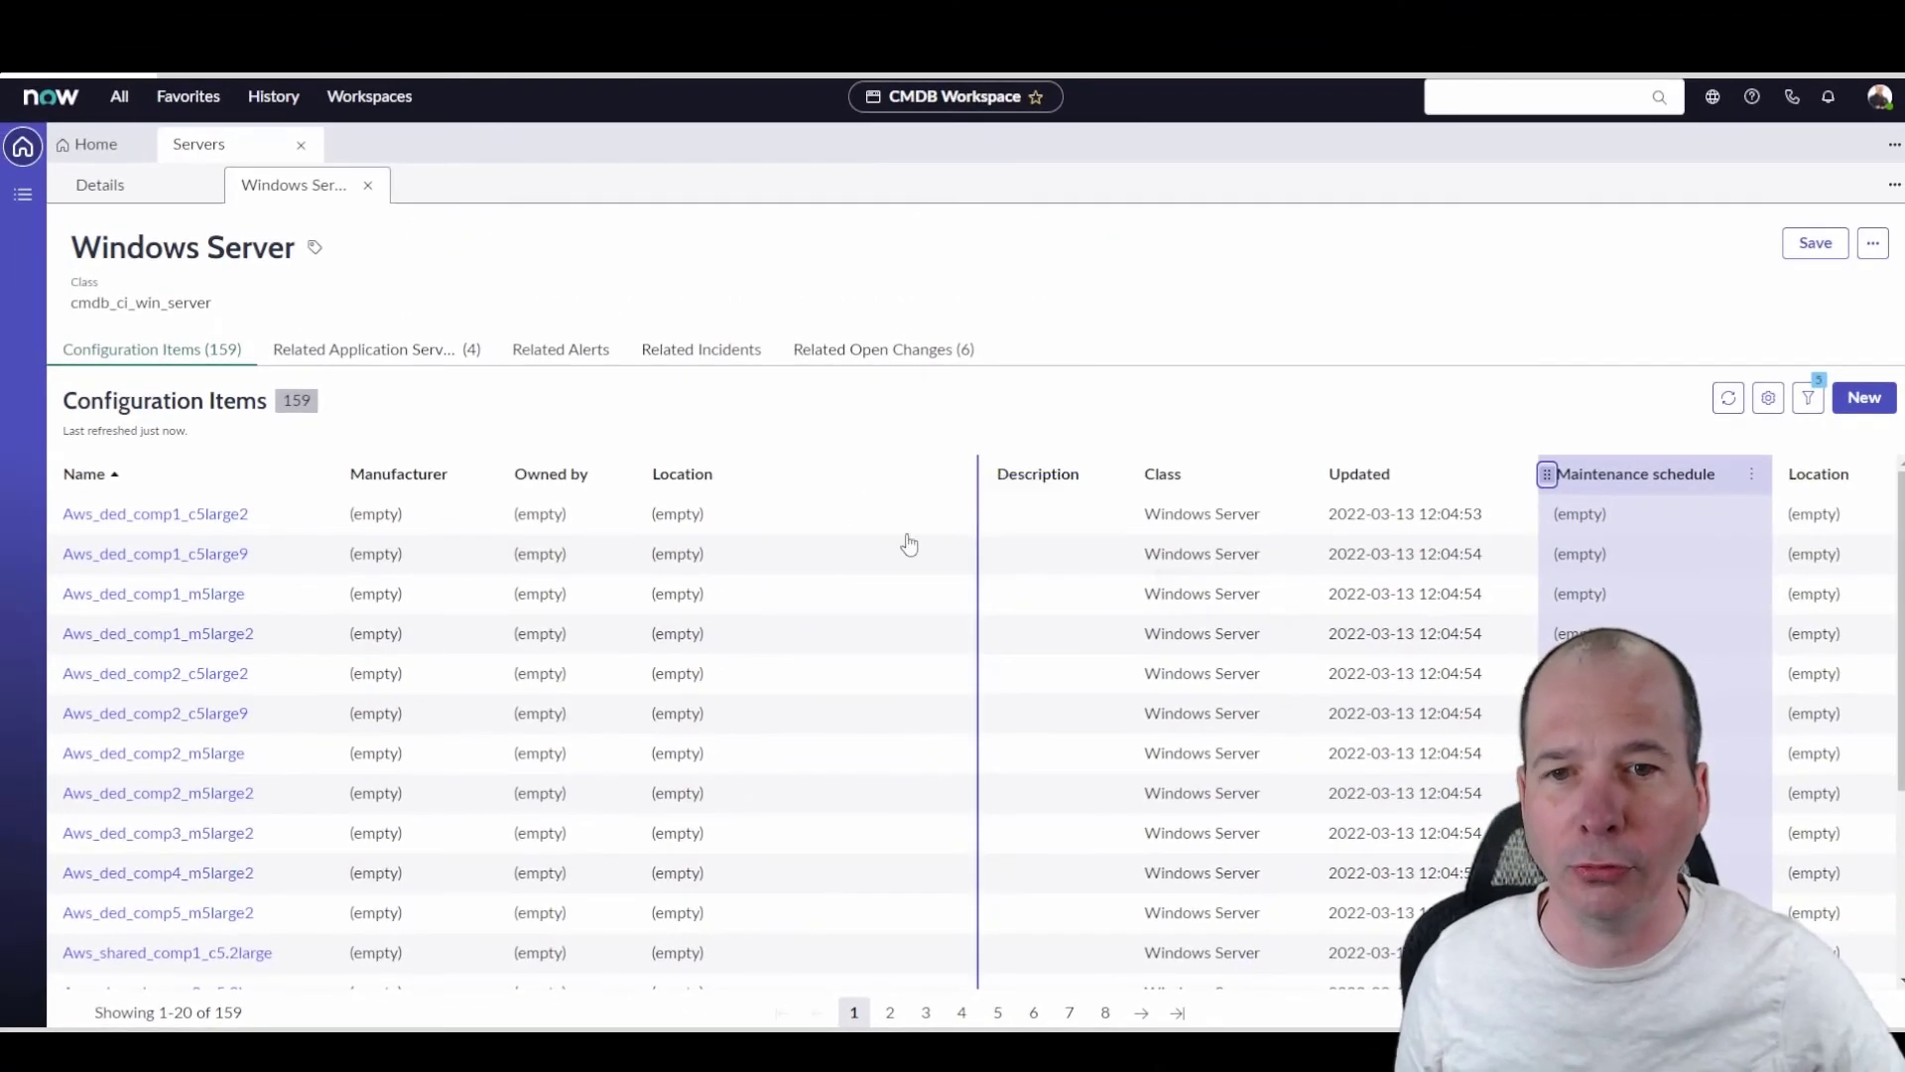
pyautogui.moveTo(909, 543); pyautogui.dragTo(944, 589)
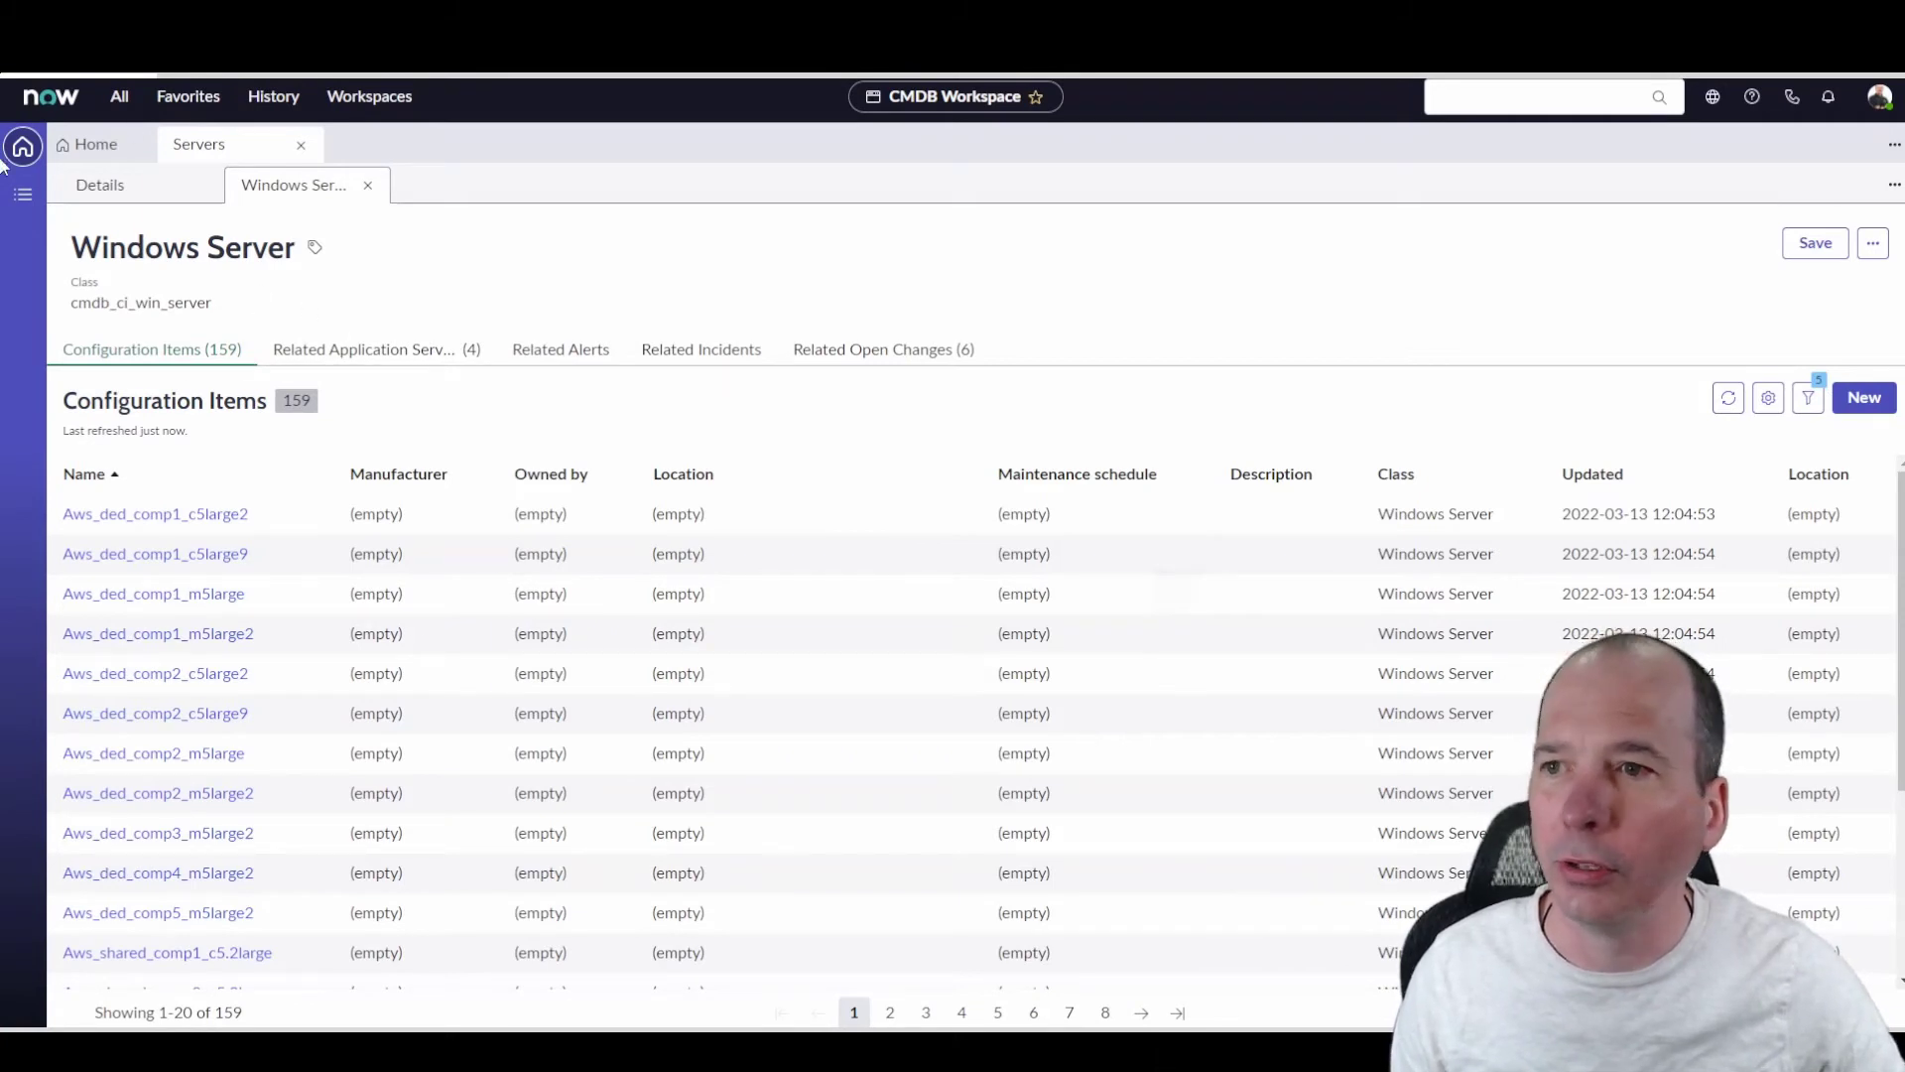
# Step: Open the CMDB Servers list, showing 519 records sorted by Name
pyautogui.click(24, 195)
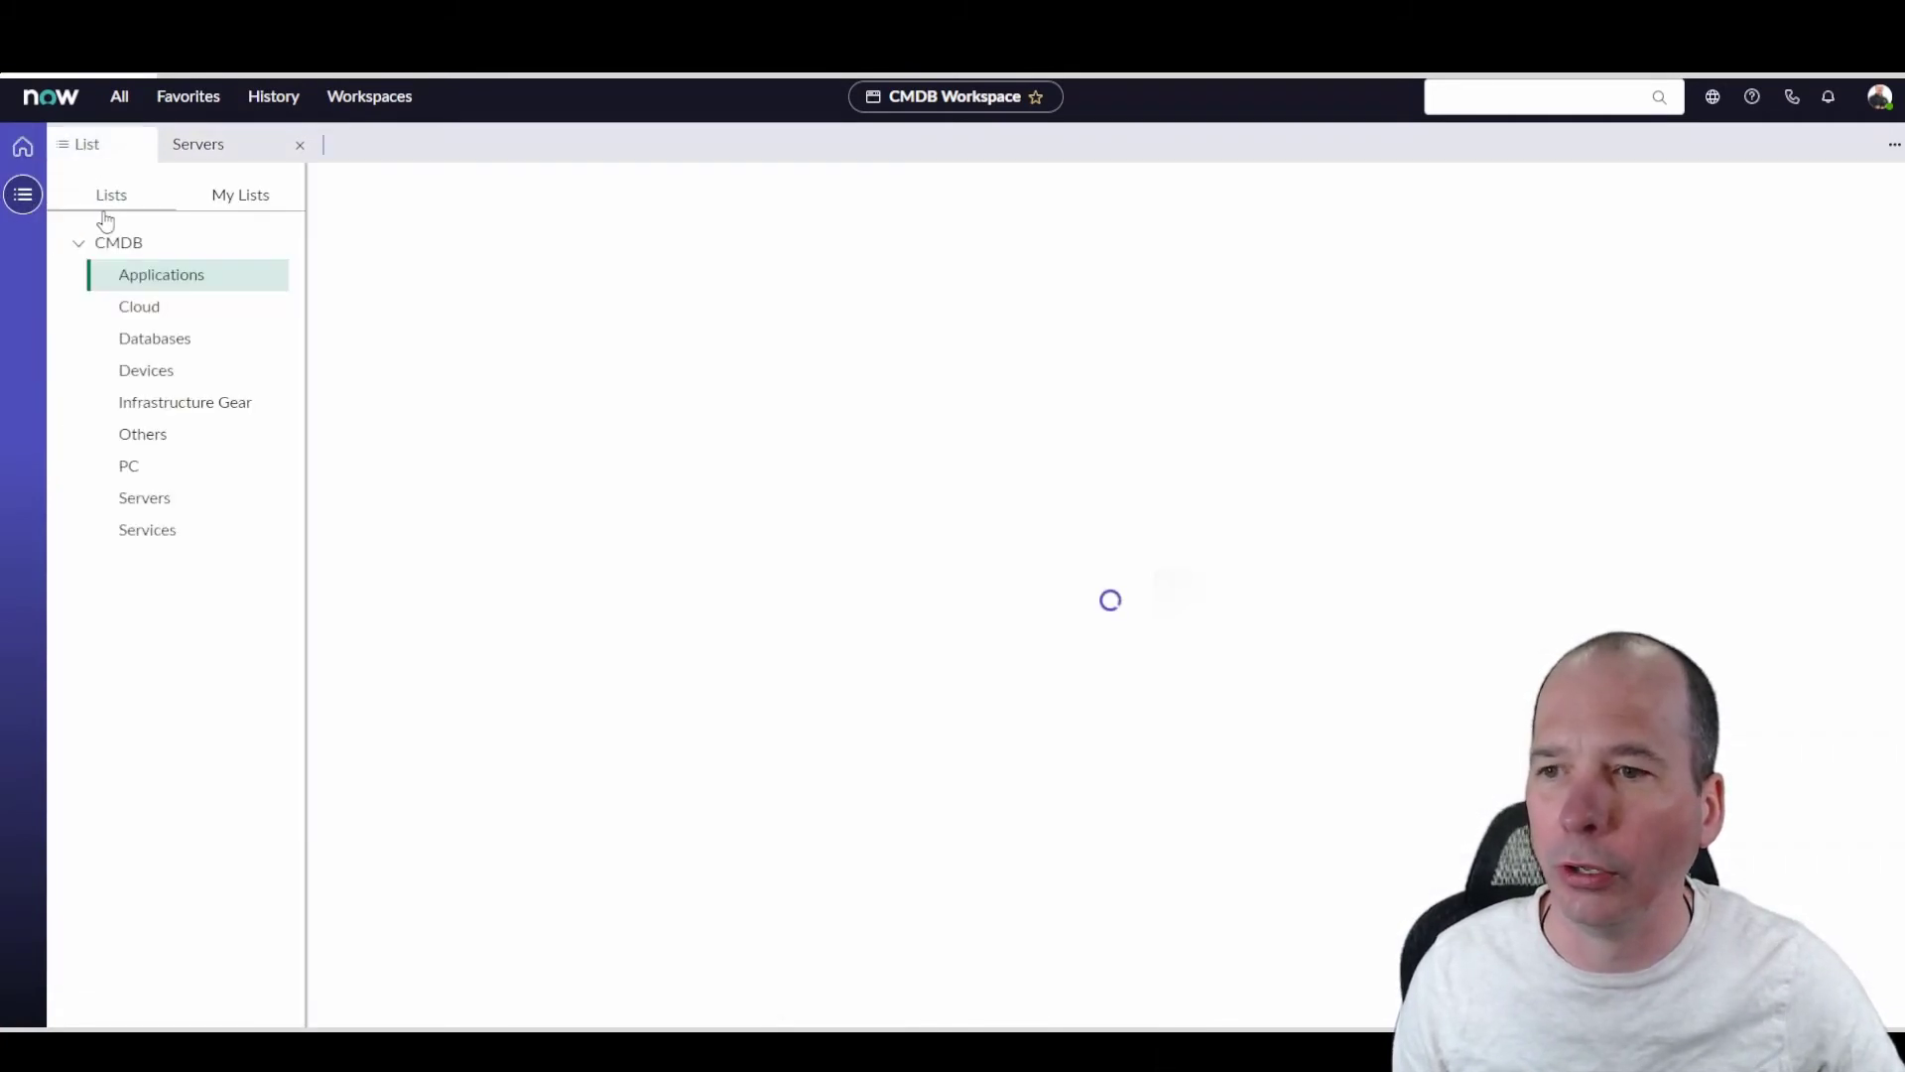
pyautogui.click(162, 496)
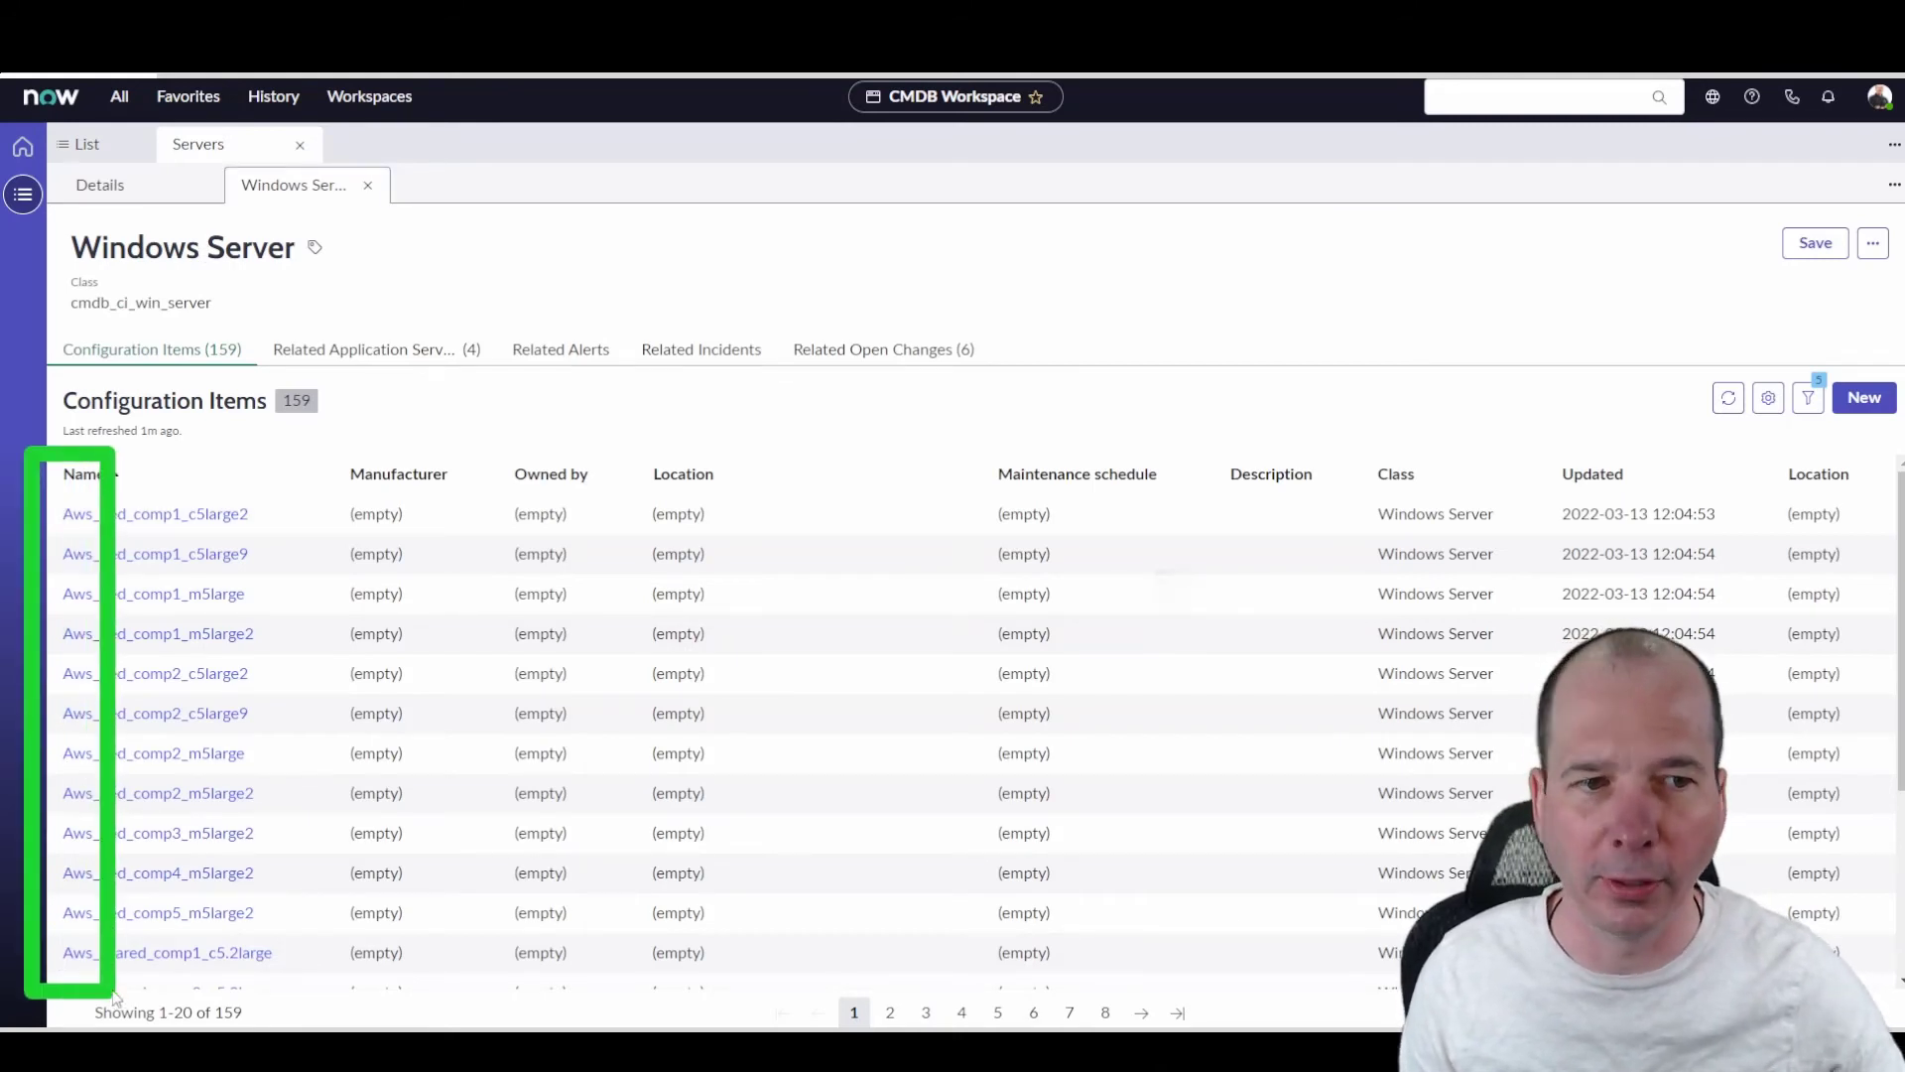
pyautogui.click(89, 145)
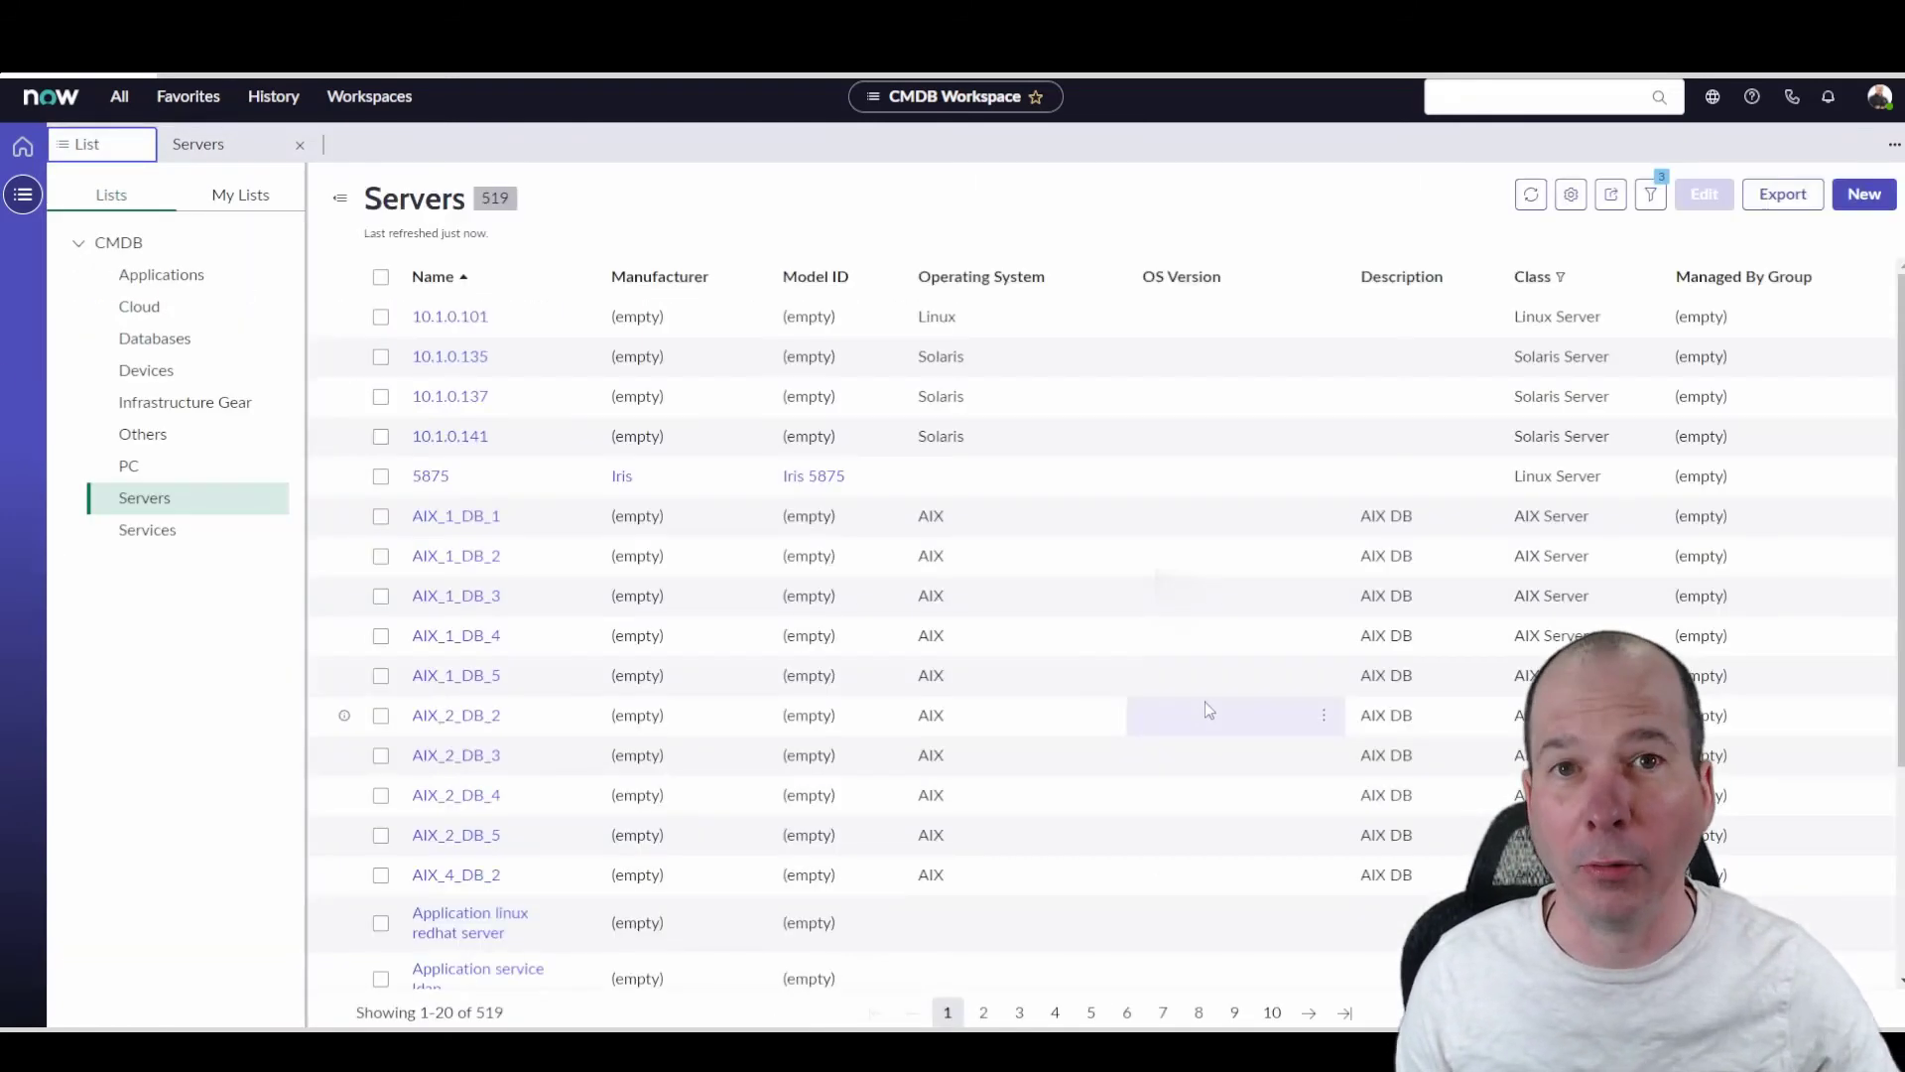
pyautogui.moveTo(310, 236)
pyautogui.mouseDown()
pyautogui.moveTo(429, 554)
pyautogui.moveTo(431, 1007)
pyautogui.mouseUp()
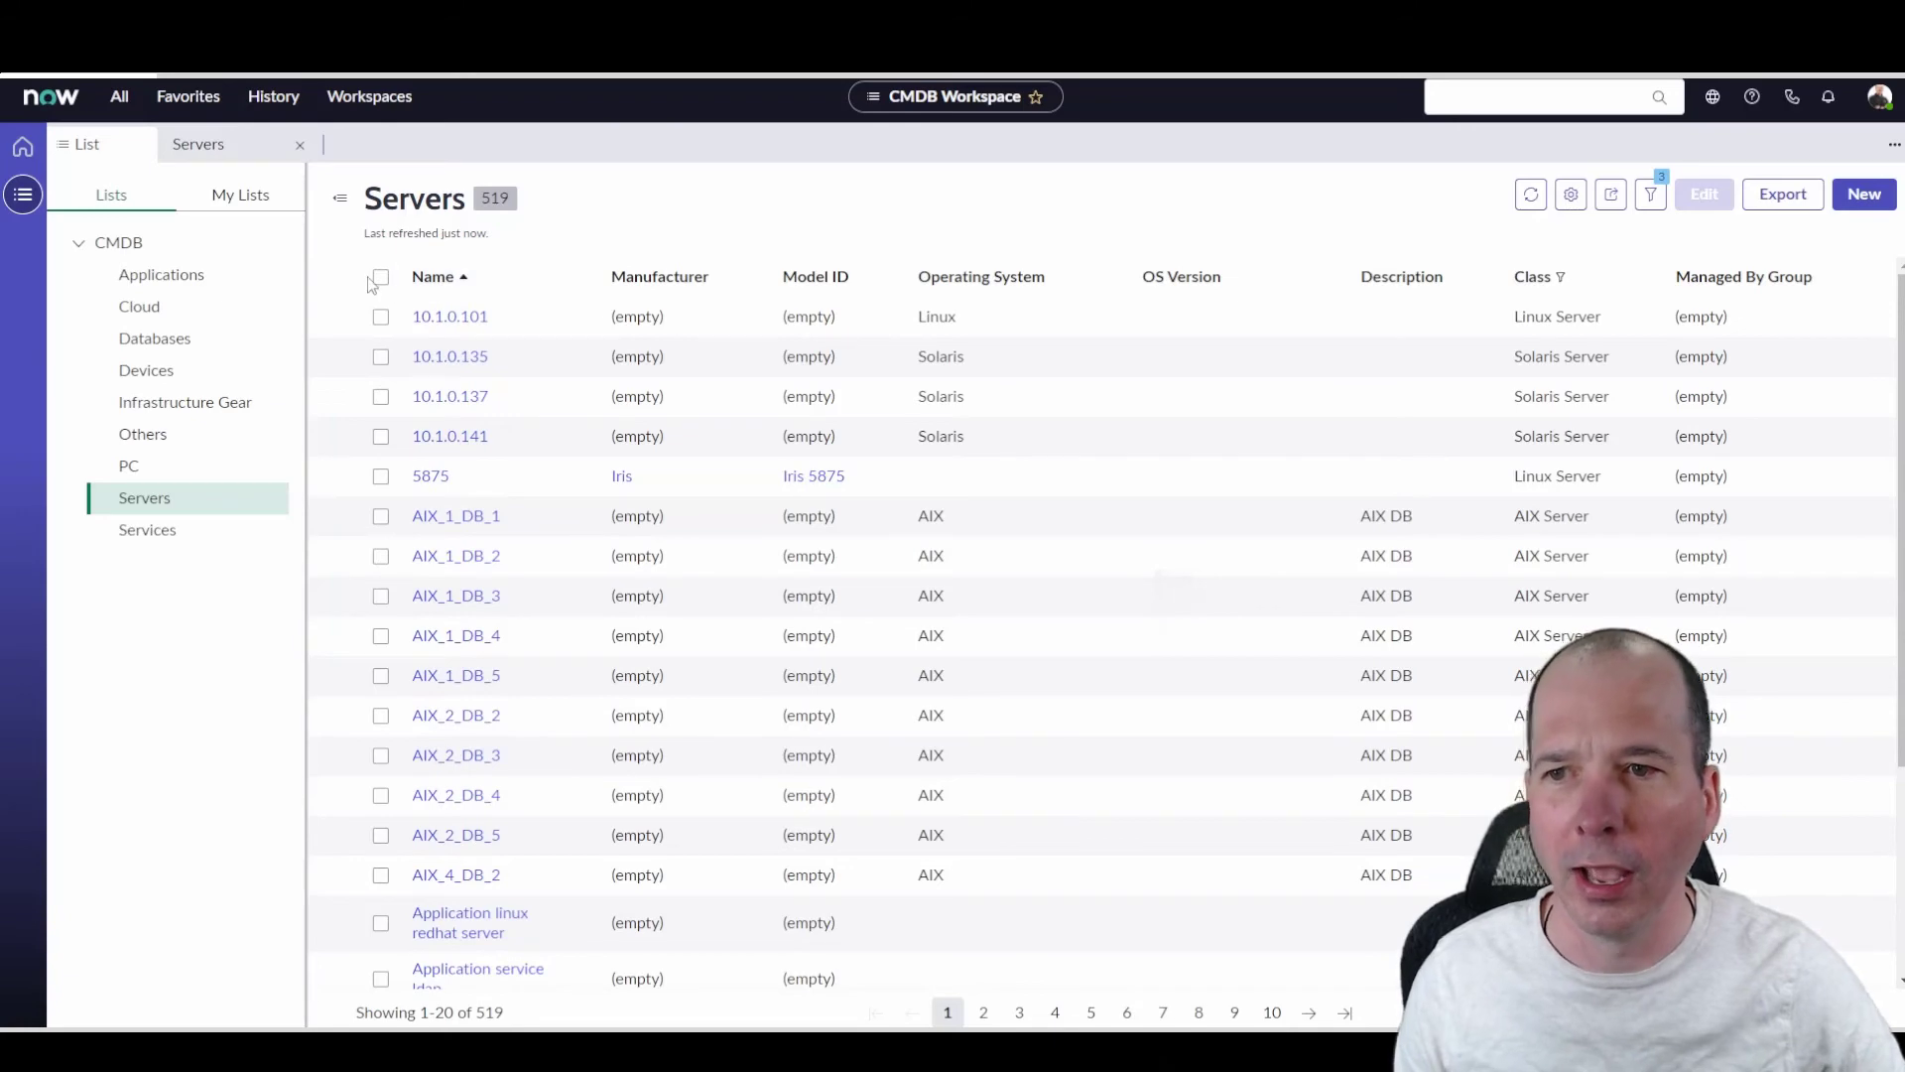
# Step: Select the first page of servers, then extend the selection to all 519
pyautogui.click(380, 277)
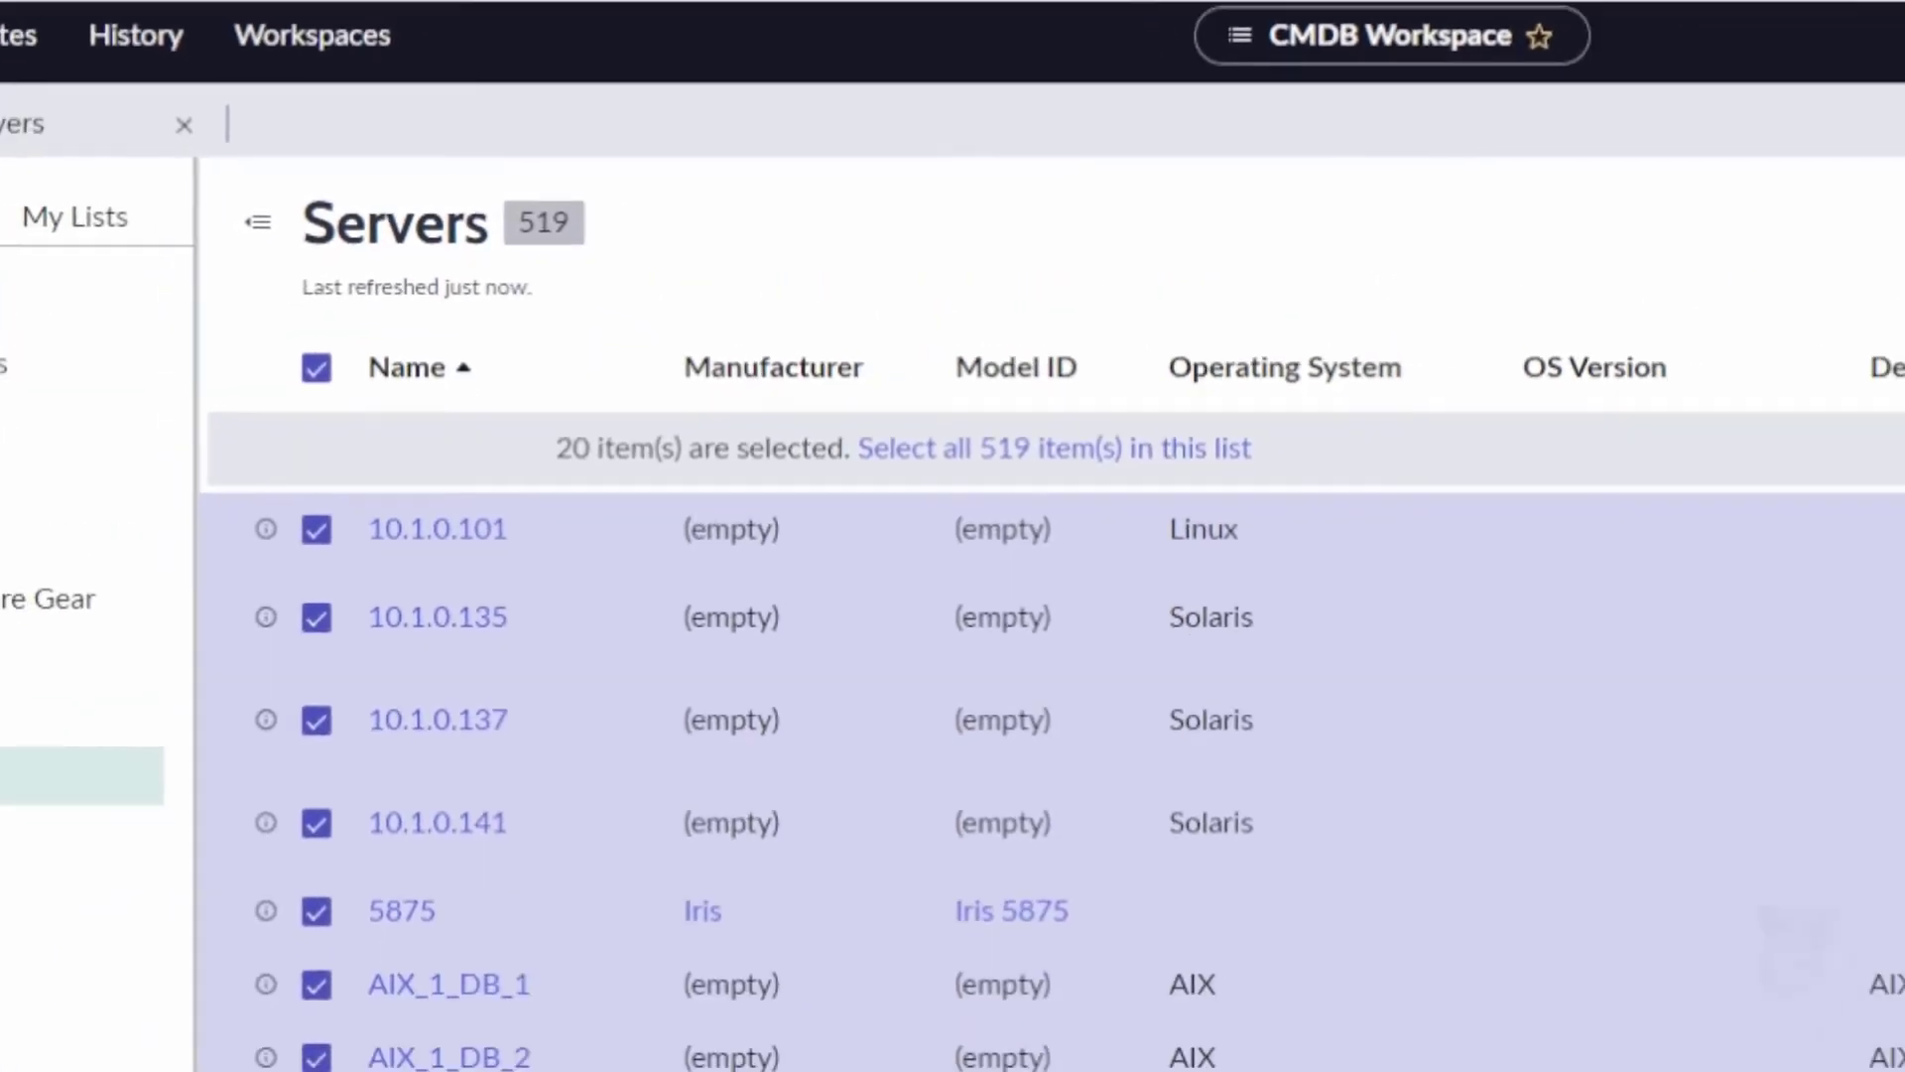
pyautogui.click(1732, 194)
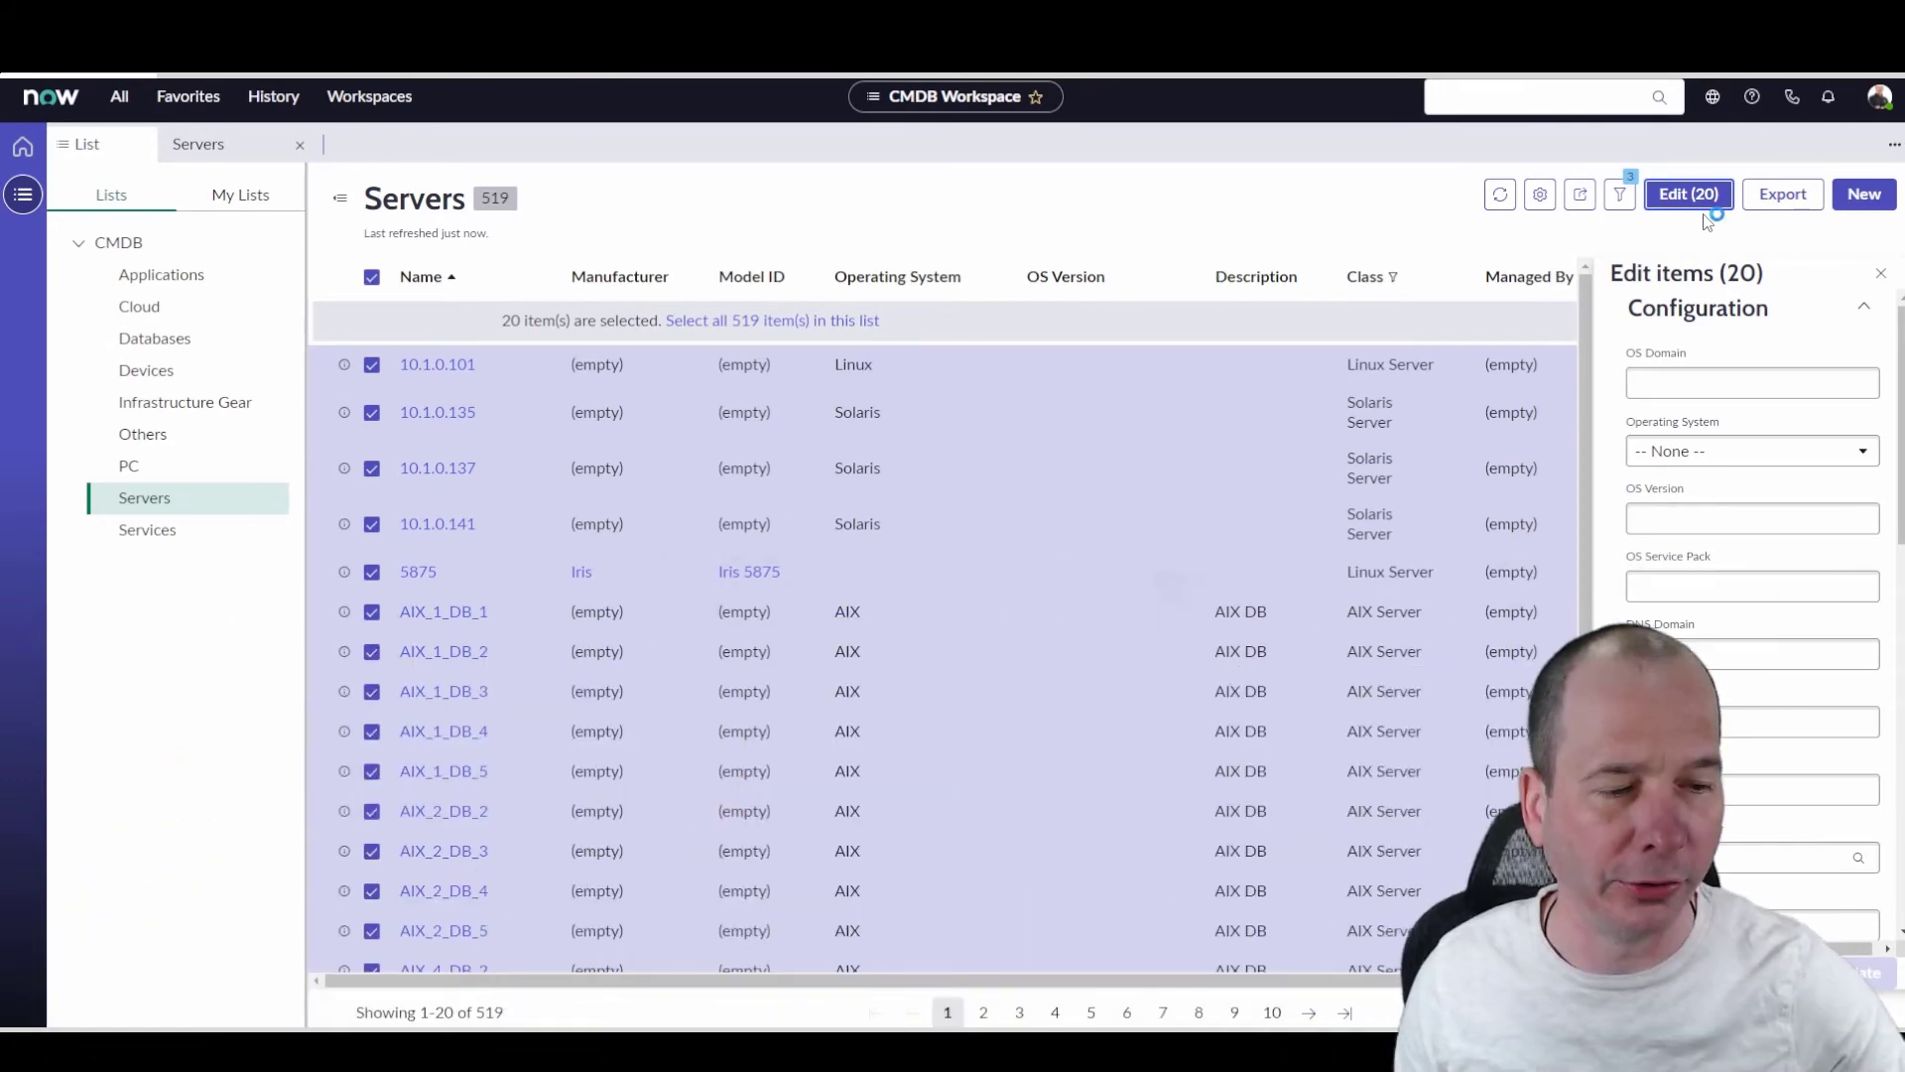
pyautogui.click(1878, 274)
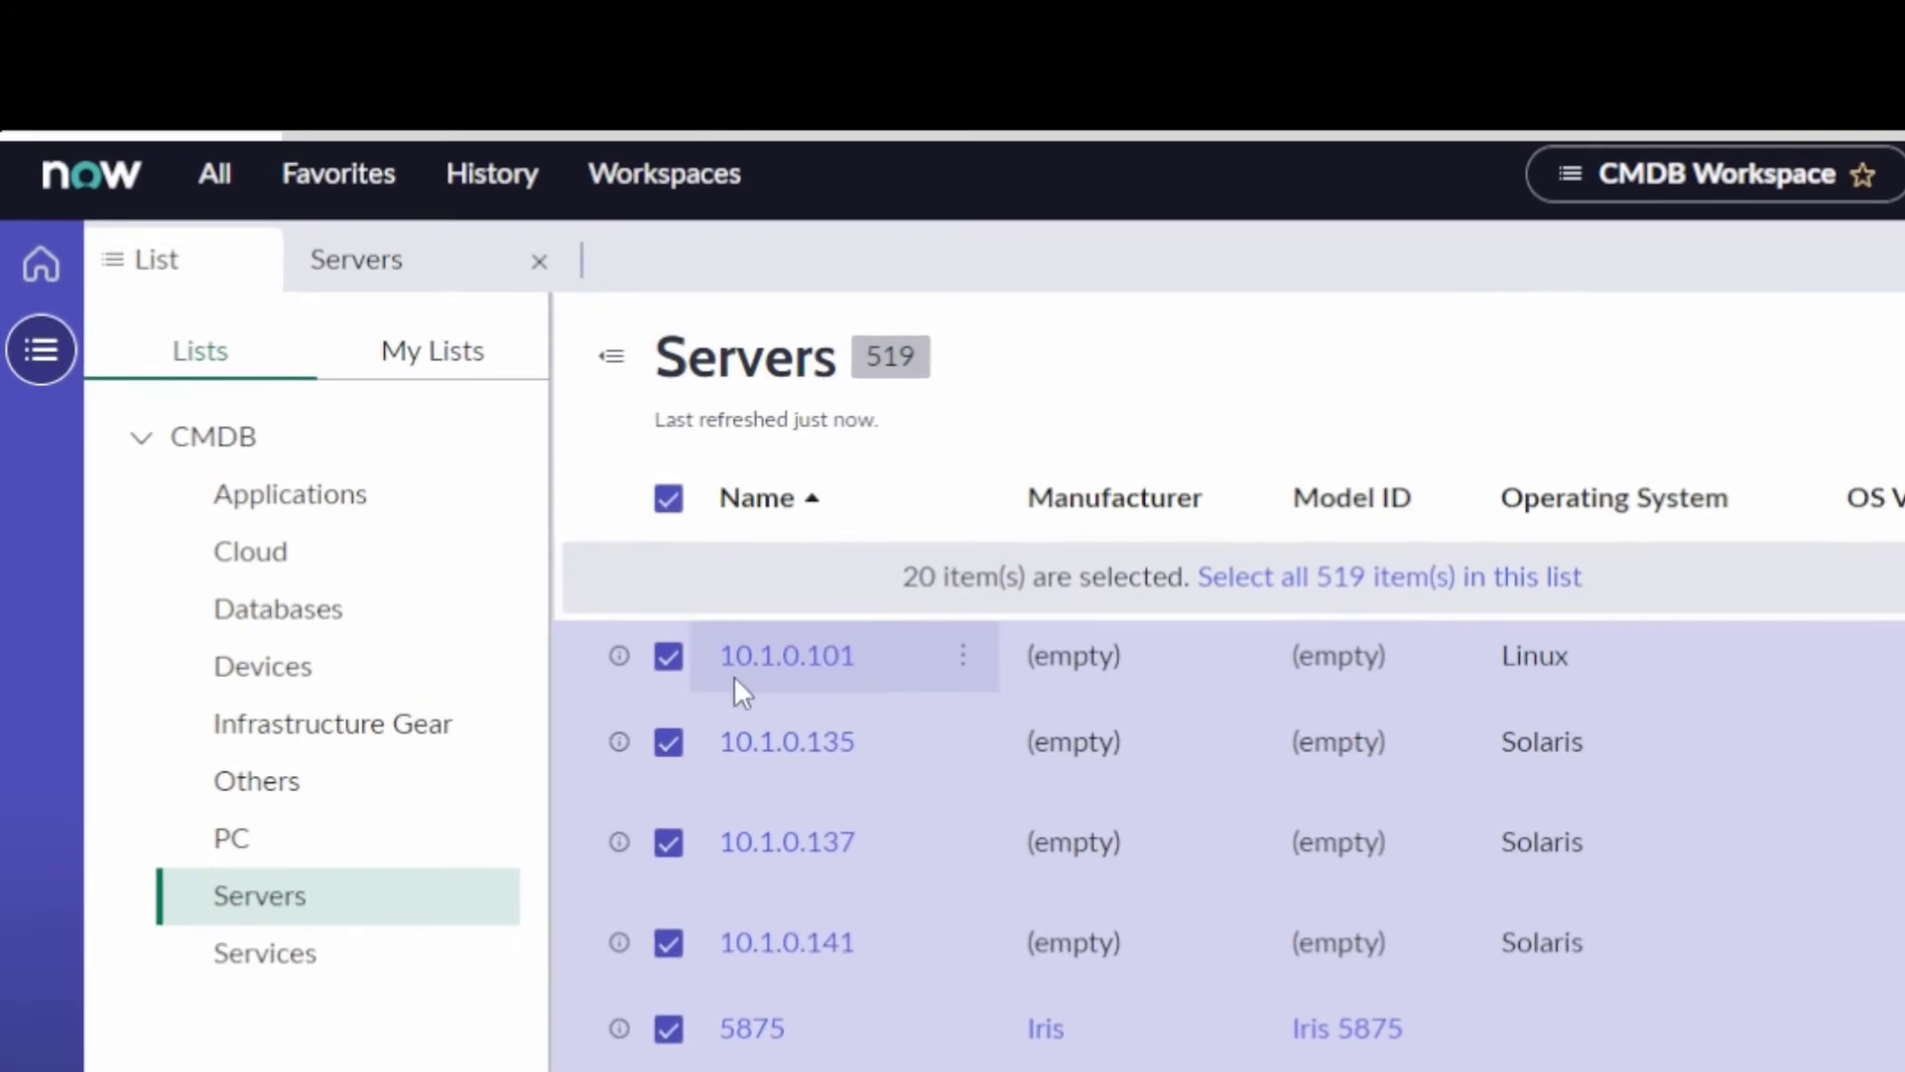
pyautogui.moveTo(790, 502); pyautogui.dragTo(1816, 672)
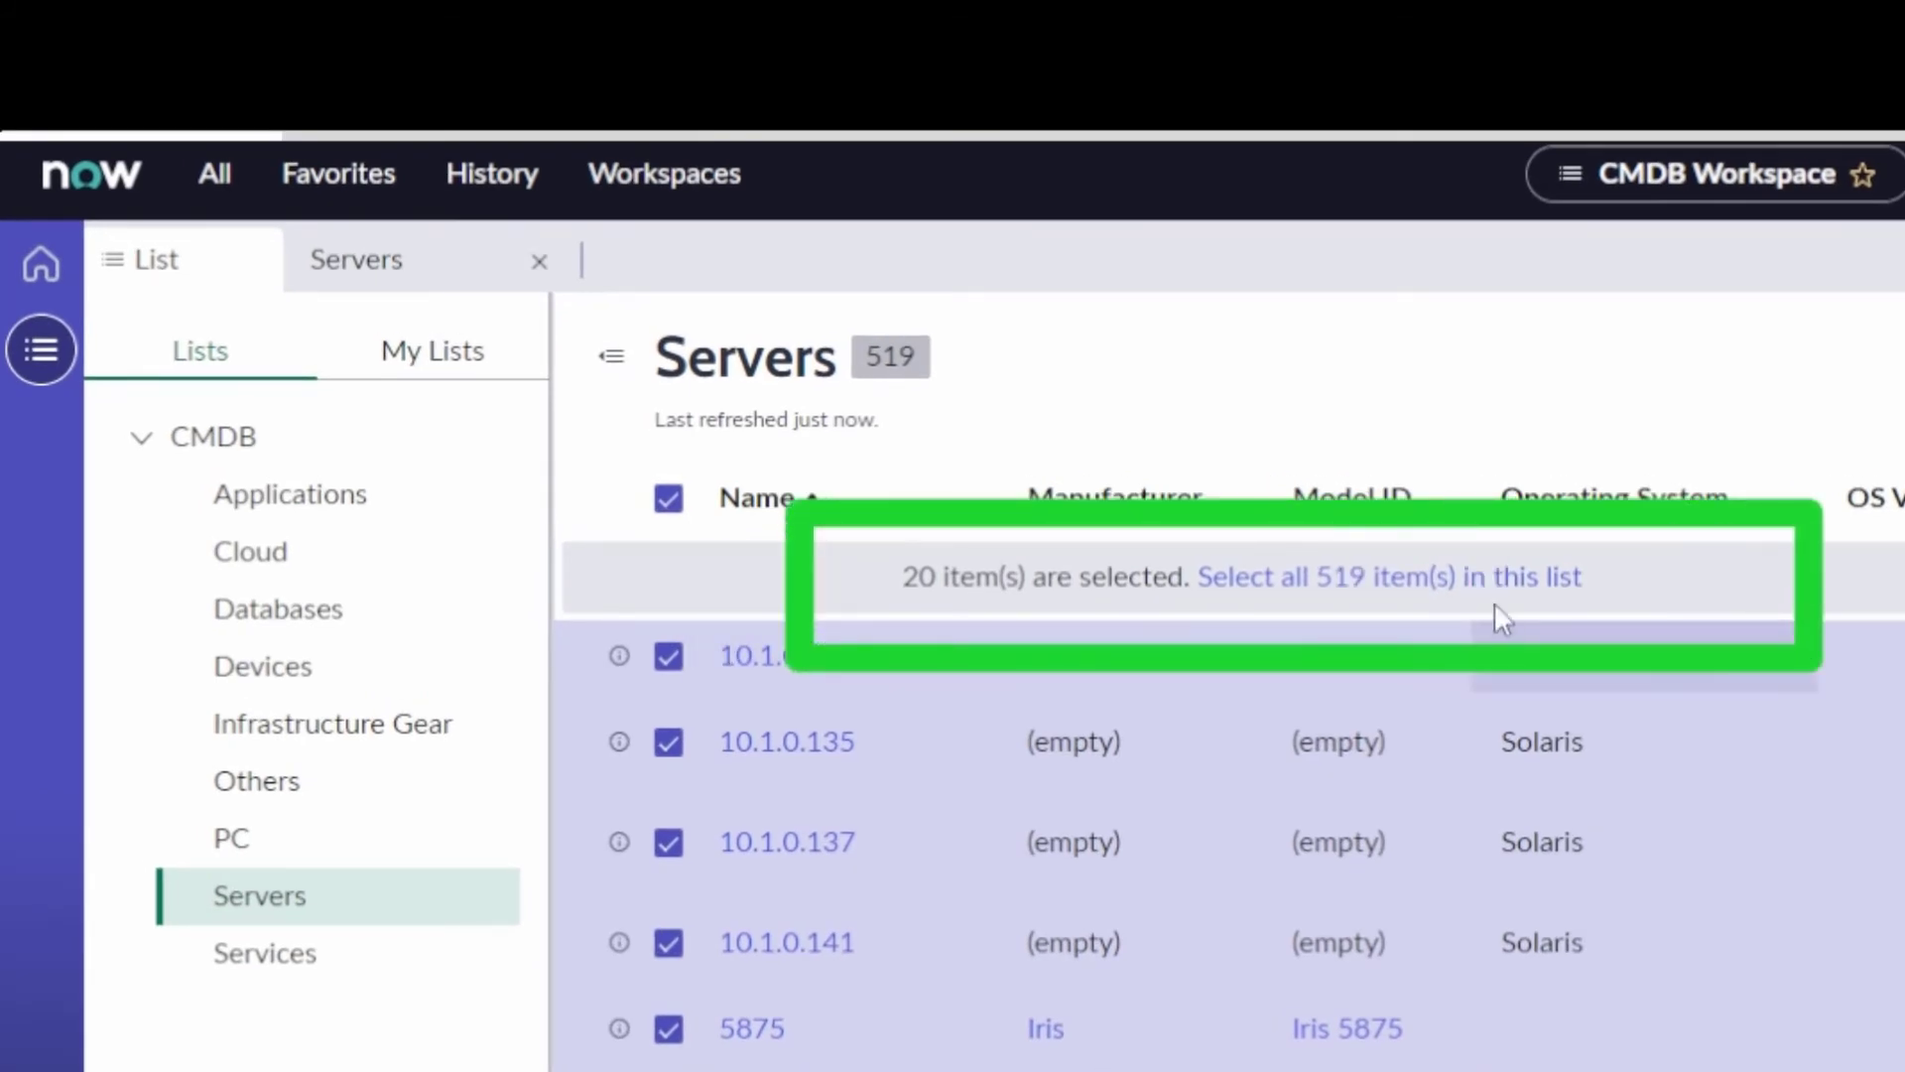
pyautogui.click(1486, 578)
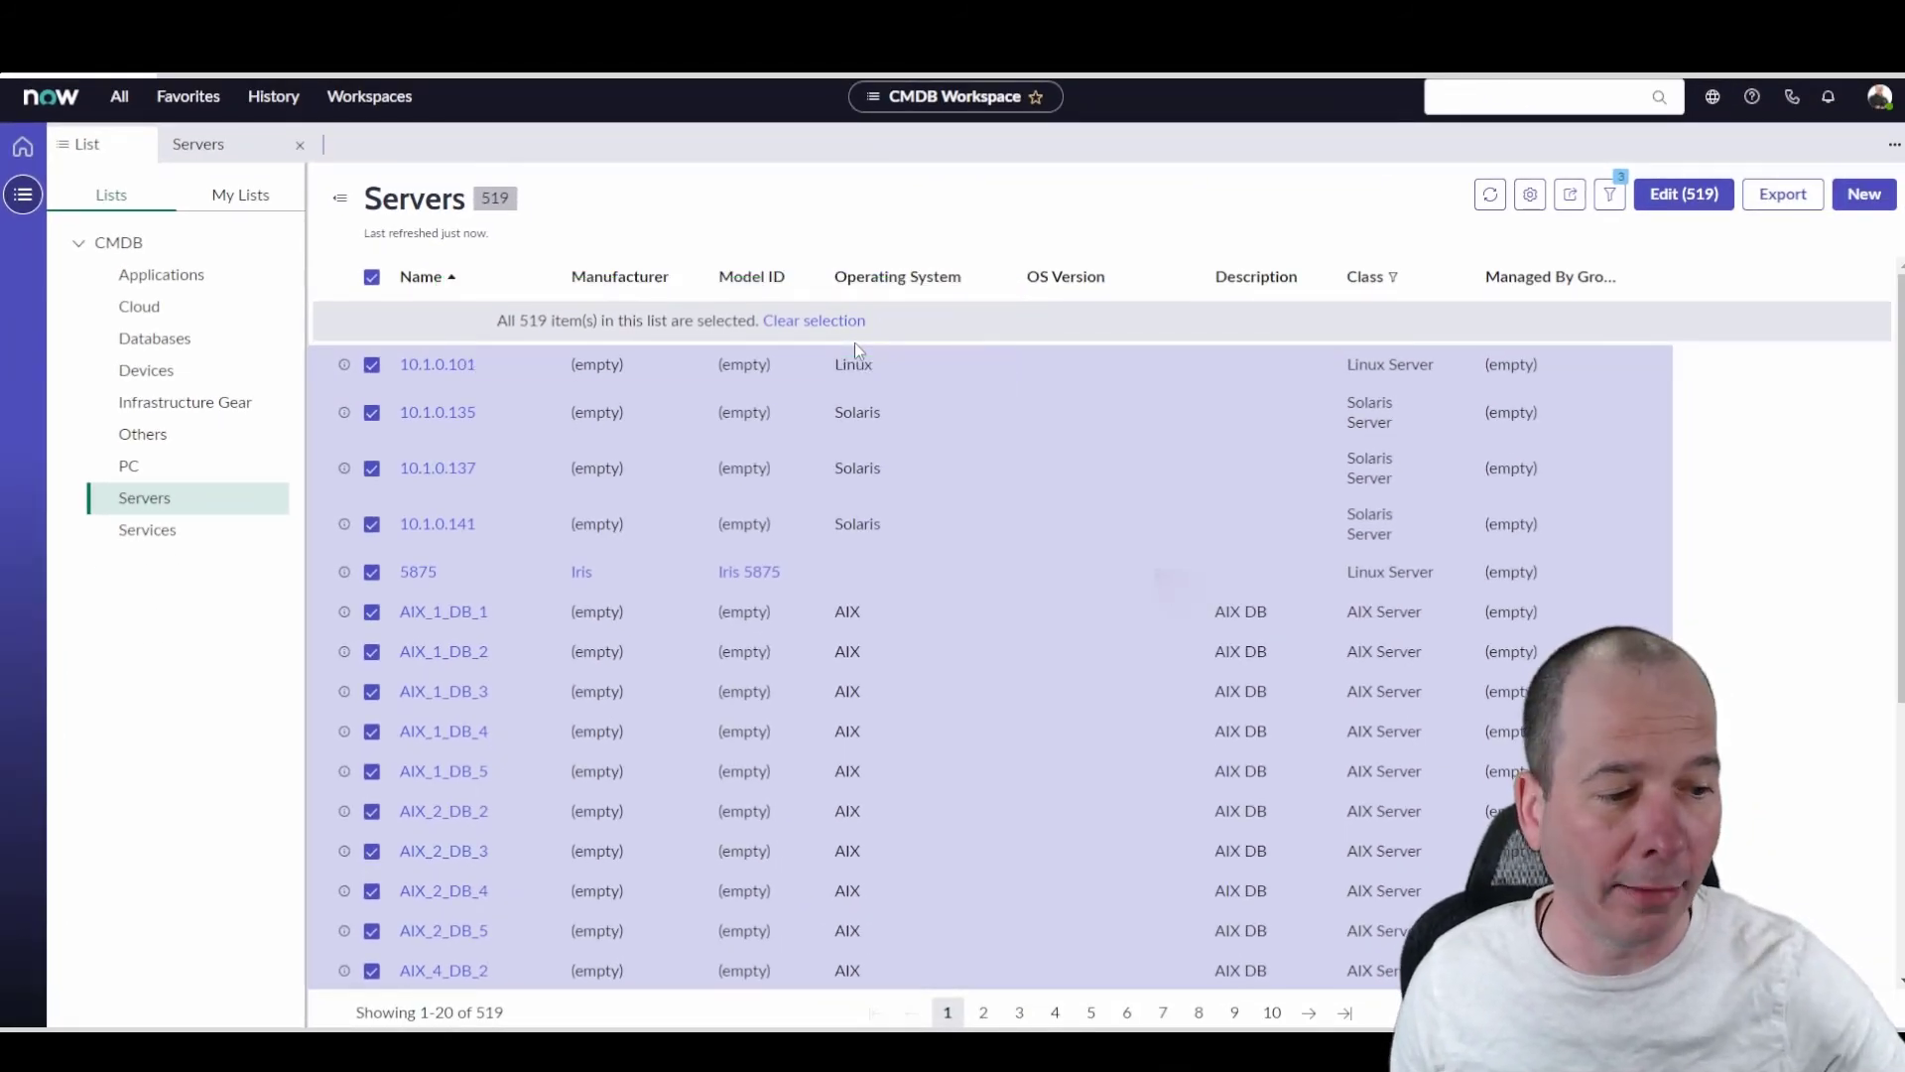
pyautogui.moveTo(1565, 367); pyautogui.dragTo(1699, 260)
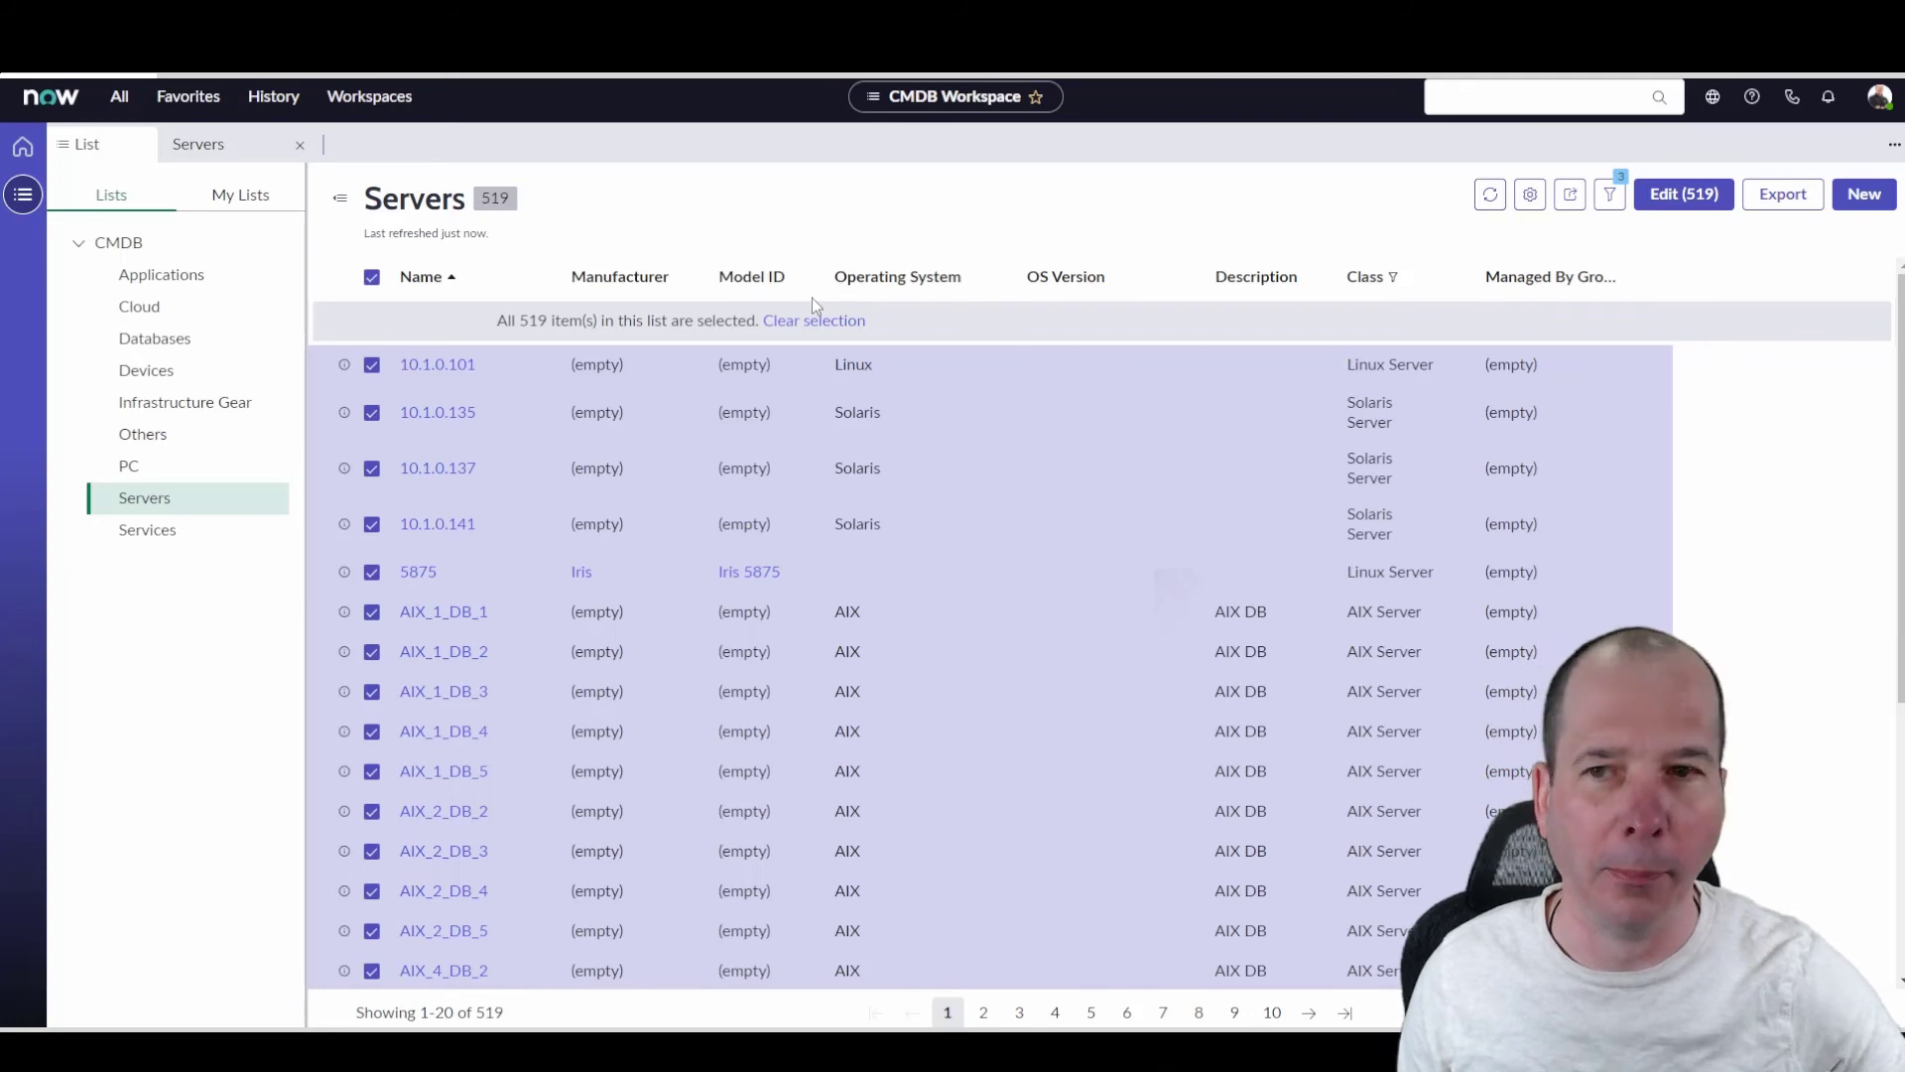
# Step: Return to the workspace Home page and scroll to the CIs Managed by Me widget
pyautogui.click(25, 151)
pyautogui.scroll(5, 814, 278)
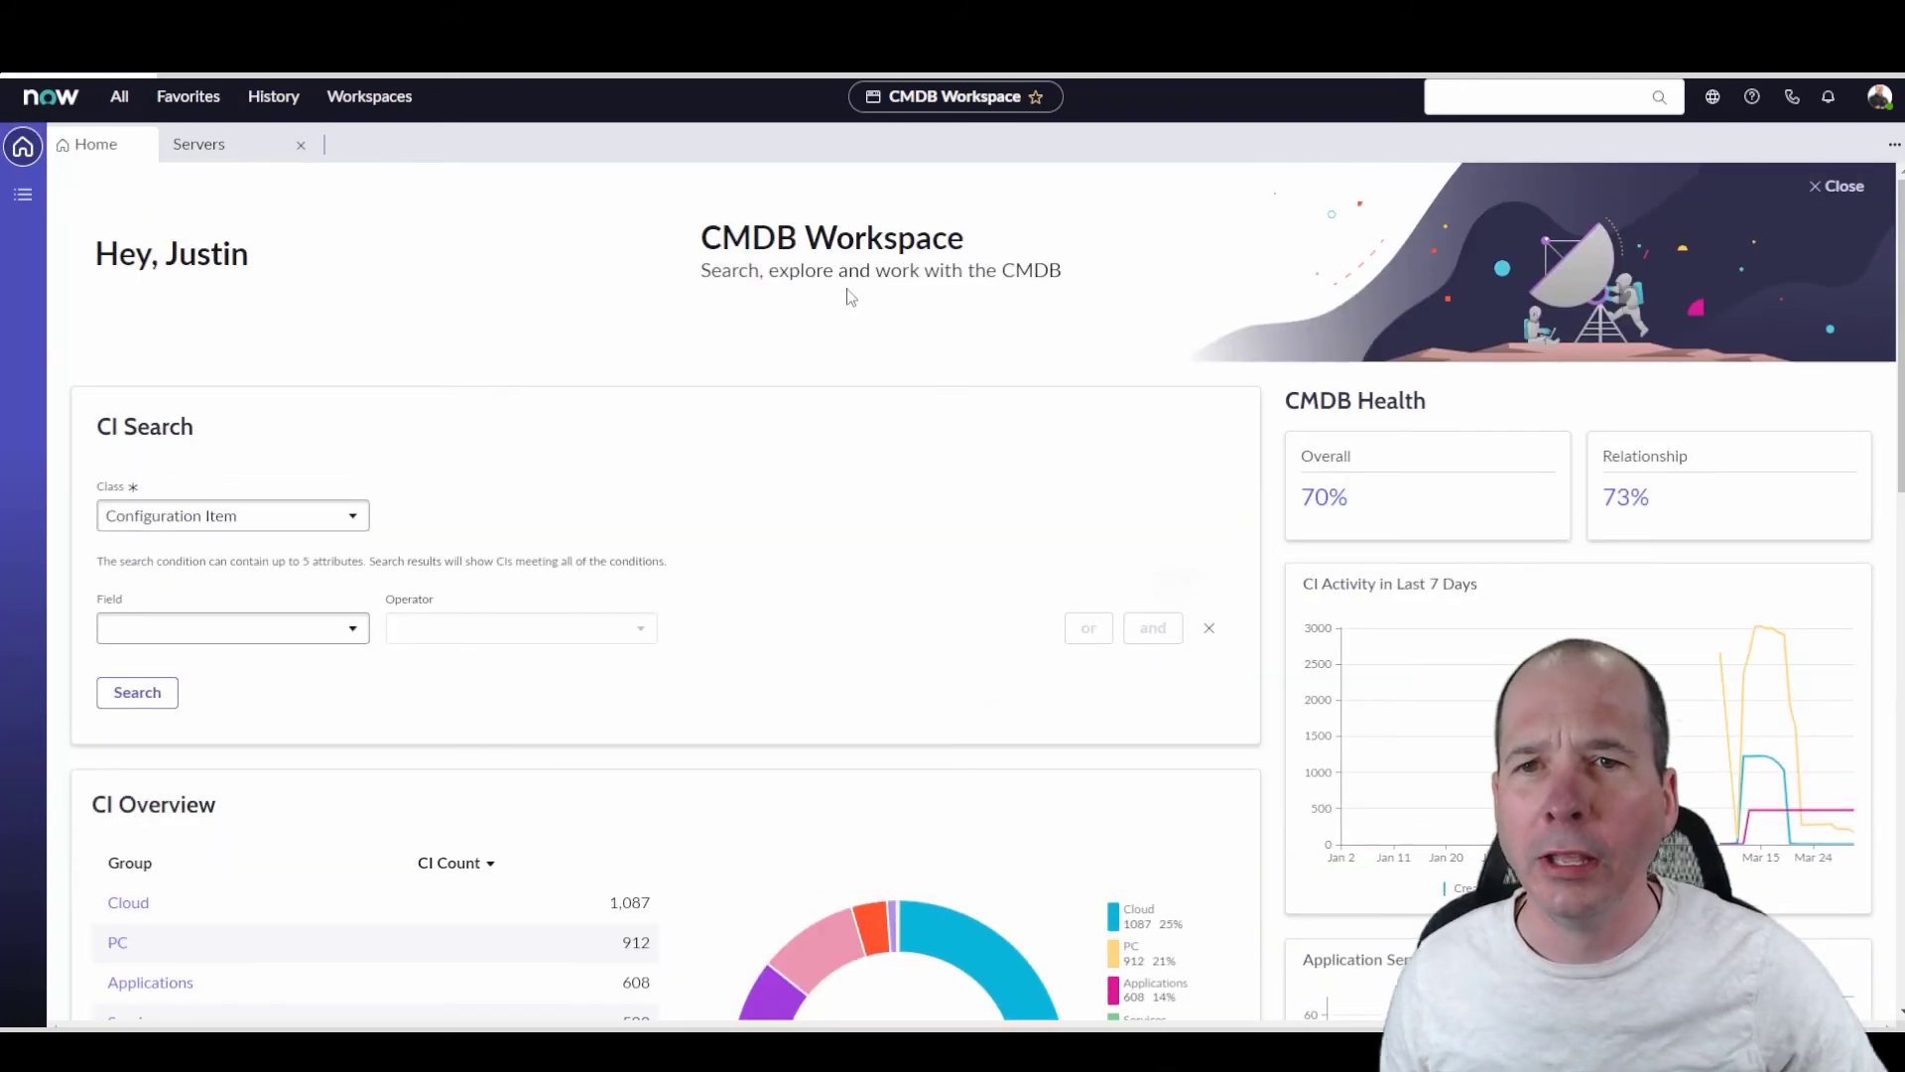
pyautogui.scroll(-1, 849, 297)
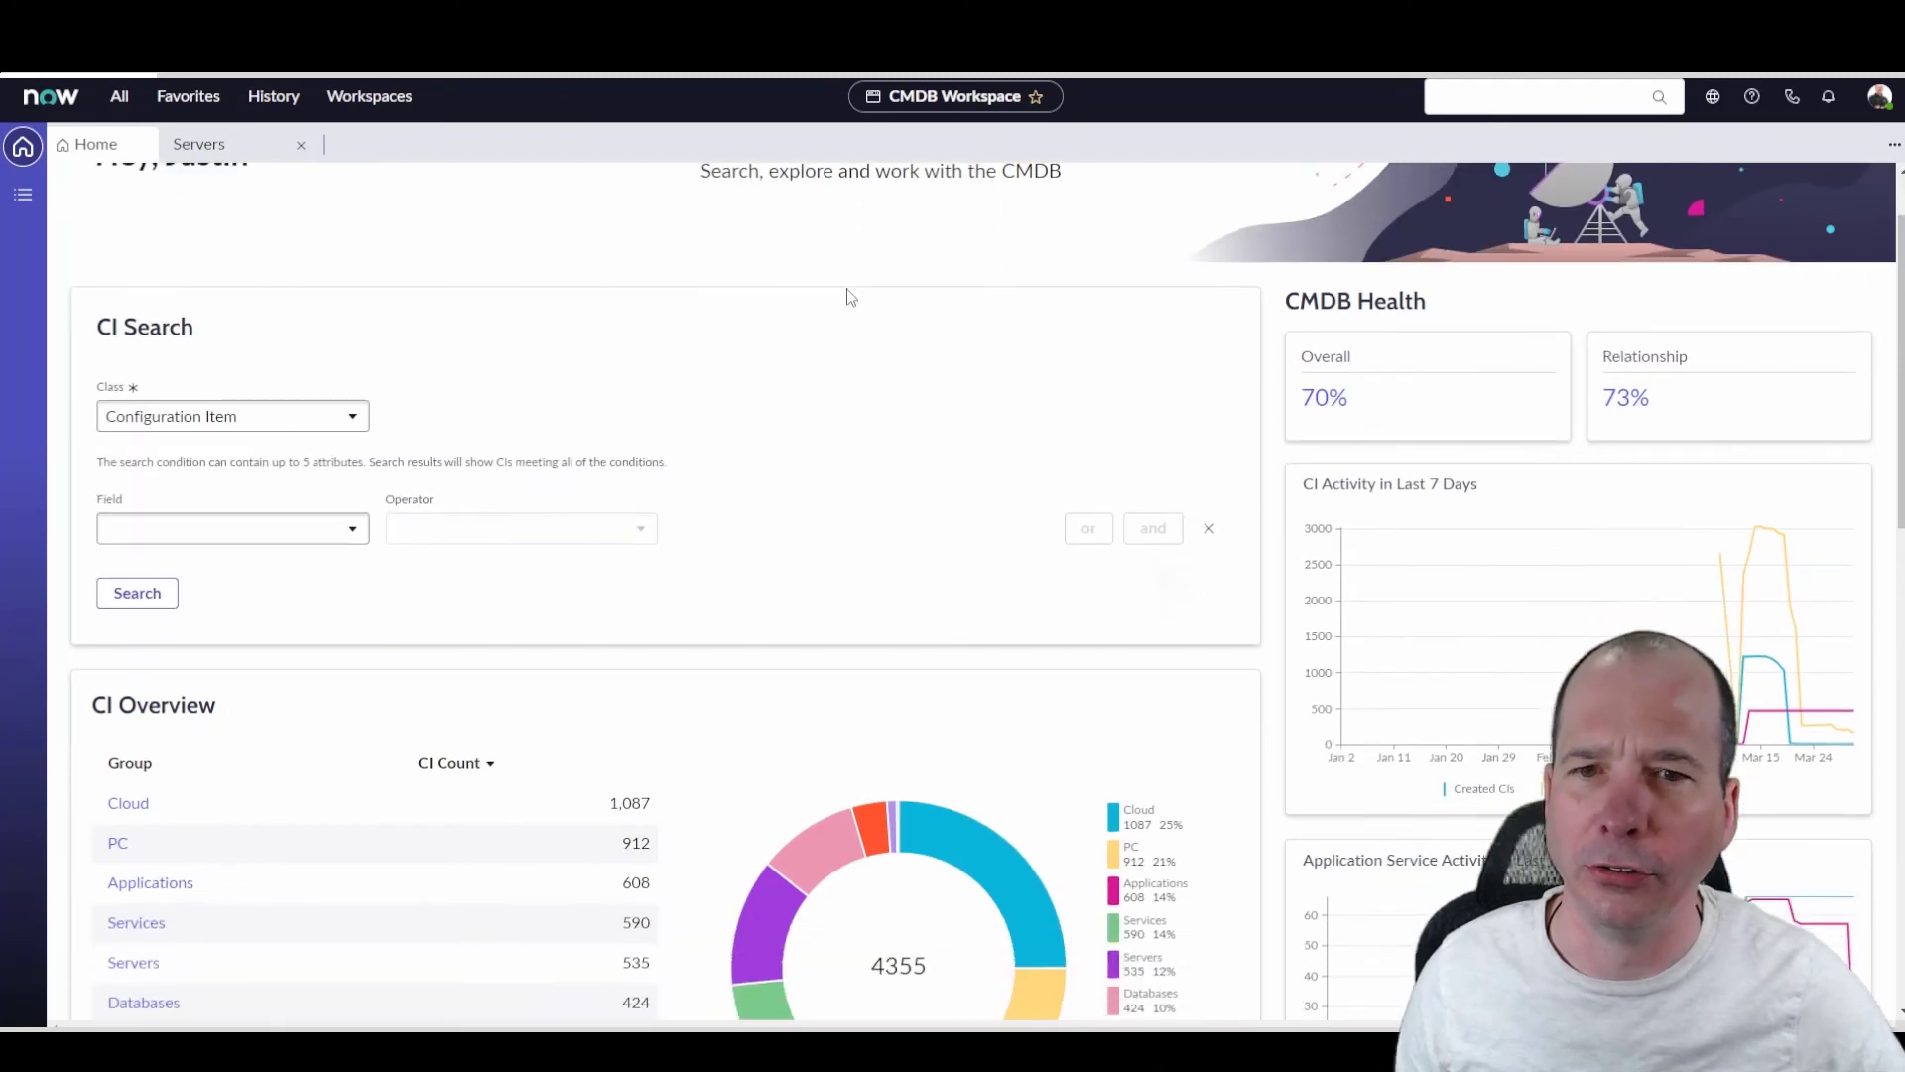
pyautogui.scroll(-1, 849, 296)
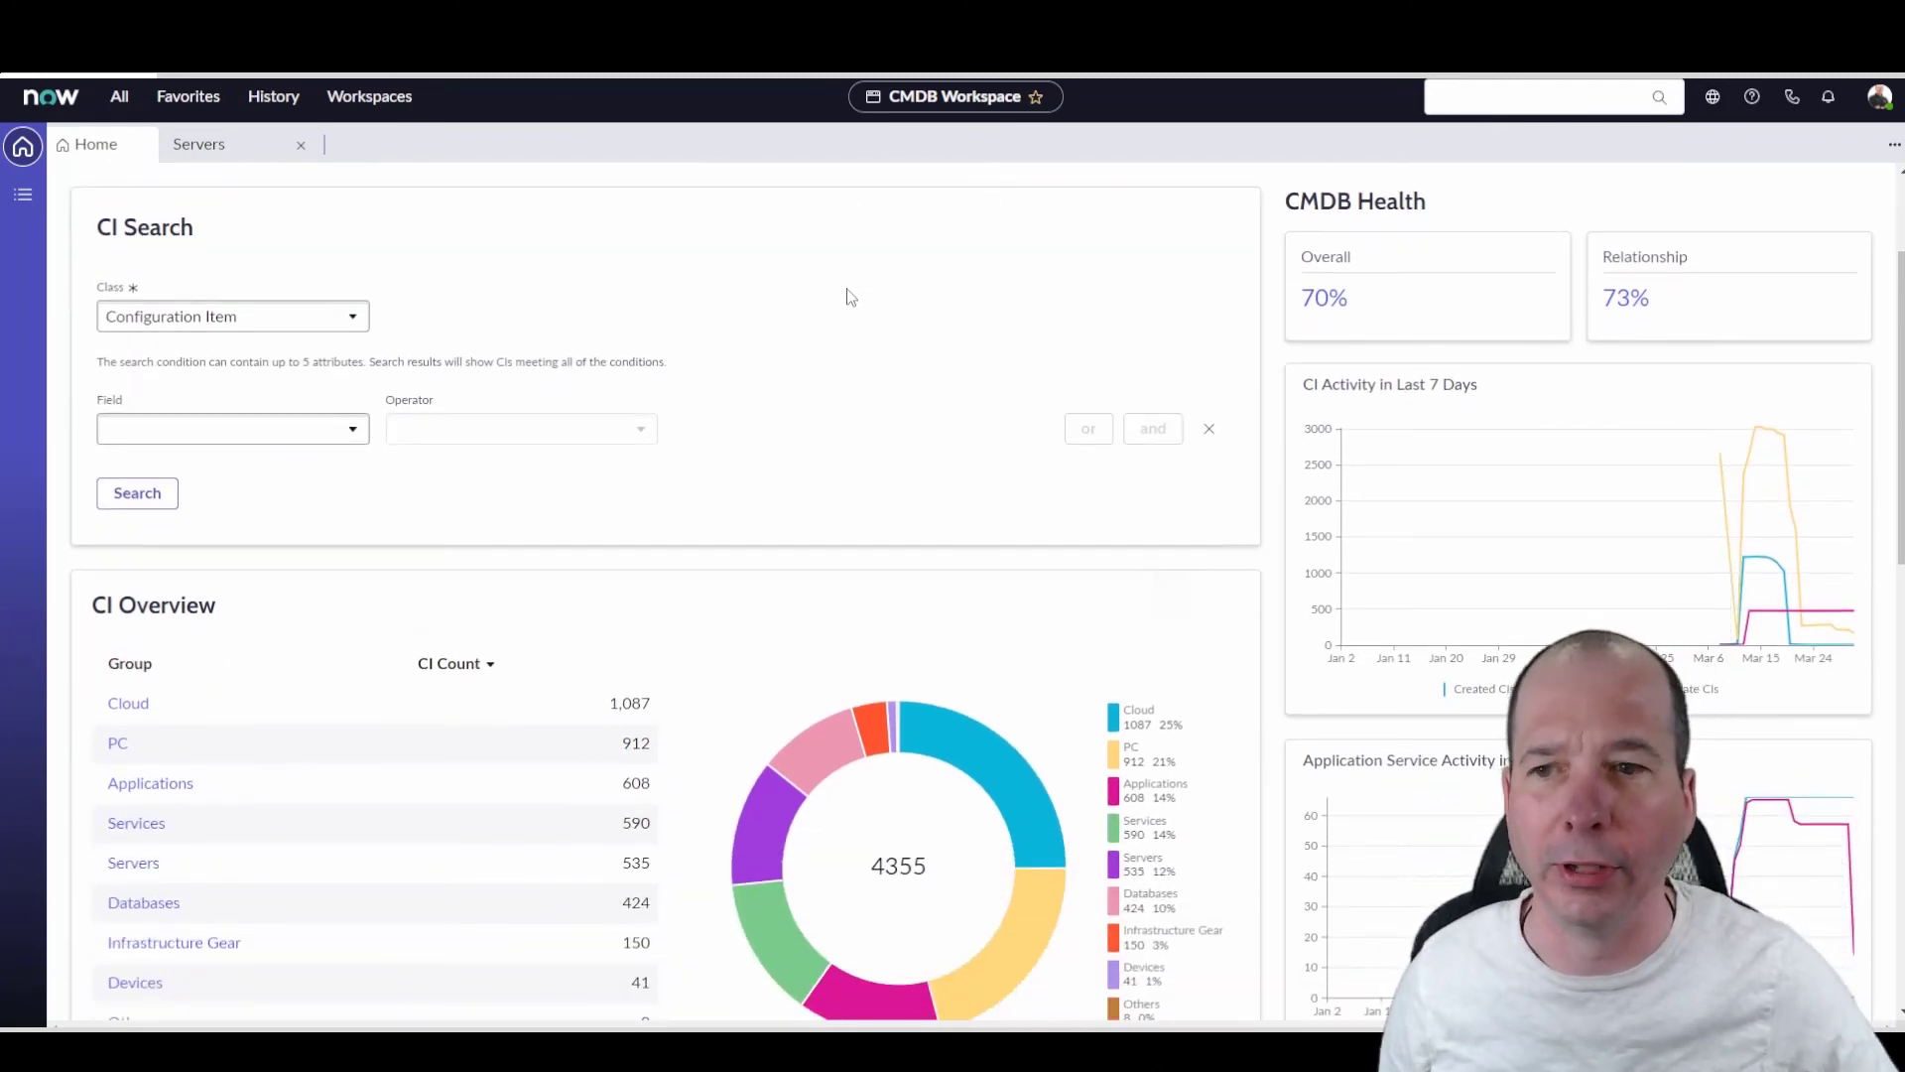
pyautogui.scroll(-8, 849, 297)
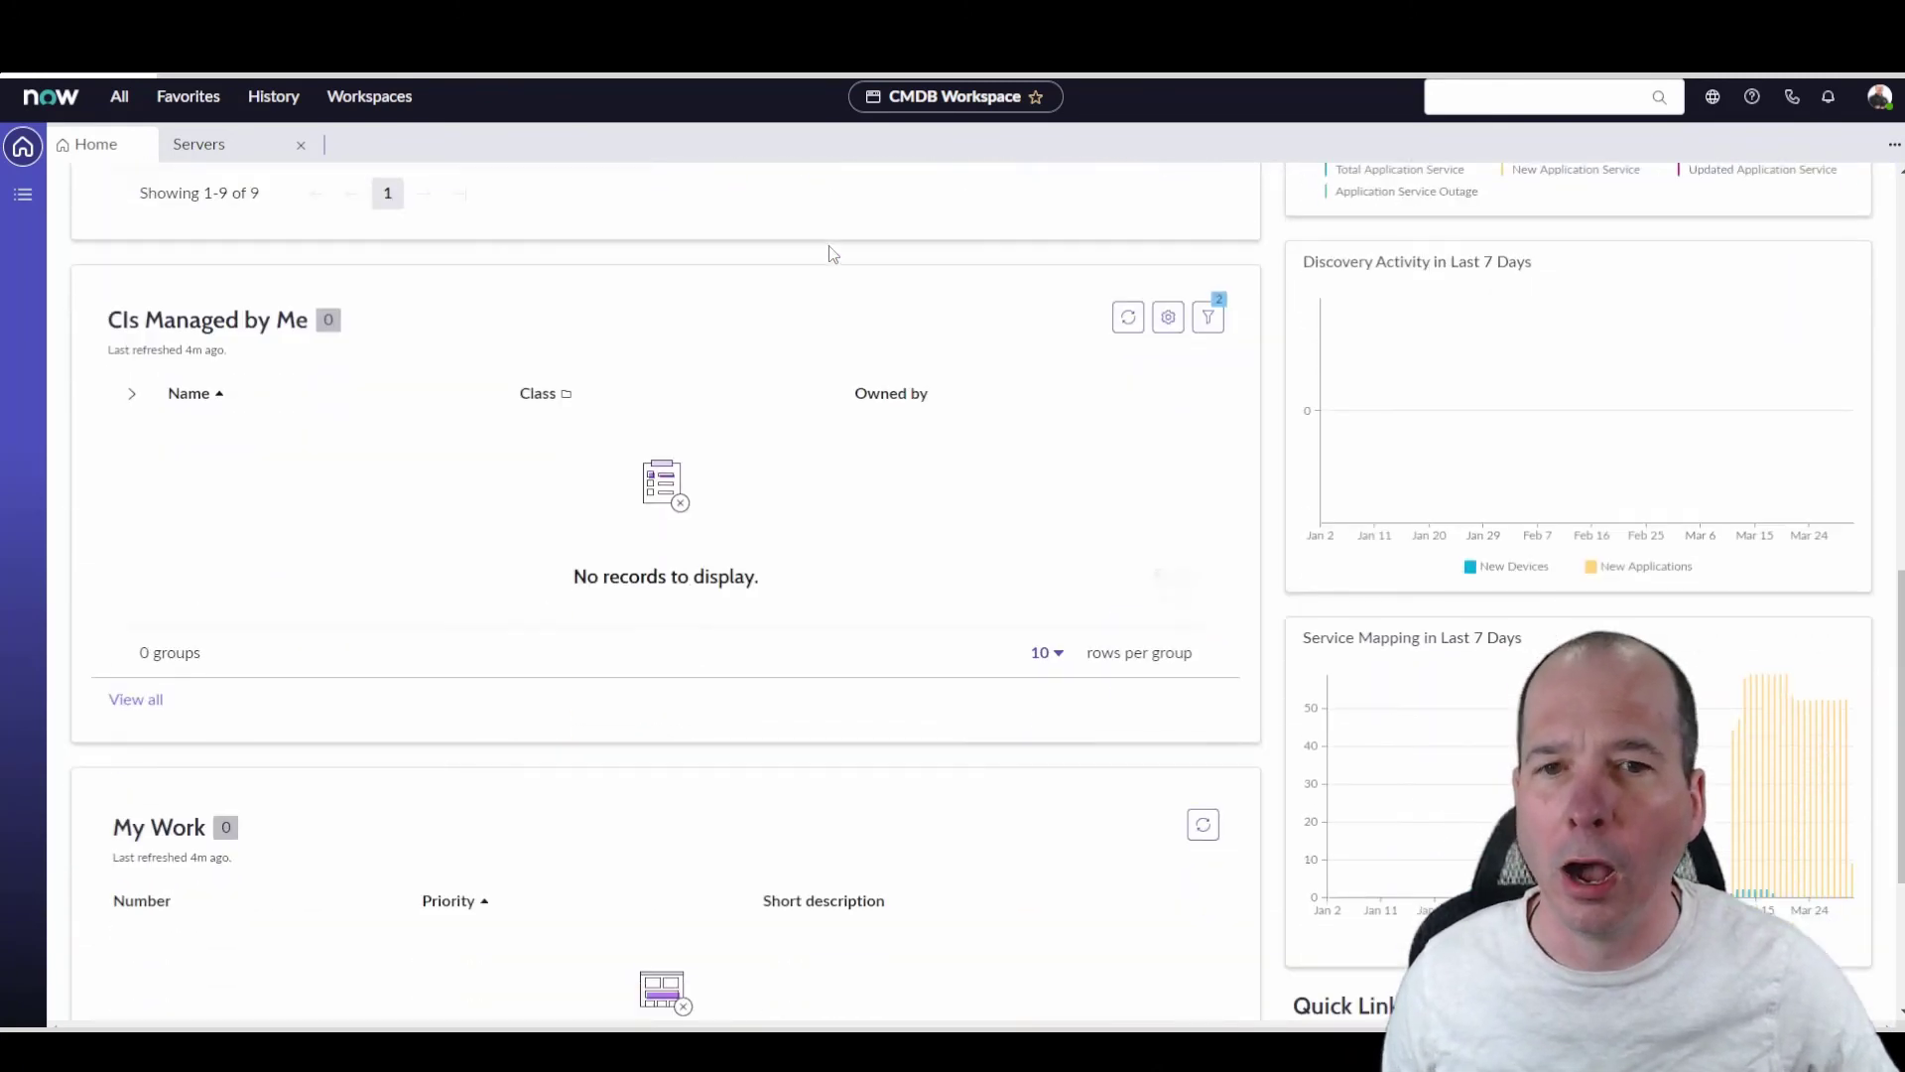
pyautogui.scroll(-1, 831, 252)
pyautogui.scroll(2, 831, 252)
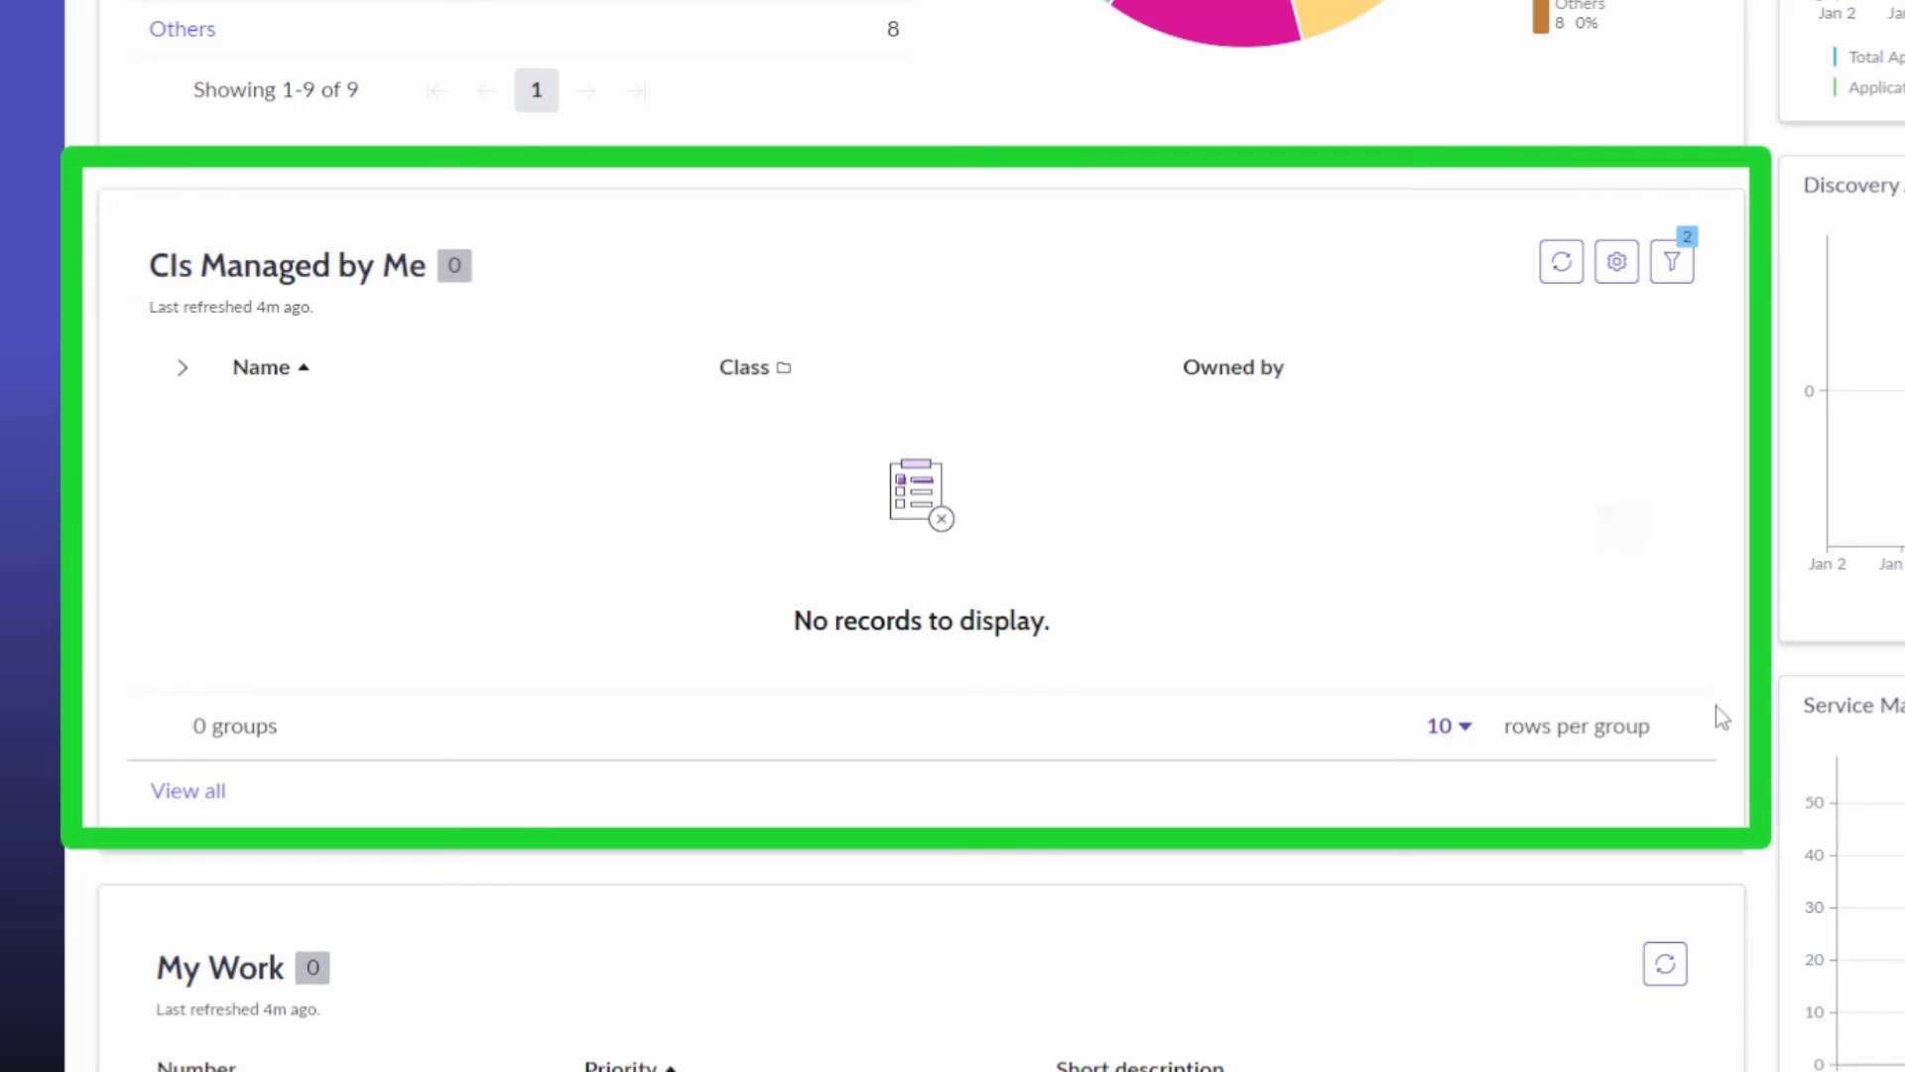
# Step: Move Owned by to the top of the CIs Managed by Me widget's columns, ahead of Name and Class
pyautogui.click(1631, 280)
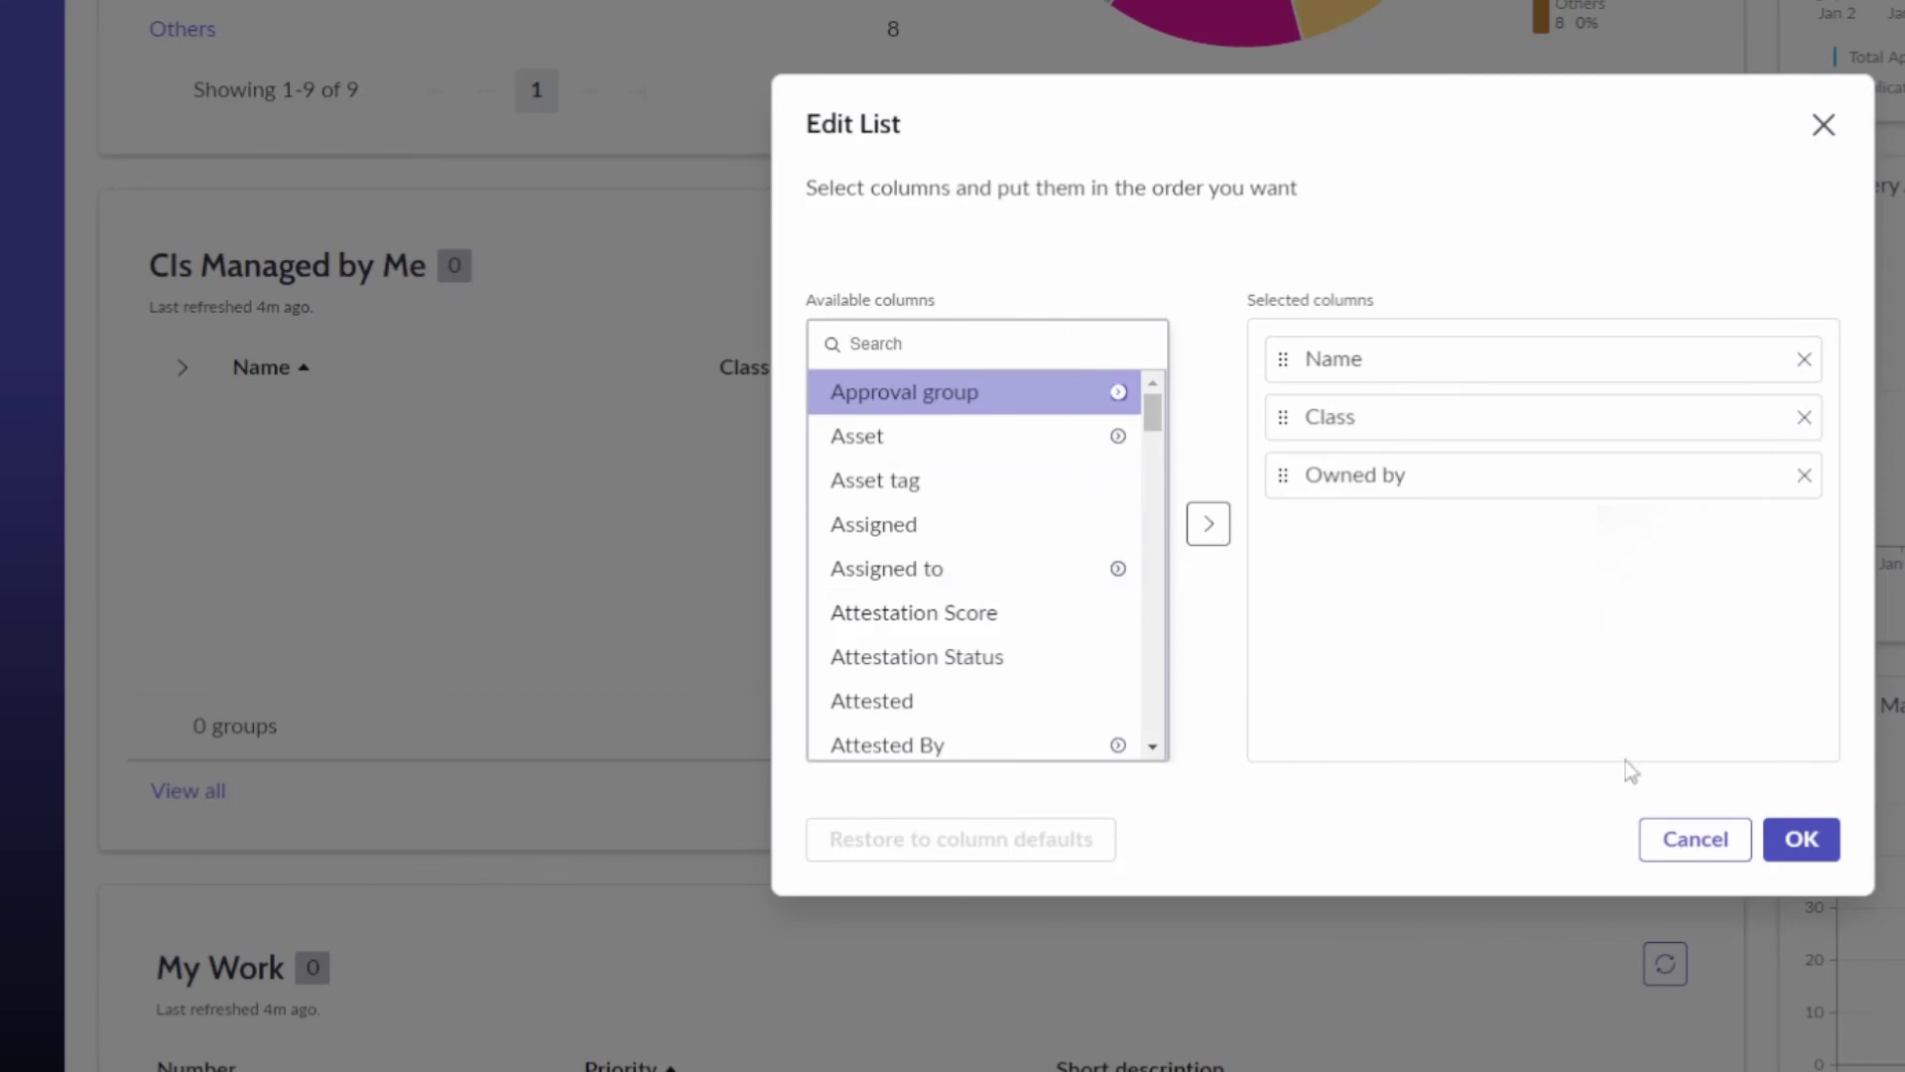
pyautogui.click(1695, 839)
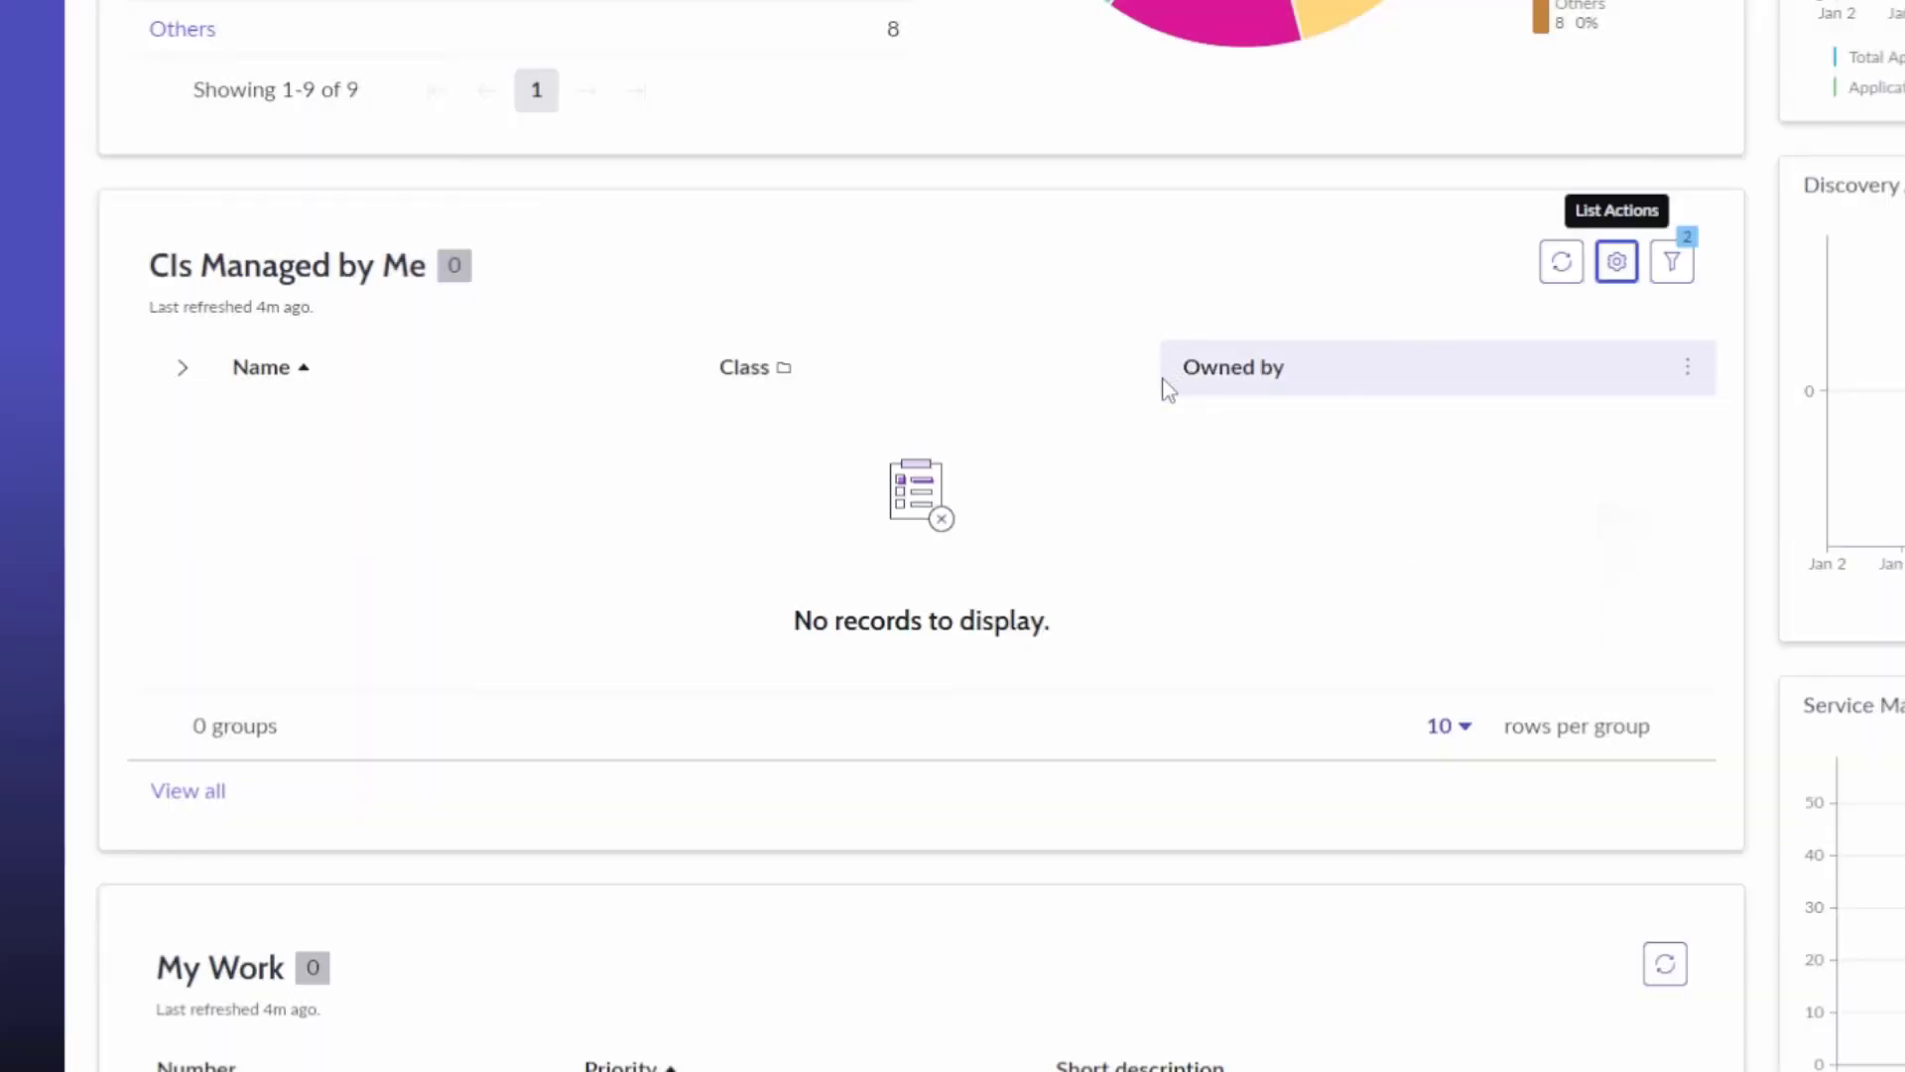
pyautogui.click(1621, 333)
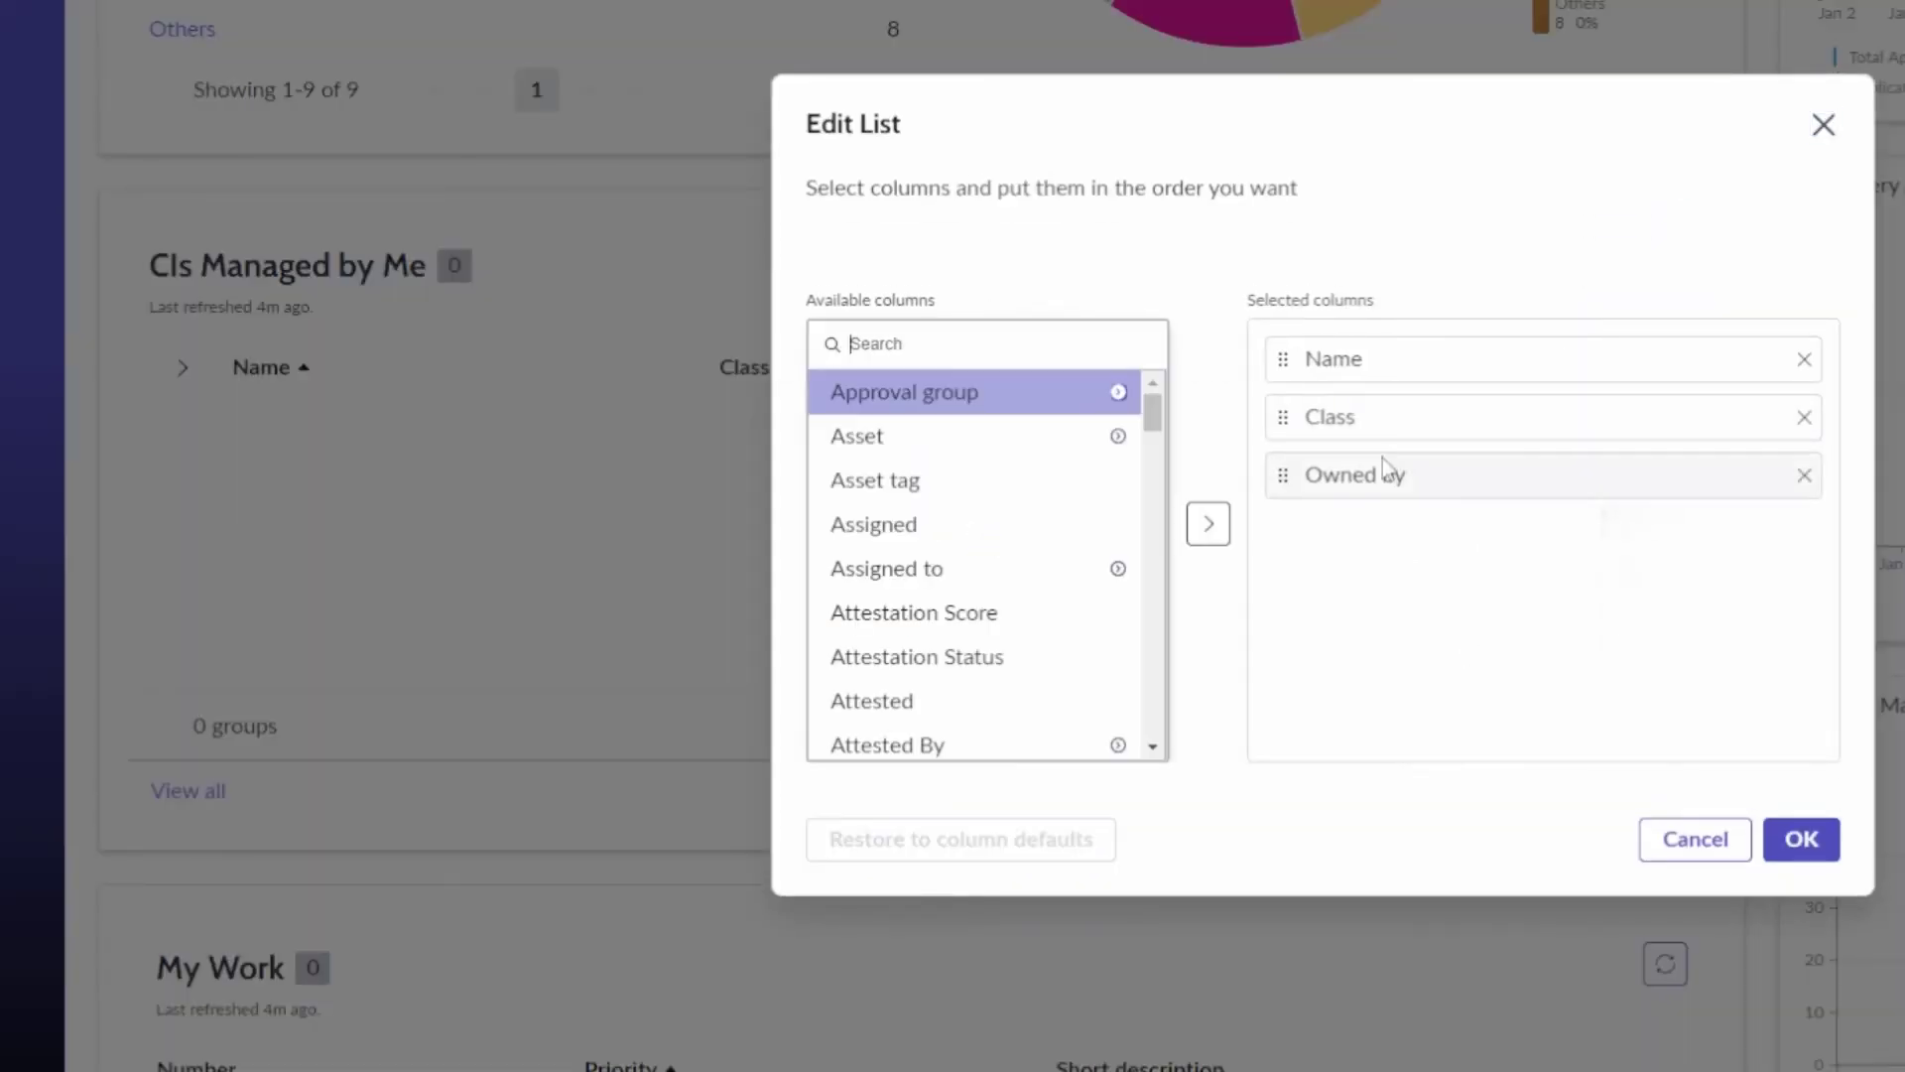
pyautogui.moveTo(1292, 480); pyautogui.dragTo(1282, 359)
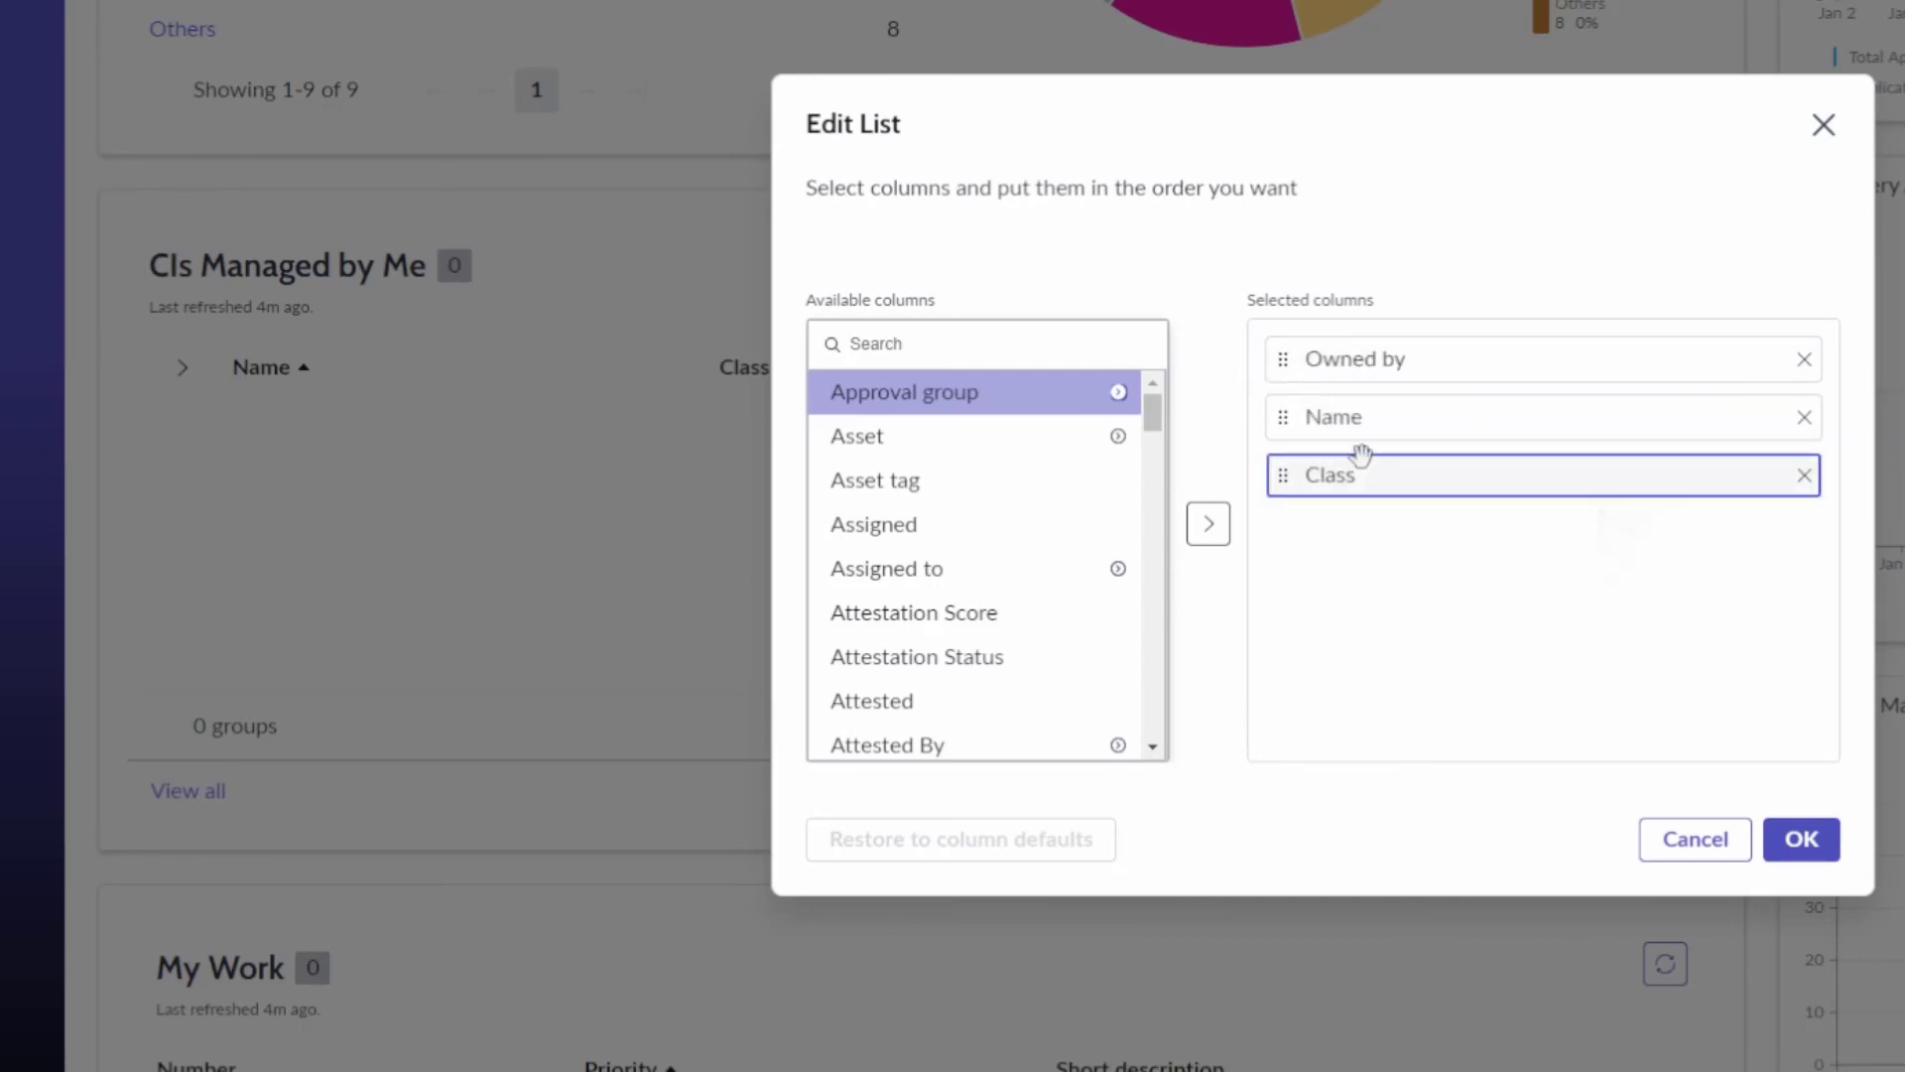
pyautogui.click(1800, 840)
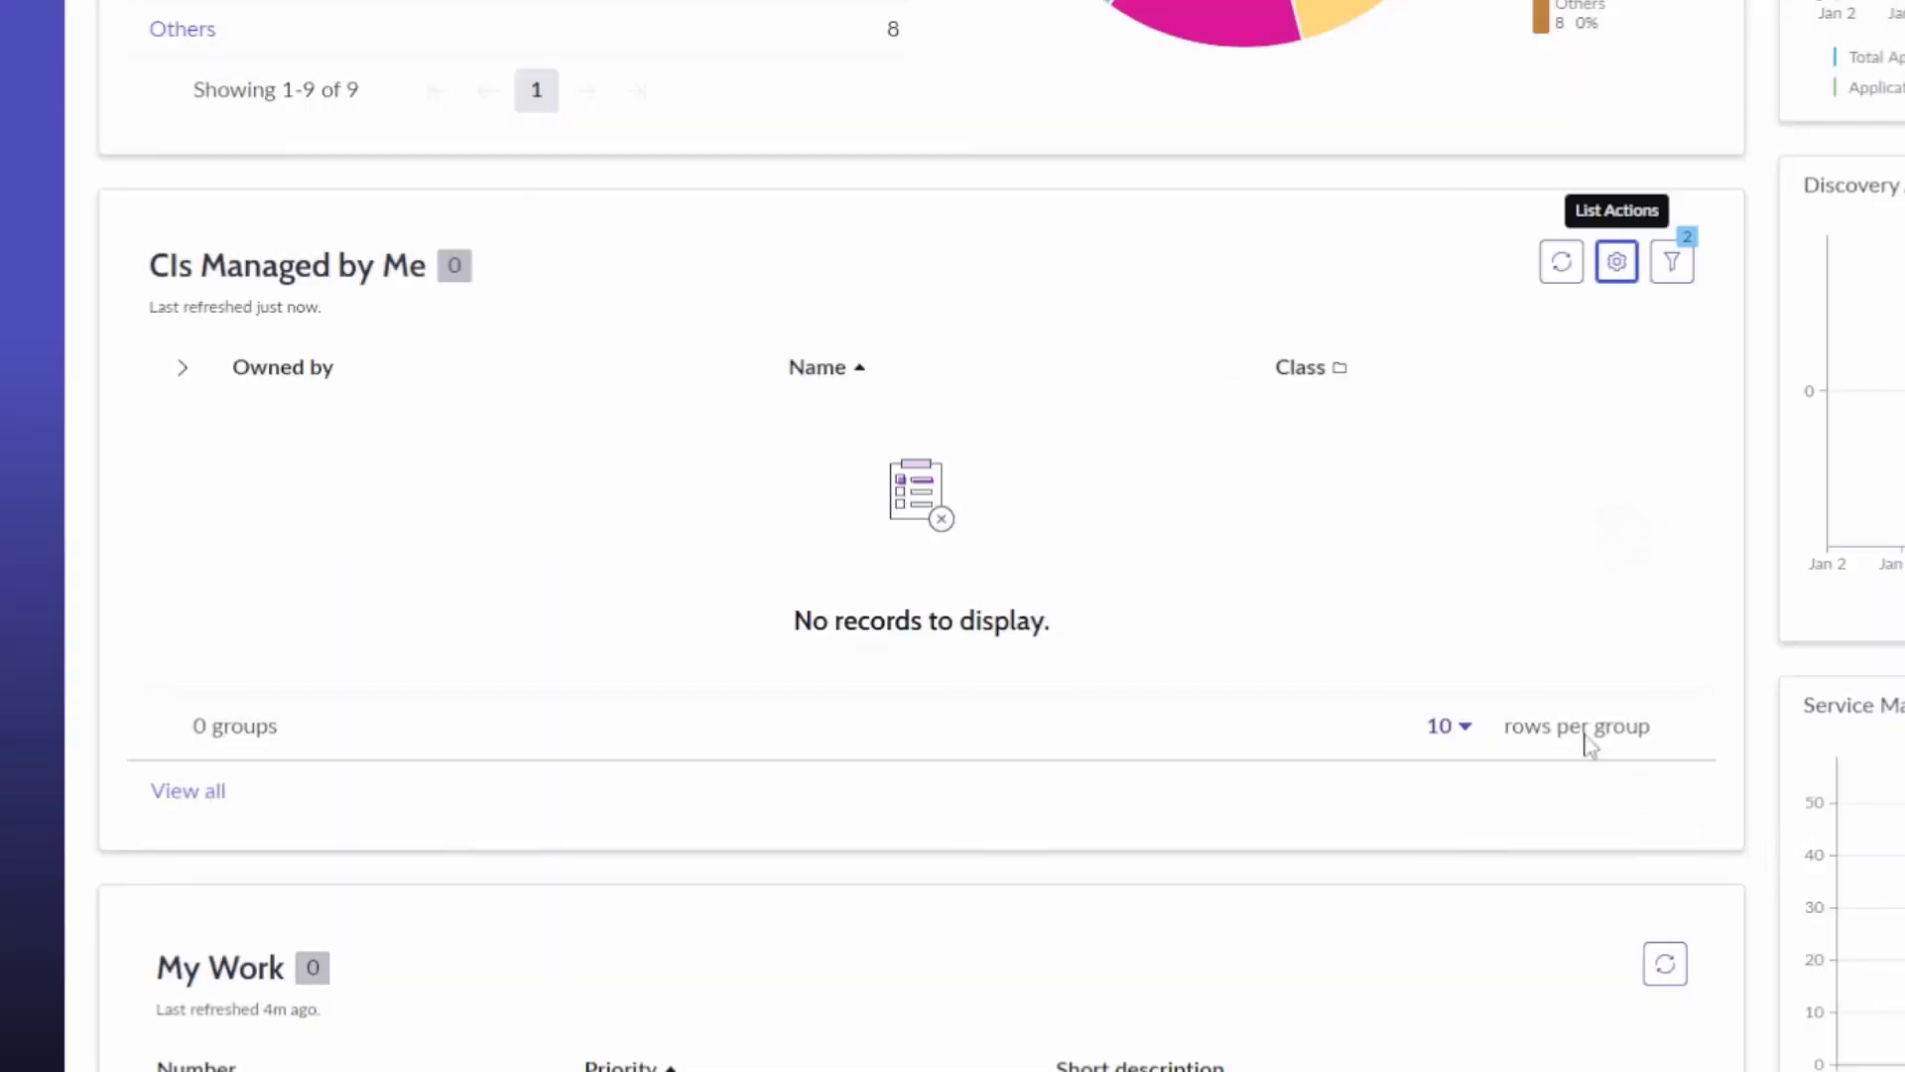